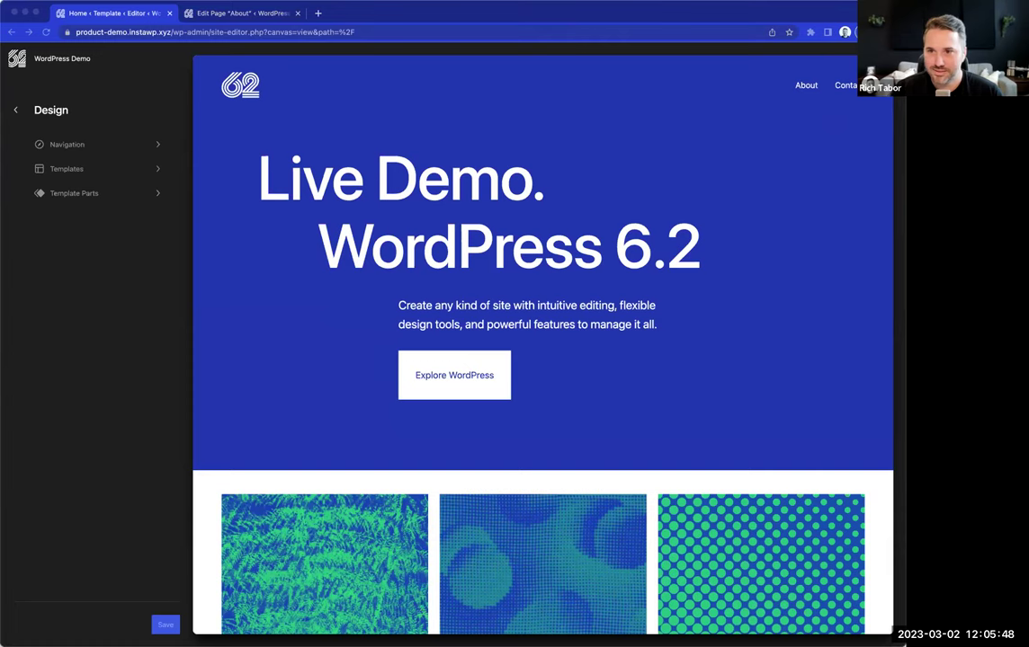
{"action": "left_click", "coordinate": [671, 8]}
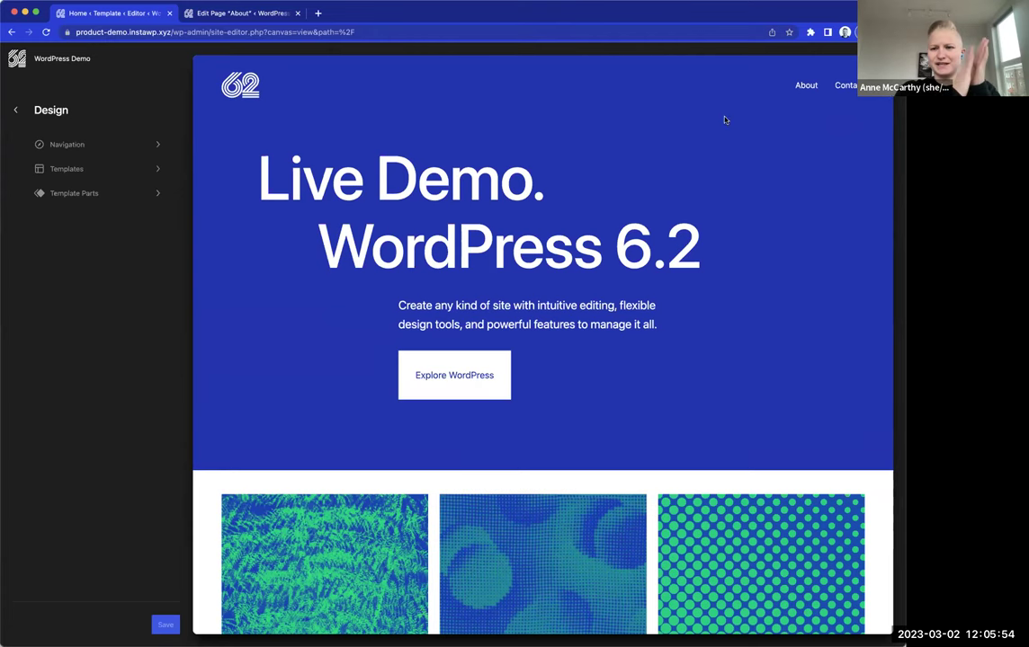
{"action": "scroll", "coordinate": [747, 121], "scroll_direction": "down", "scroll_amount": 2}
{"action": "scroll", "coordinate": [769, 129], "scroll_direction": "up", "scroll_amount": 2}
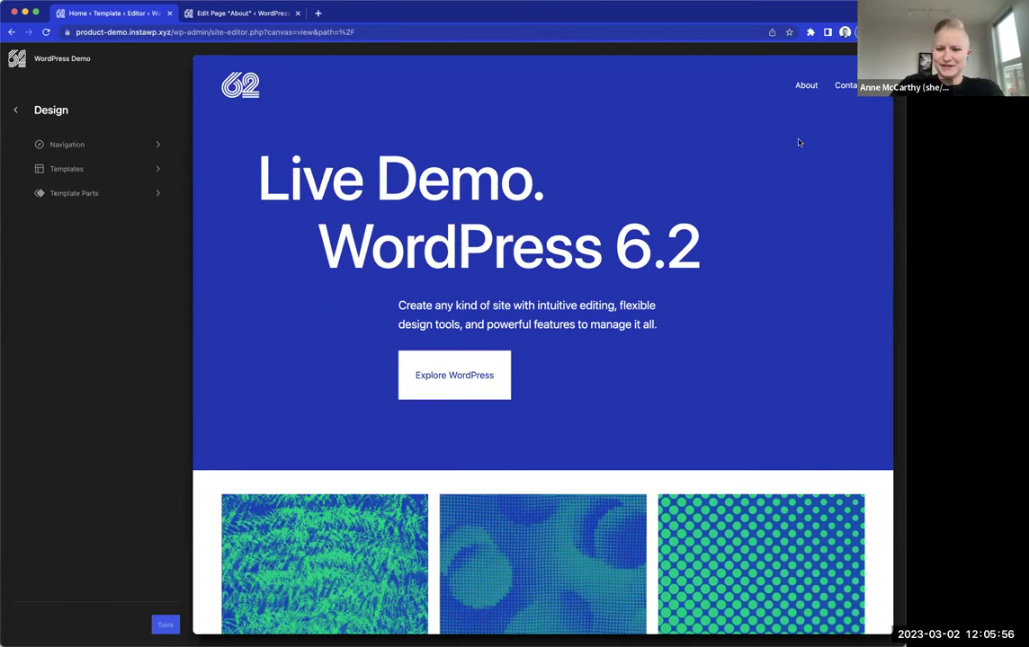
{"action": "scroll", "coordinate": [798, 142], "scroll_direction": "down", "scroll_amount": 4}
{"action": "scroll", "coordinate": [798, 142], "scroll_direction": "up", "scroll_amount": 4}
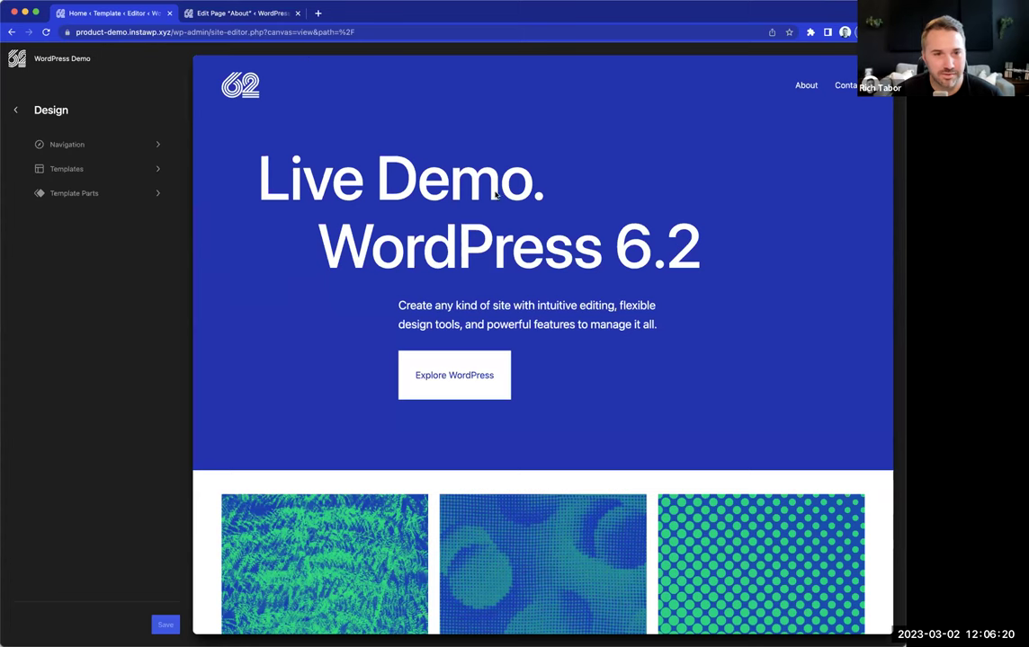
- Review the Home template preview from the hero section through the post grid to the closing "Dream it. Build it." section
{"action": "scroll", "coordinate": [650, 441], "scroll_direction": "down", "scroll_amount": 5}
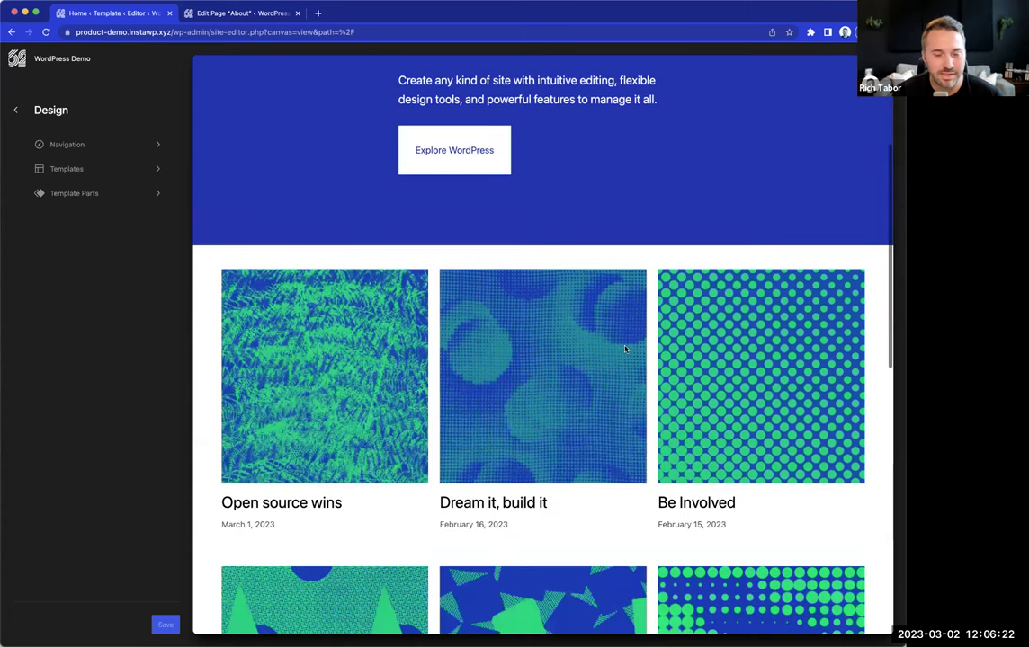
{"action": "scroll", "coordinate": [642, 351], "scroll_direction": "down", "scroll_amount": 5}
{"action": "scroll", "coordinate": [641, 352], "scroll_direction": "down", "scroll_amount": 9}
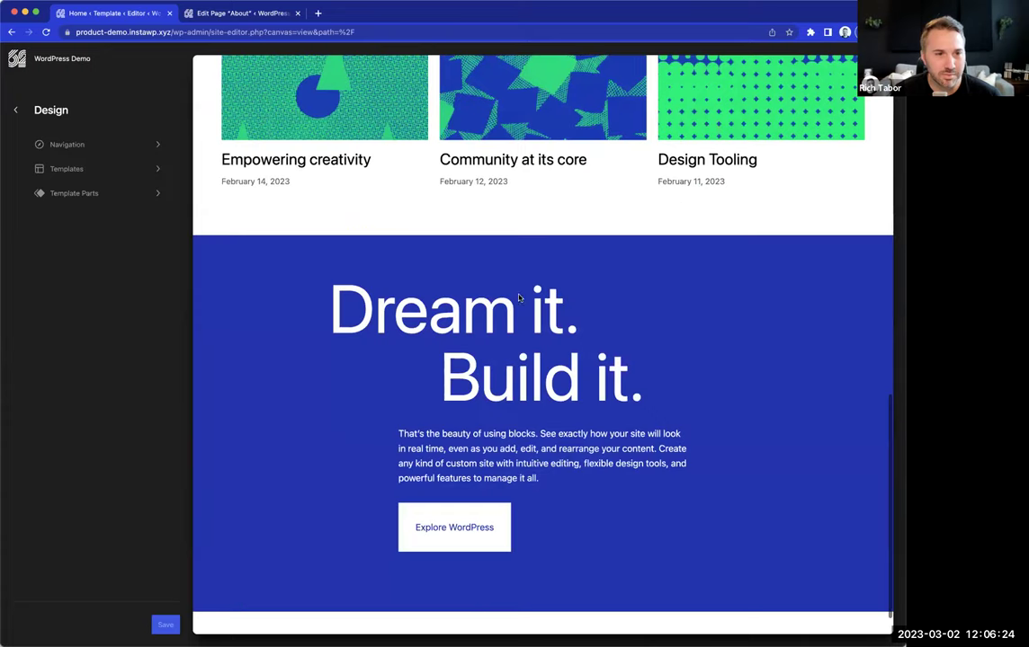
{"action": "scroll", "coordinate": [594, 274], "scroll_direction": "up", "scroll_amount": 8}
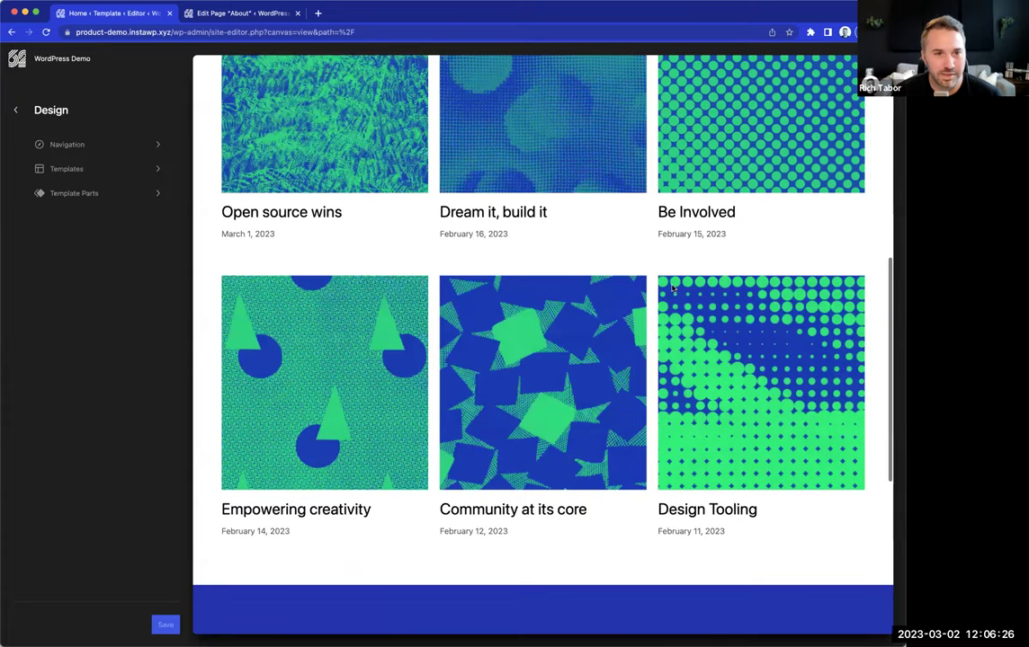
{"action": "scroll", "coordinate": [598, 277], "scroll_direction": "up", "scroll_amount": 9}
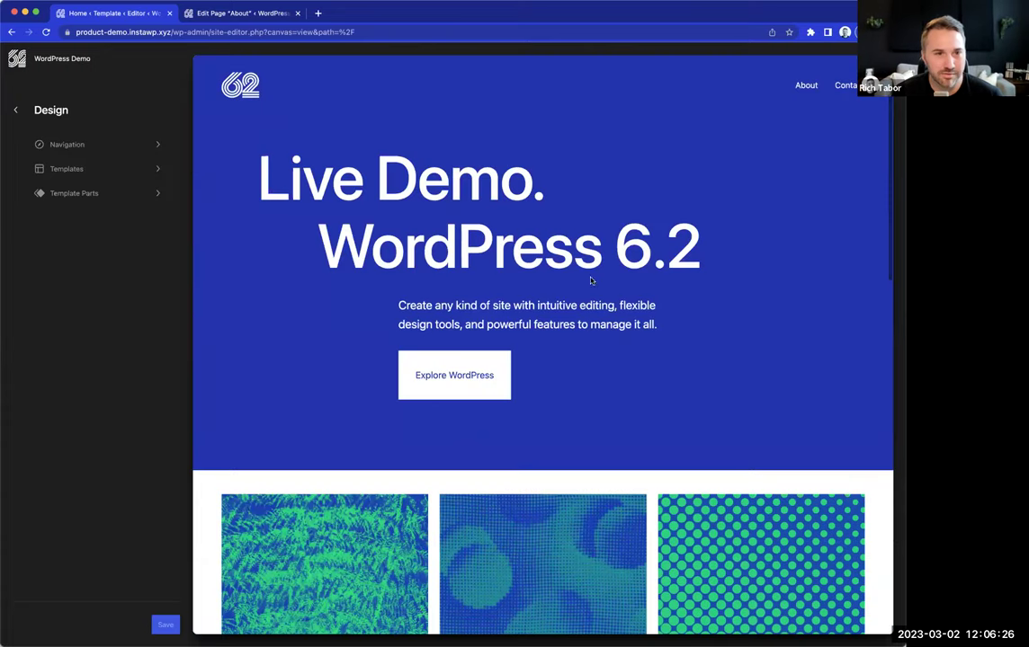
- Browse the site's lists of templates and template parts, and return to the Design overview
{"action": "left_click", "coordinate": [90, 179]}
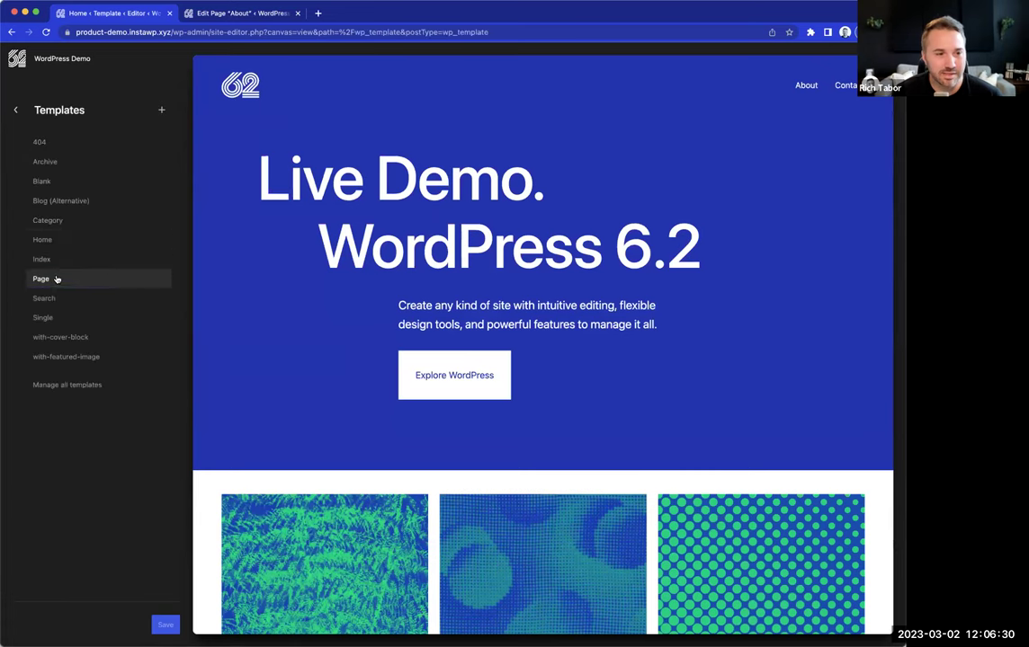
{"action": "left_click", "coordinate": [56, 278]}
{"action": "left_click", "coordinate": [15, 109]}
{"action": "left_click", "coordinate": [15, 110]}
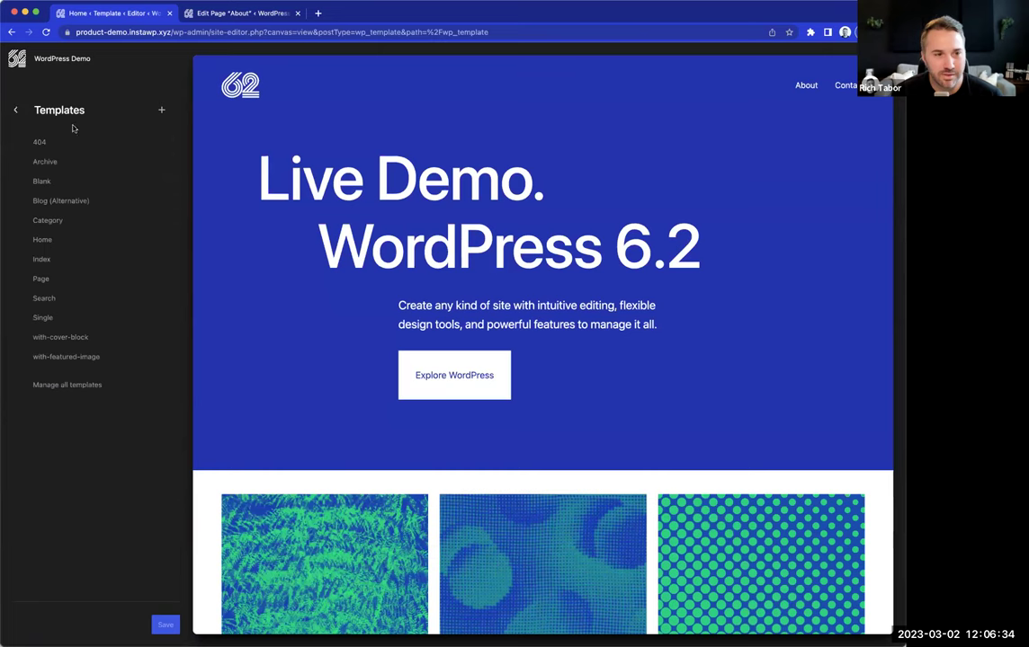
{"action": "left_click", "coordinate": [87, 192]}
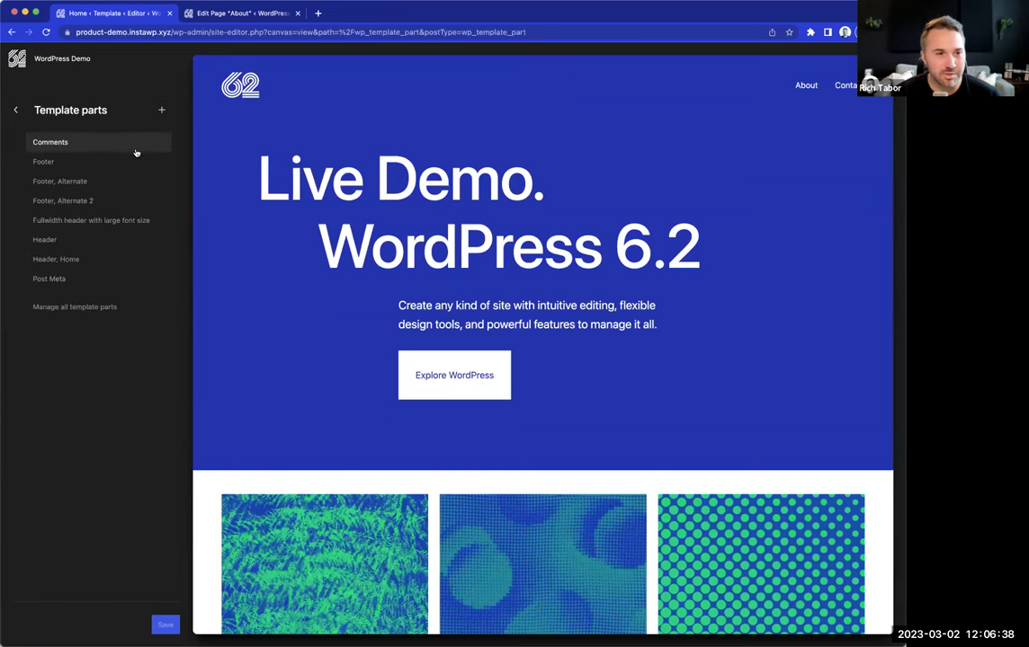
{"action": "left_click", "coordinate": [15, 110]}
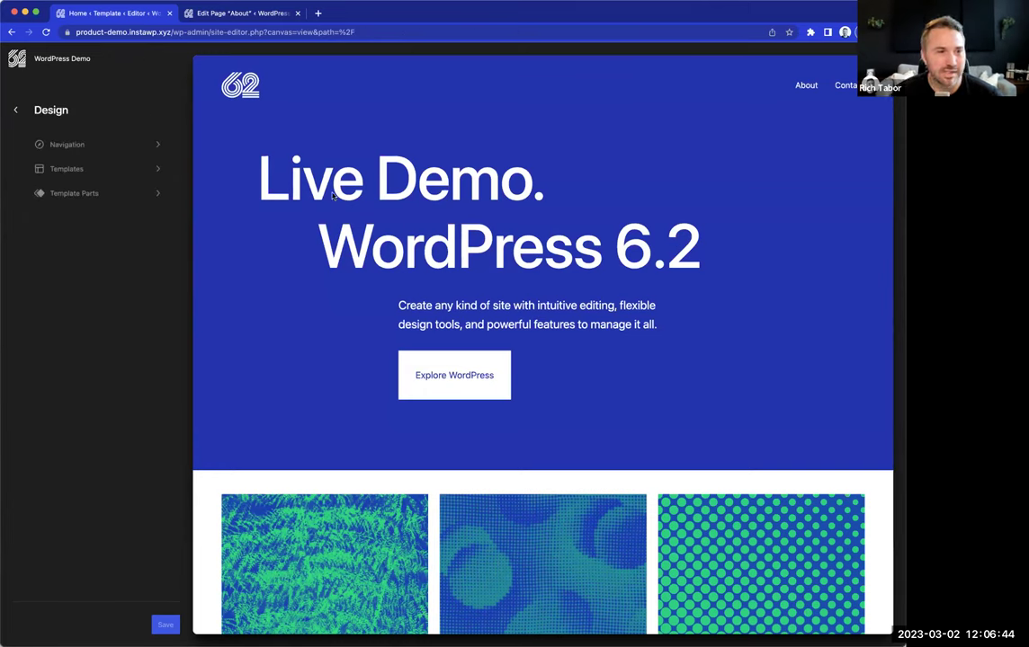
- Preview the About page from the site's navigation list, down to its closing text and Learn more button
{"action": "left_click", "coordinate": [131, 143]}
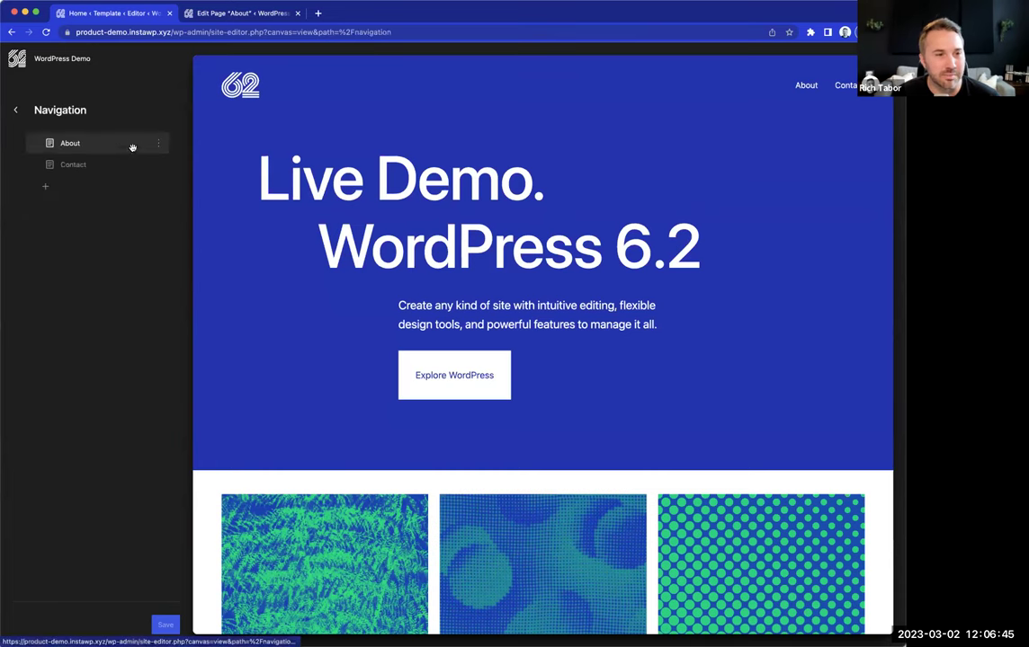
{"action": "left_click", "coordinate": [79, 144]}
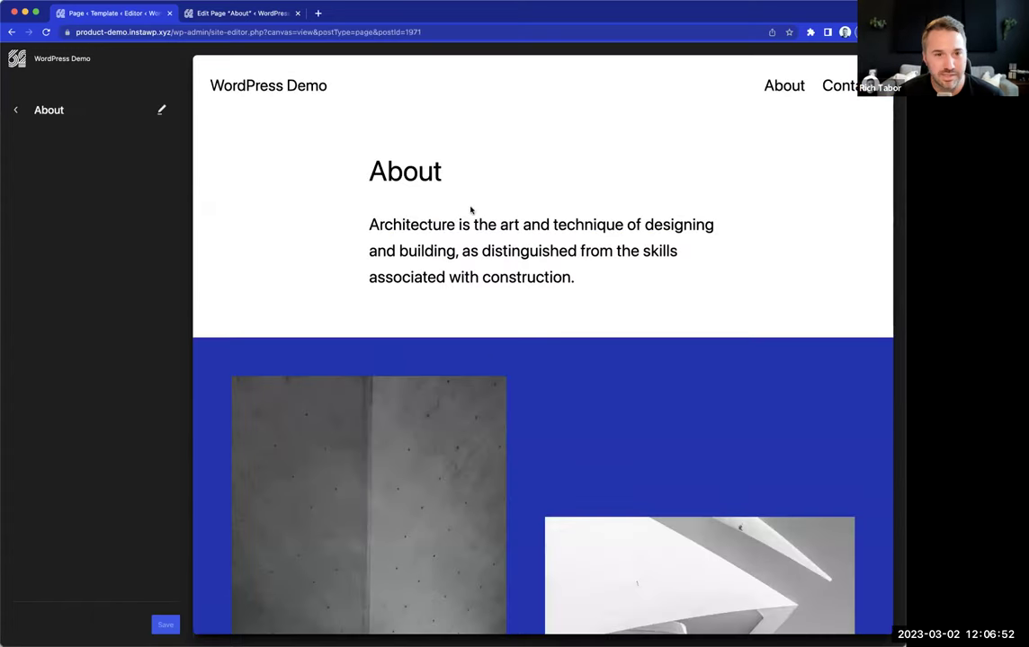
{"action": "scroll", "coordinate": [784, 243], "scroll_direction": "down", "scroll_amount": 10}
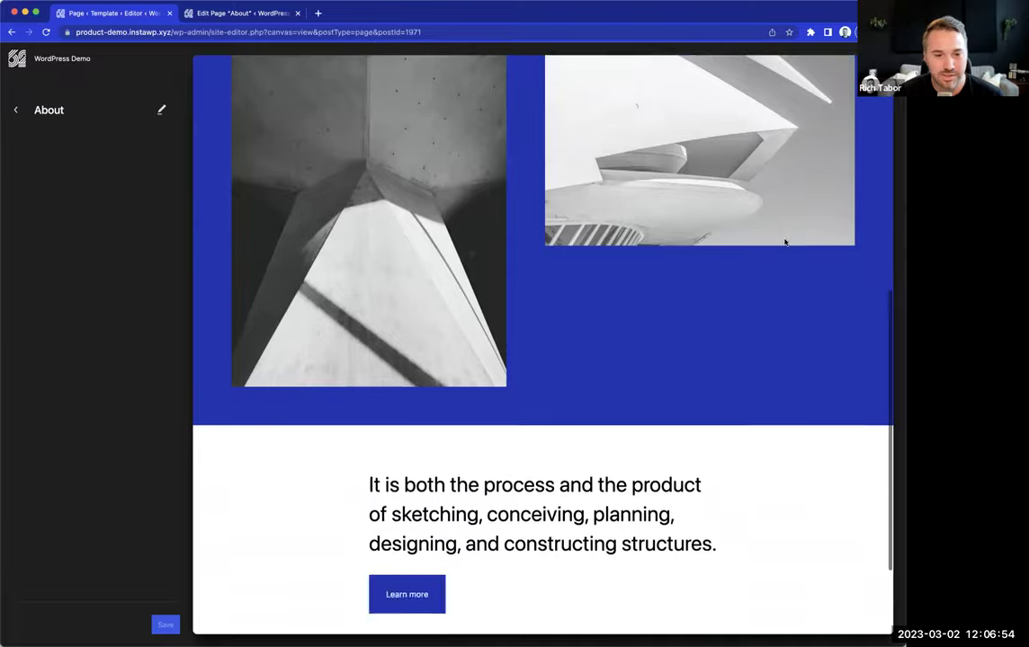
- Open the About page in the full editing canvas to review its content, and return to the Design overview
{"action": "left_click", "coordinate": [783, 241]}
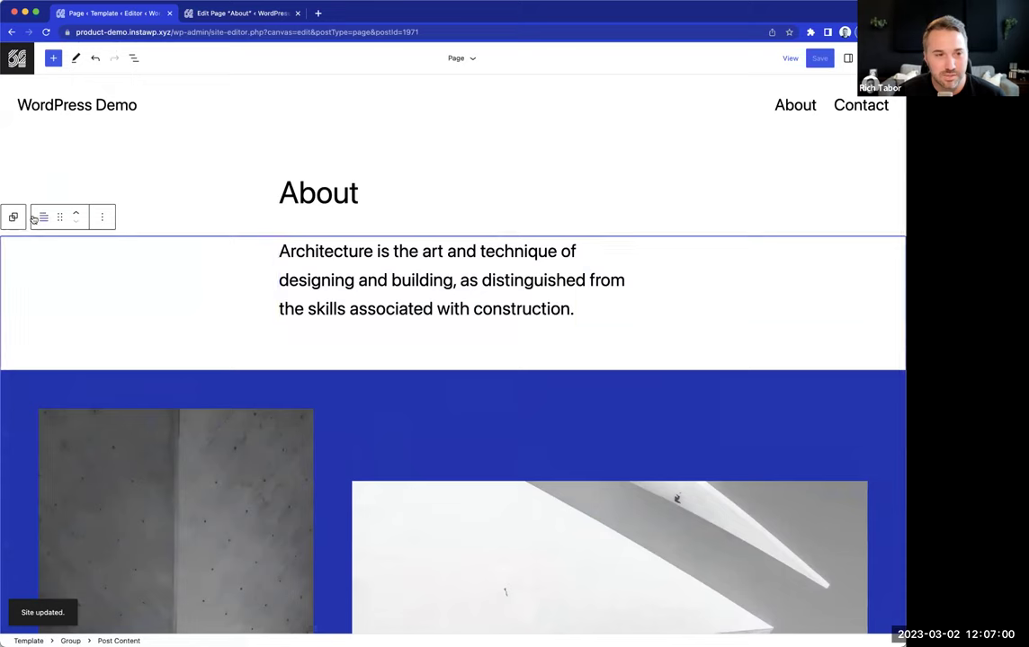
{"action": "scroll", "coordinate": [437, 281], "scroll_direction": "down", "scroll_amount": 10}
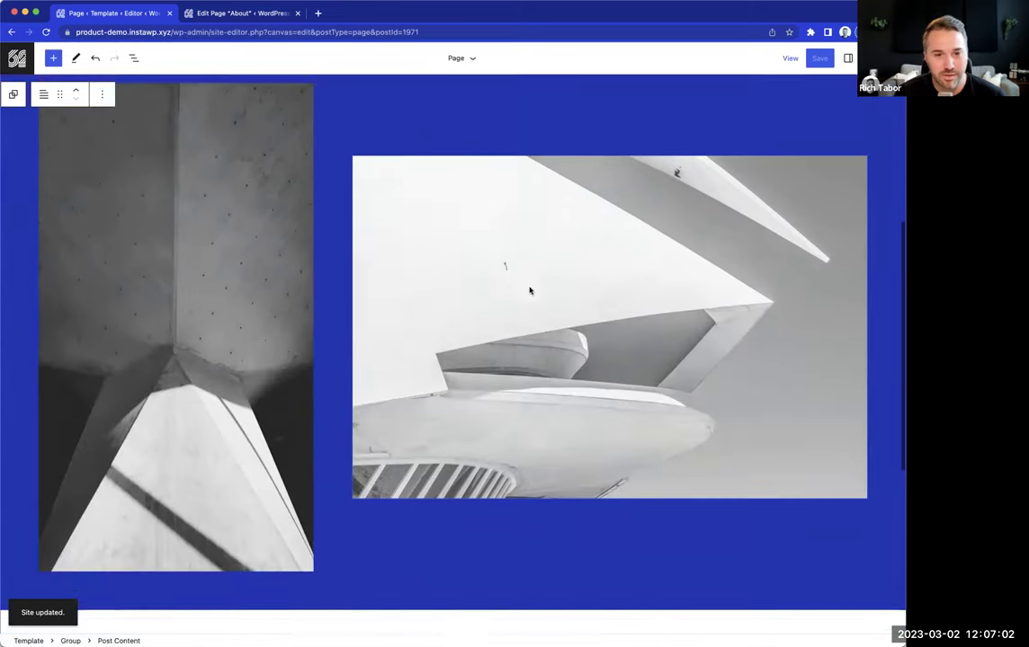
{"action": "scroll", "coordinate": [579, 310], "scroll_direction": "down", "scroll_amount": 5}
{"action": "scroll", "coordinate": [579, 311], "scroll_direction": "up", "scroll_amount": 15}
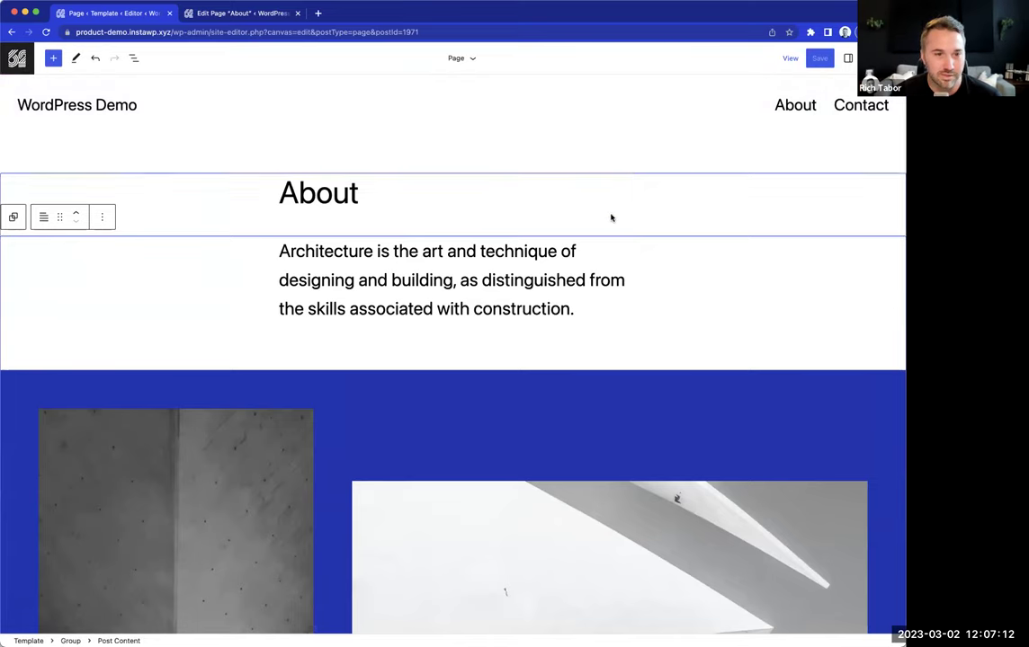
{"action": "left_click", "coordinate": [16, 58]}
{"action": "left_click", "coordinate": [16, 110]}
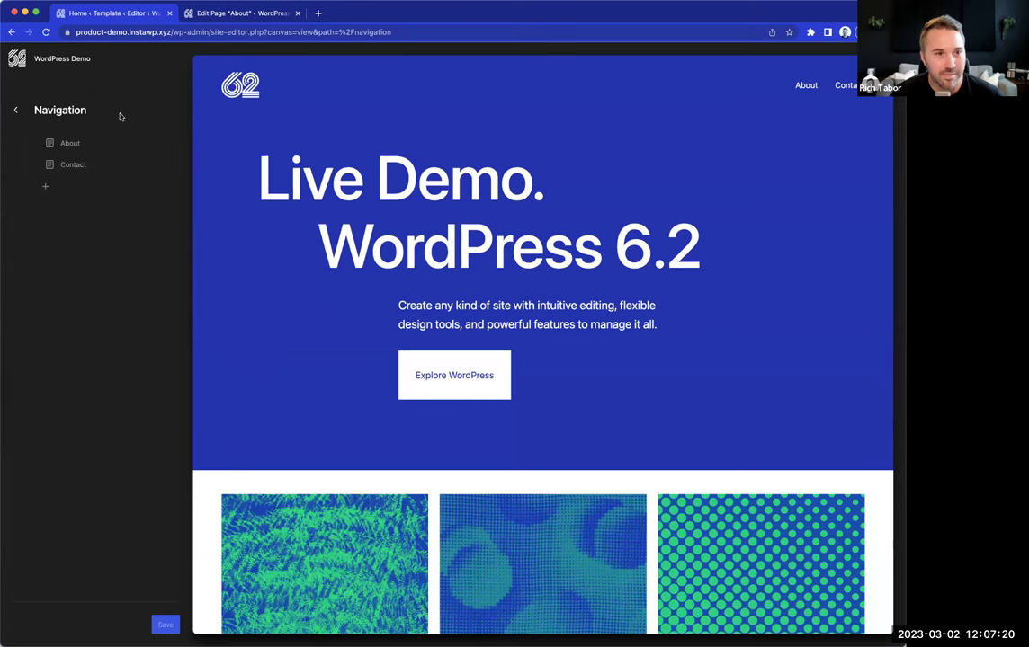
{"action": "left_click", "coordinate": [15, 110]}
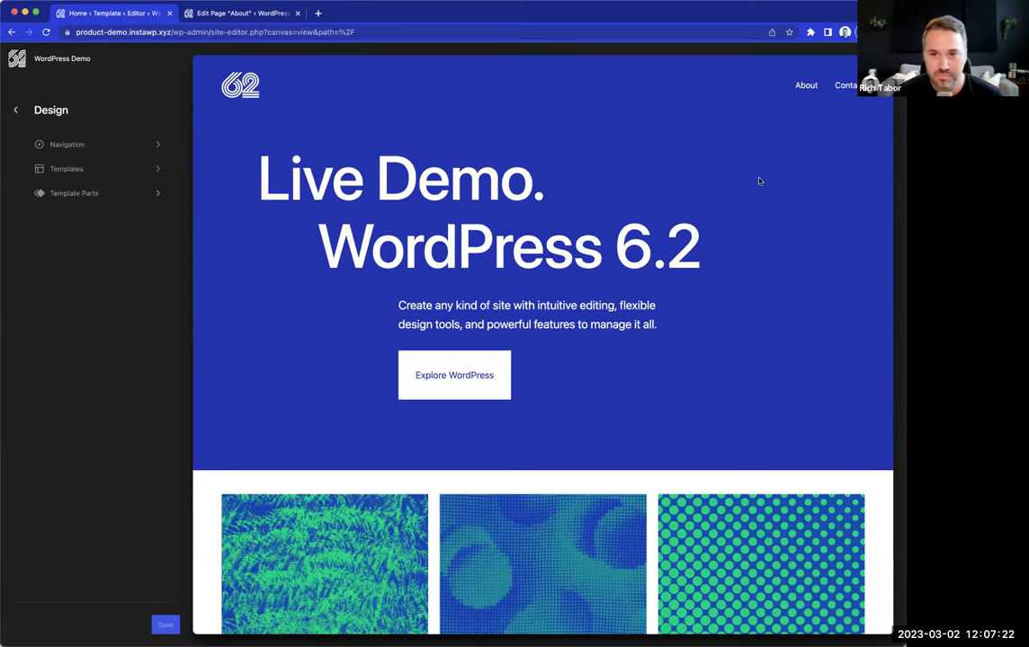
{"action": "scroll", "coordinate": [805, 213], "scroll_direction": "down", "scroll_amount": 1}
{"action": "scroll", "coordinate": [808, 215], "scroll_direction": "up", "scroll_amount": 1}
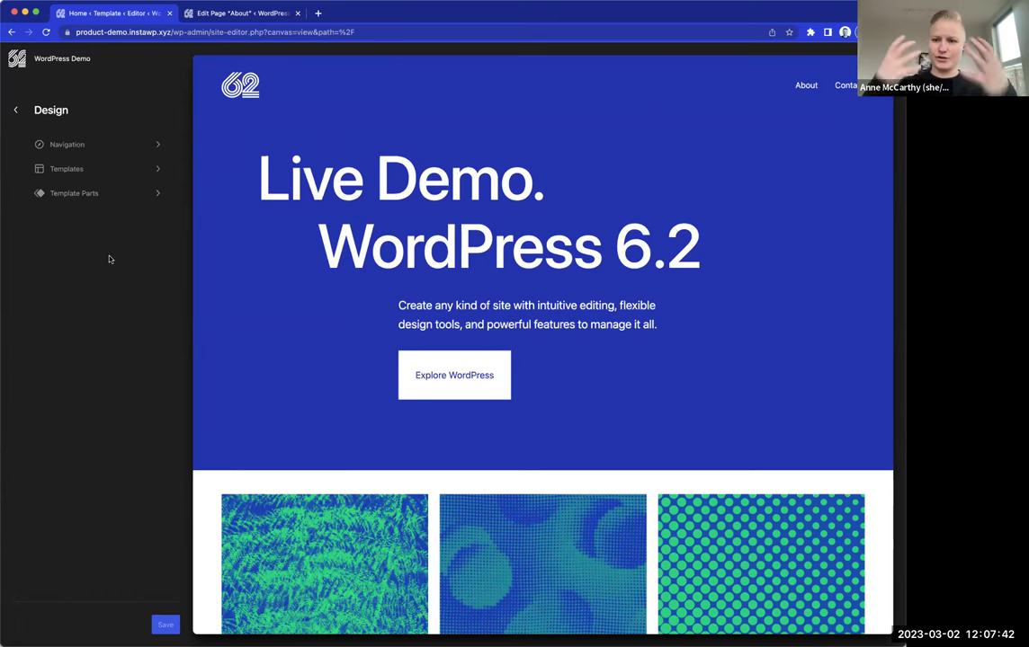
{"action": "scroll", "coordinate": [597, 317], "scroll_direction": "down", "scroll_amount": 3}
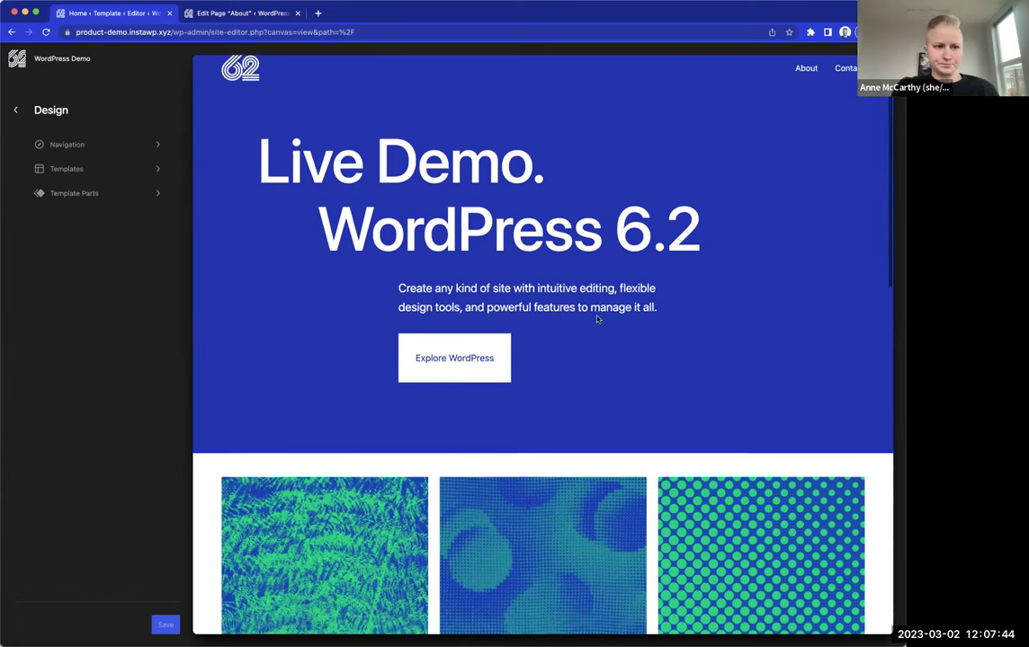
{"action": "scroll", "coordinate": [689, 179], "scroll_direction": "up", "scroll_amount": 3}
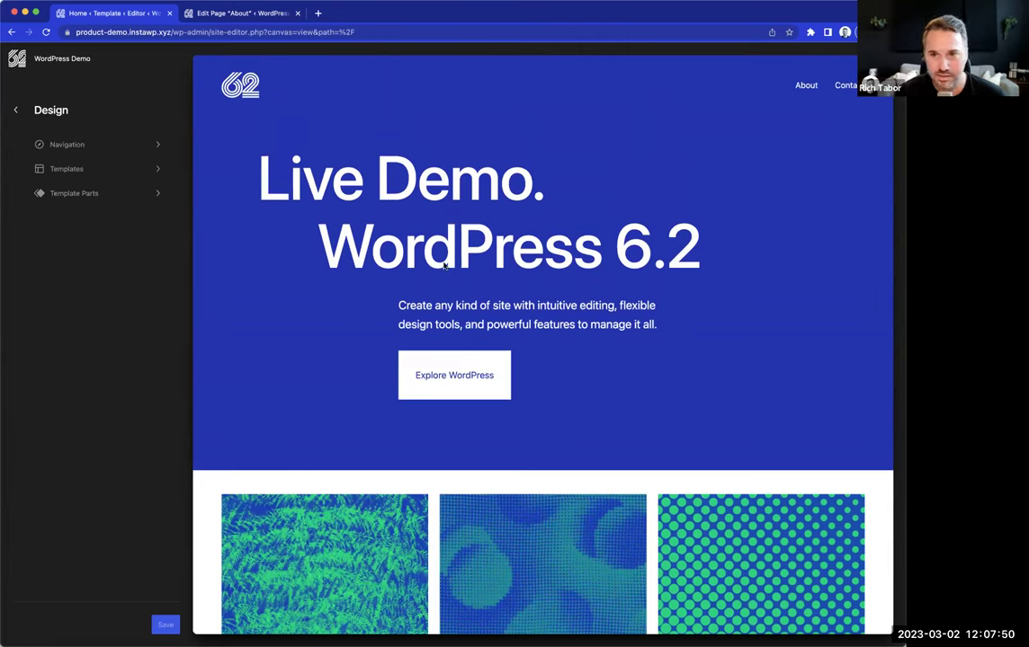
- View the full management list of all templates and who added them, and return to the Design overview
{"action": "left_click", "coordinate": [90, 168]}
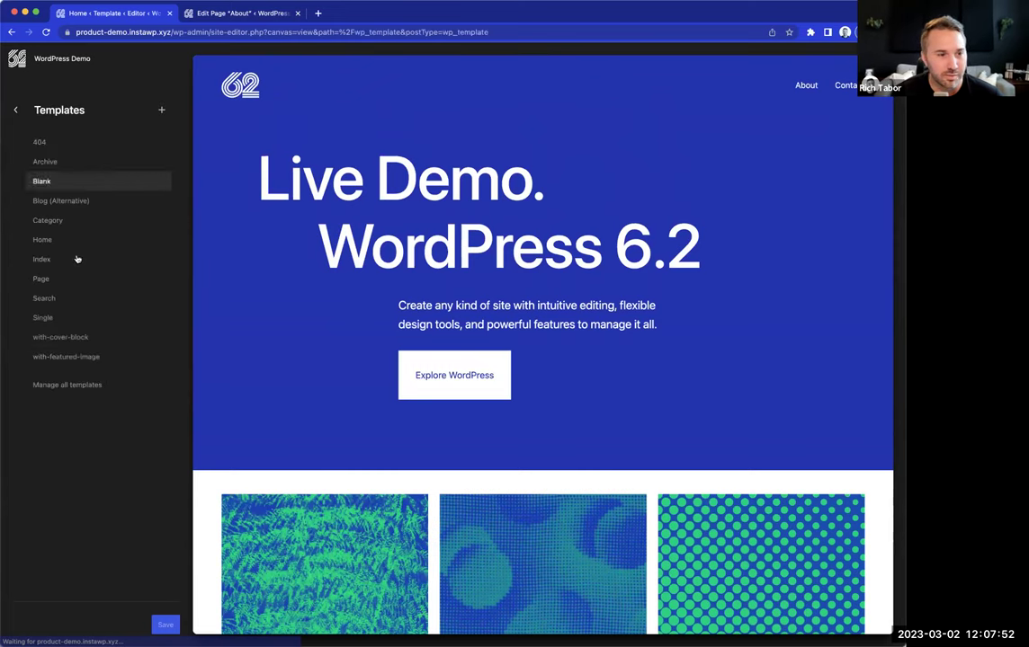
{"action": "left_click", "coordinate": [84, 383]}
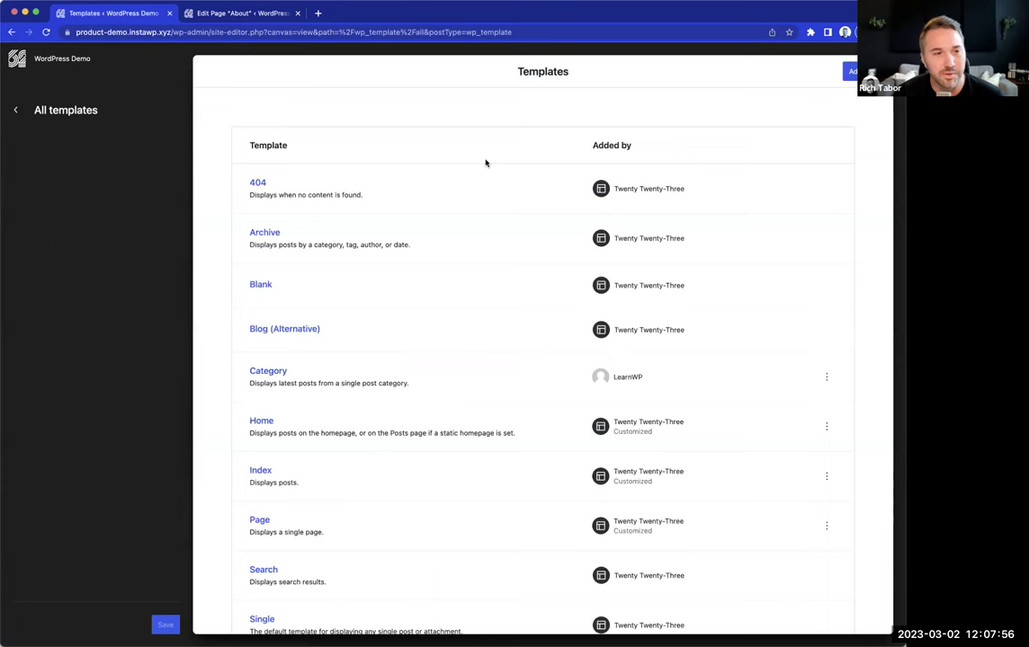
{"action": "left_click", "coordinate": [16, 108]}
{"action": "left_click", "coordinate": [16, 109]}
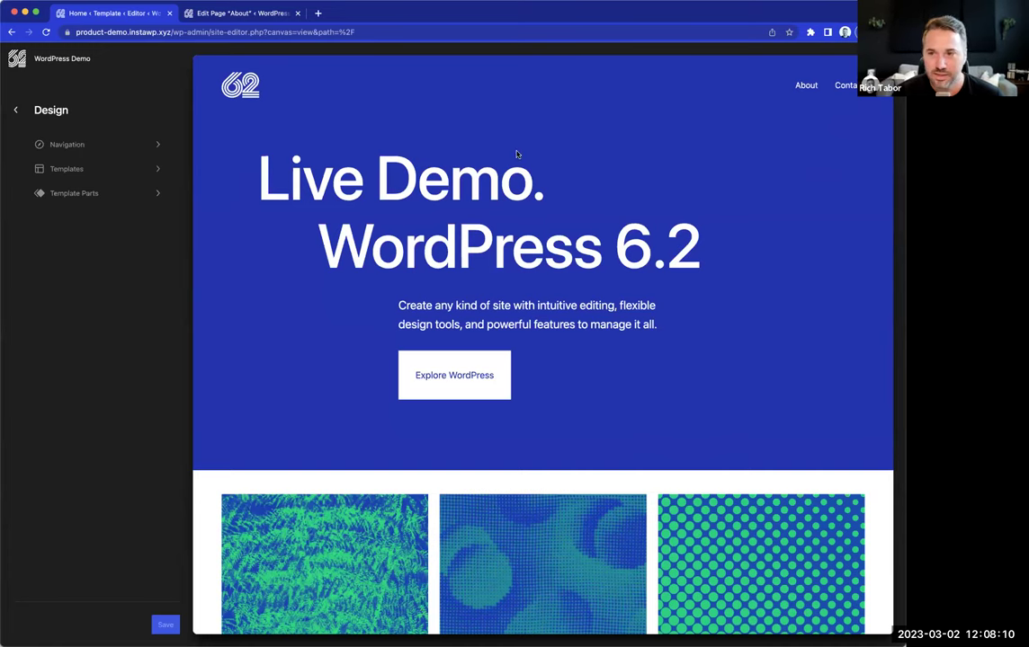
- Switch the Home template between preview and editing, leaving it open for editing
{"action": "scroll", "coordinate": [593, 198], "scroll_direction": "down", "scroll_amount": 1}
{"action": "scroll", "coordinate": [738, 200], "scroll_direction": "up", "scroll_amount": 1}
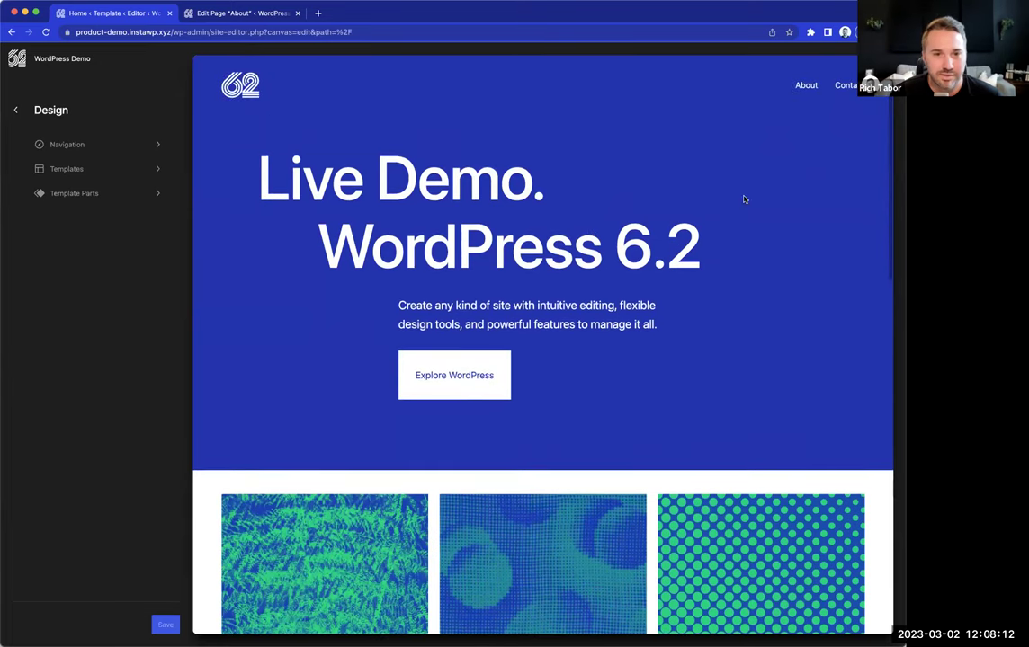
{"action": "left_click", "coordinate": [742, 199]}
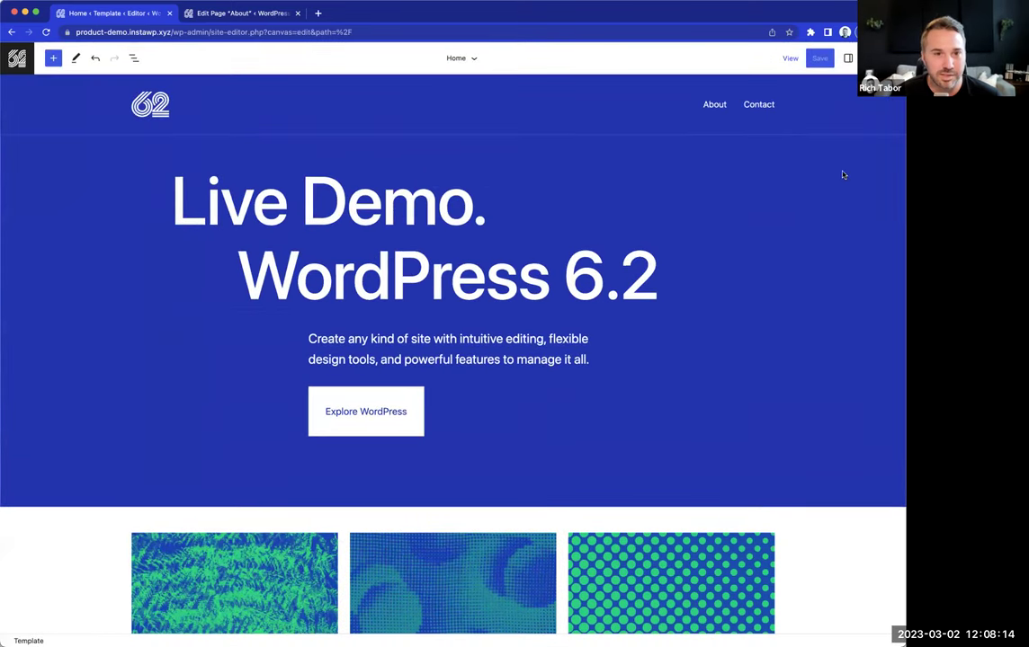
{"action": "left_click", "coordinate": [17, 57]}
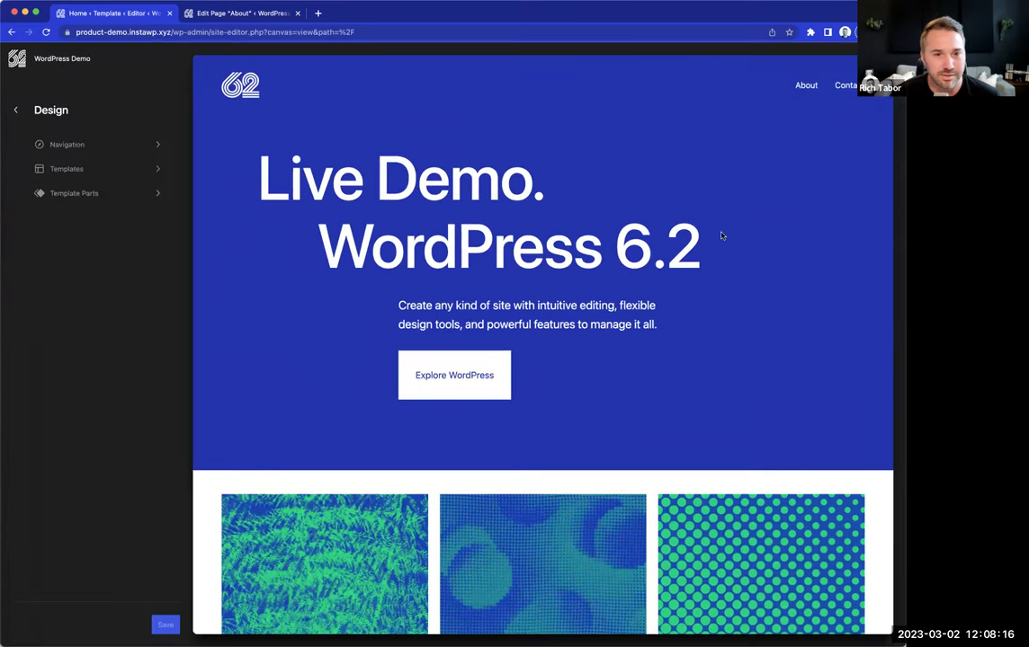
{"action": "left_click", "coordinate": [814, 265]}
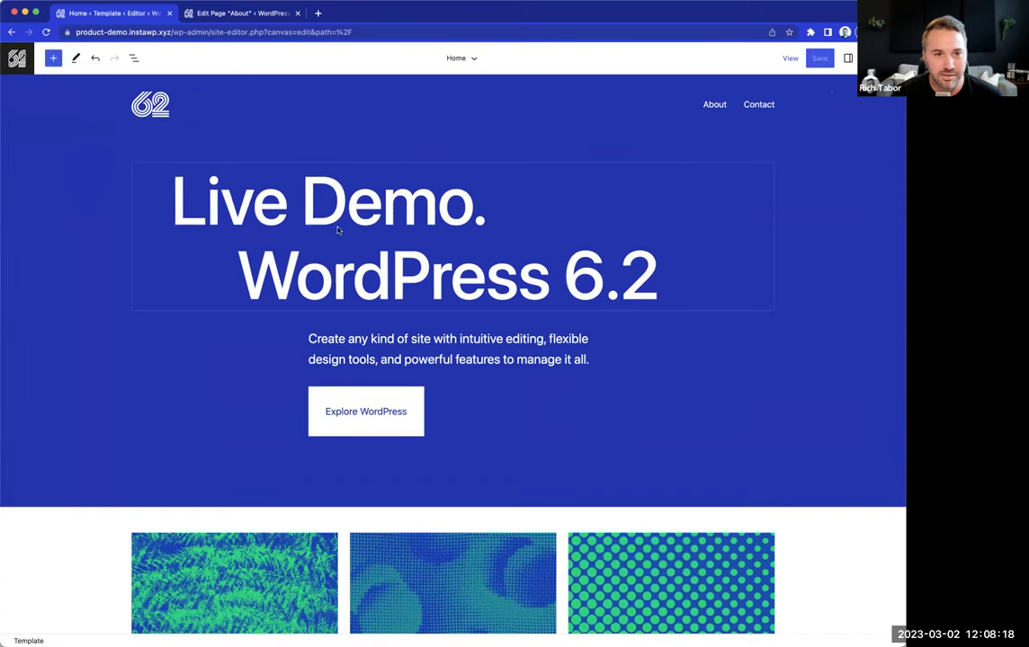
- Inspect the hero heading and intro paragraph blocks of the Home template, along with the post grid below
{"action": "left_click", "coordinate": [480, 207]}
{"action": "left_click_drag", "start_coordinate": [480, 206], "coordinate": [232, 208]}
{"action": "left_click", "coordinate": [450, 357]}
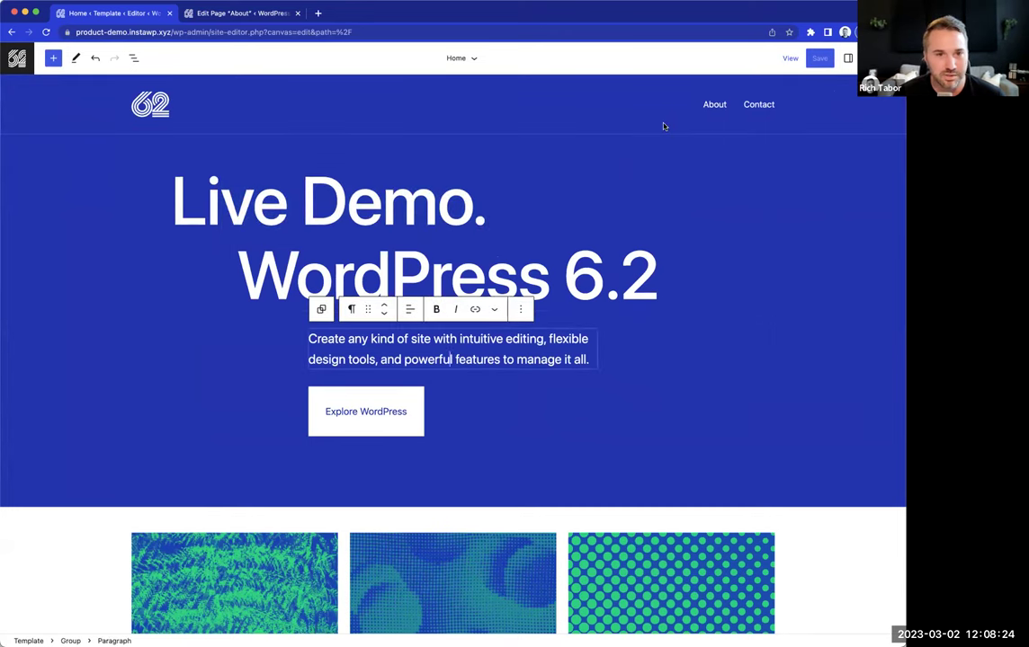
{"action": "scroll", "coordinate": [720, 169], "scroll_direction": "down", "scroll_amount": 2}
{"action": "scroll", "coordinate": [720, 167], "scroll_direction": "down", "scroll_amount": 2}
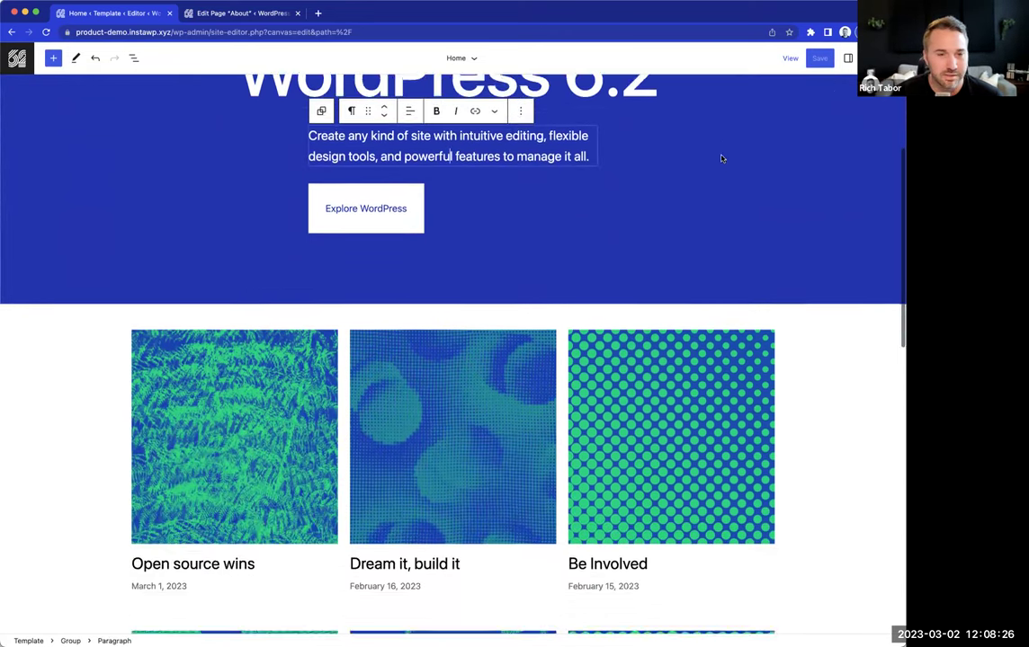
{"action": "scroll", "coordinate": [721, 156], "scroll_direction": "up", "scroll_amount": 4}
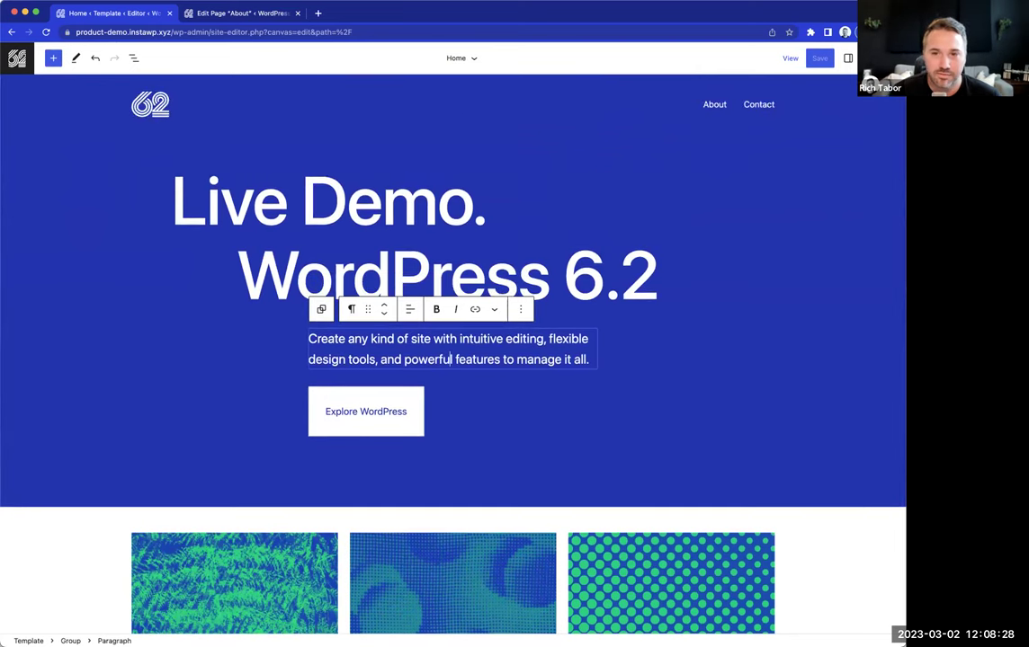
- Open the site's Styles settings, view the available style variations, and return to the main Styles overview
{"action": "left_click", "coordinate": [868, 58]}
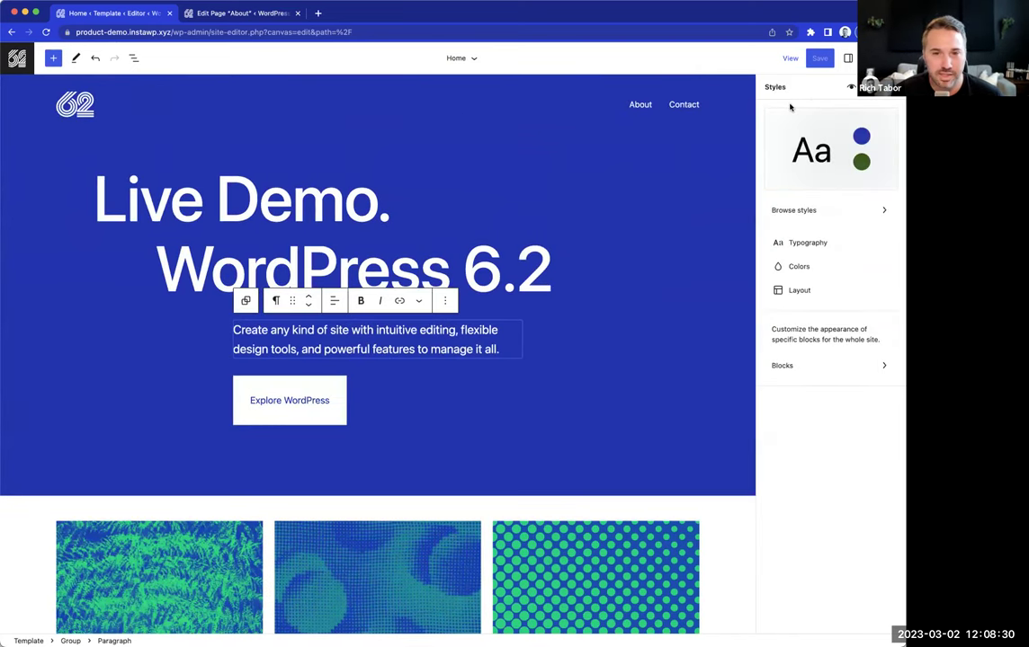
{"action": "left_click", "coordinate": [810, 210]}
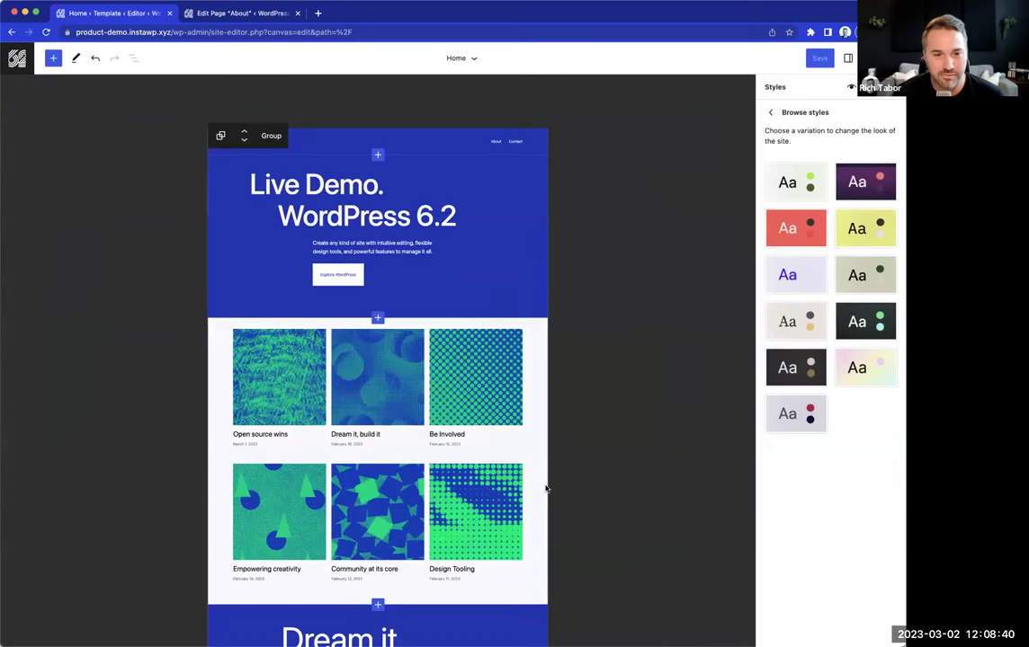
{"action": "left_click", "coordinate": [770, 112]}
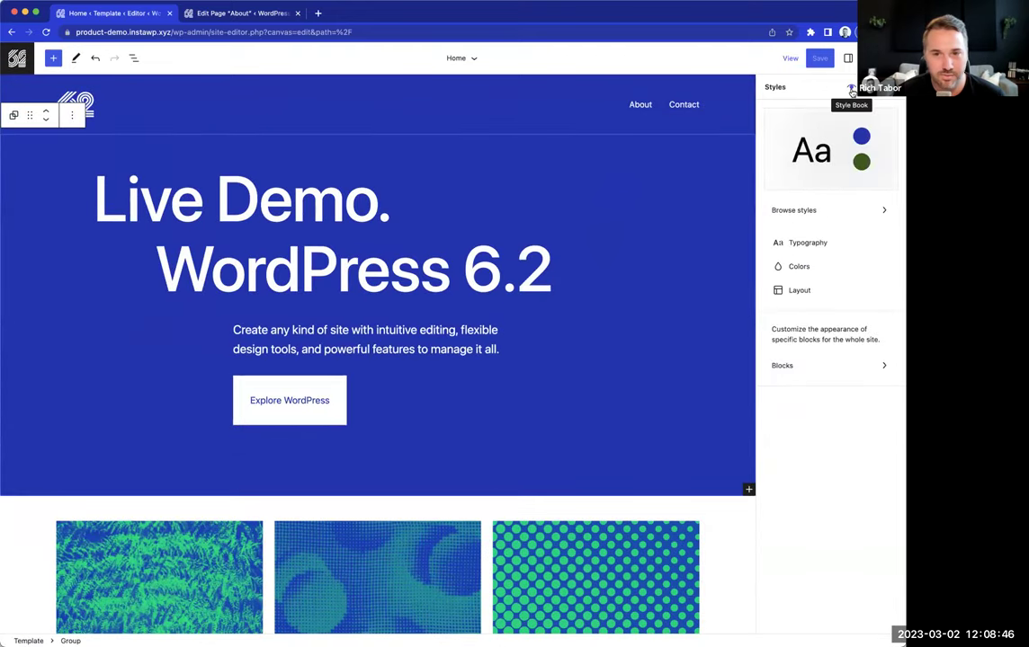
- Open the Style Book and view its Media, Design, Widgets and Theme block examples
{"action": "left_click", "coordinate": [850, 88]}
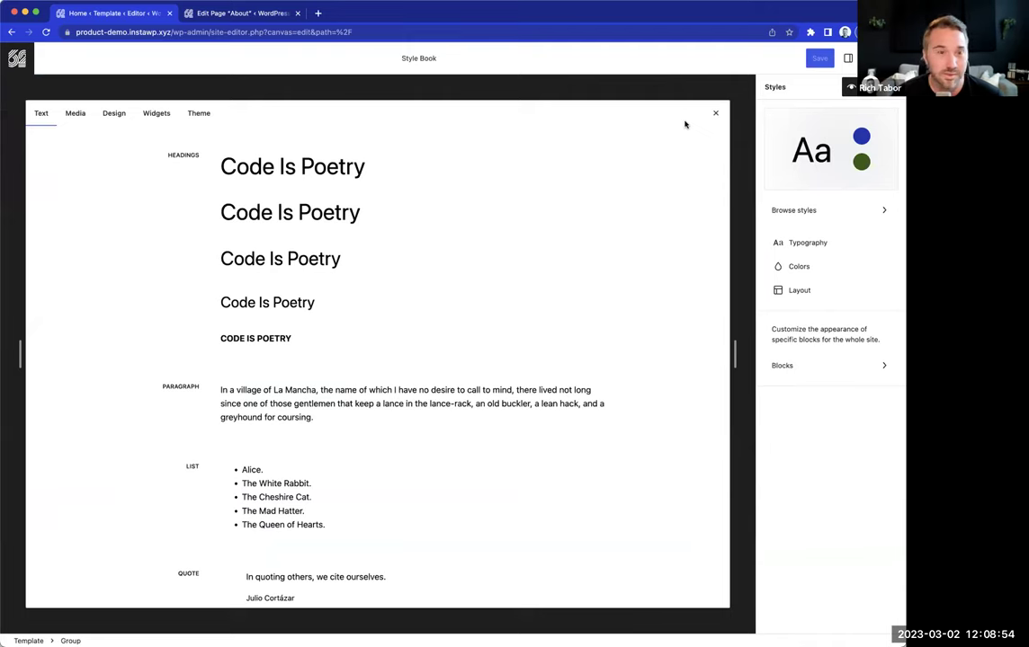
{"action": "left_click", "coordinate": [75, 117]}
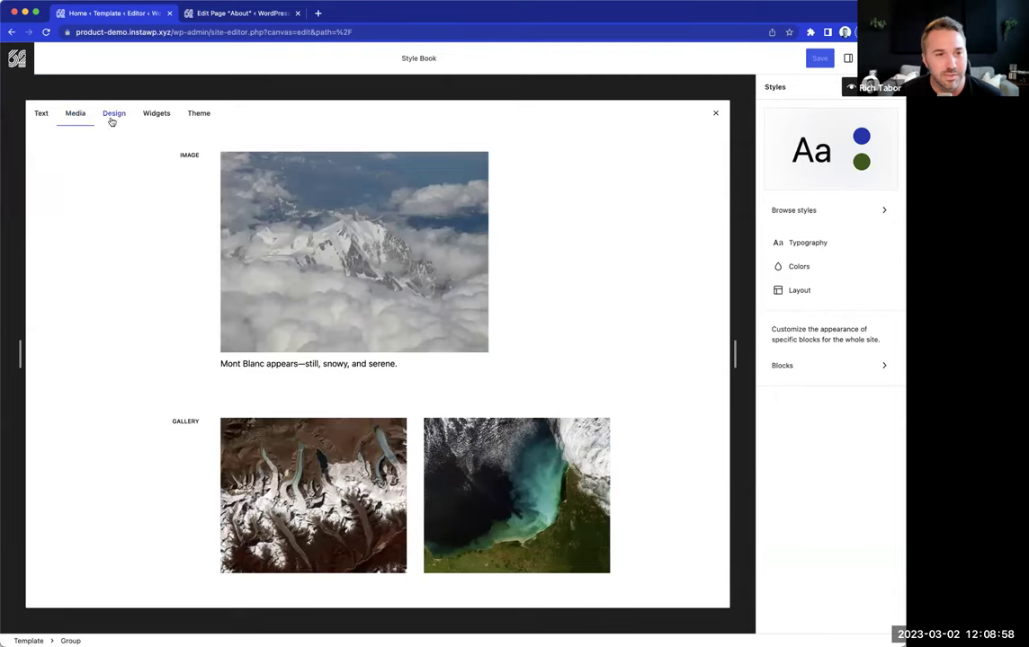
{"action": "left_click", "coordinate": [112, 117]}
{"action": "left_click", "coordinate": [156, 117]}
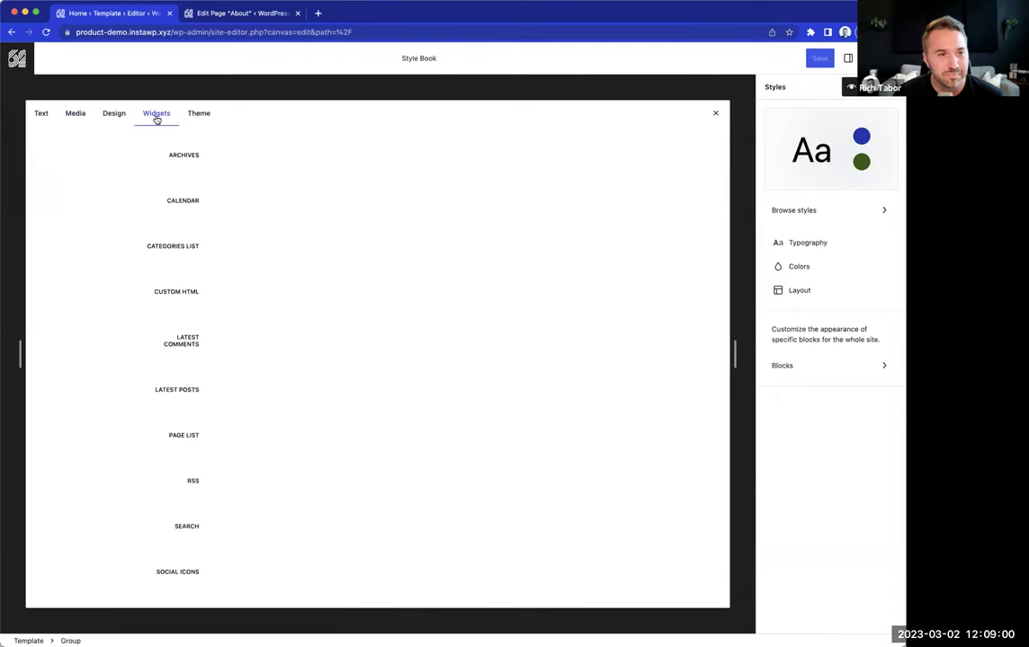
{"action": "left_click", "coordinate": [201, 117]}
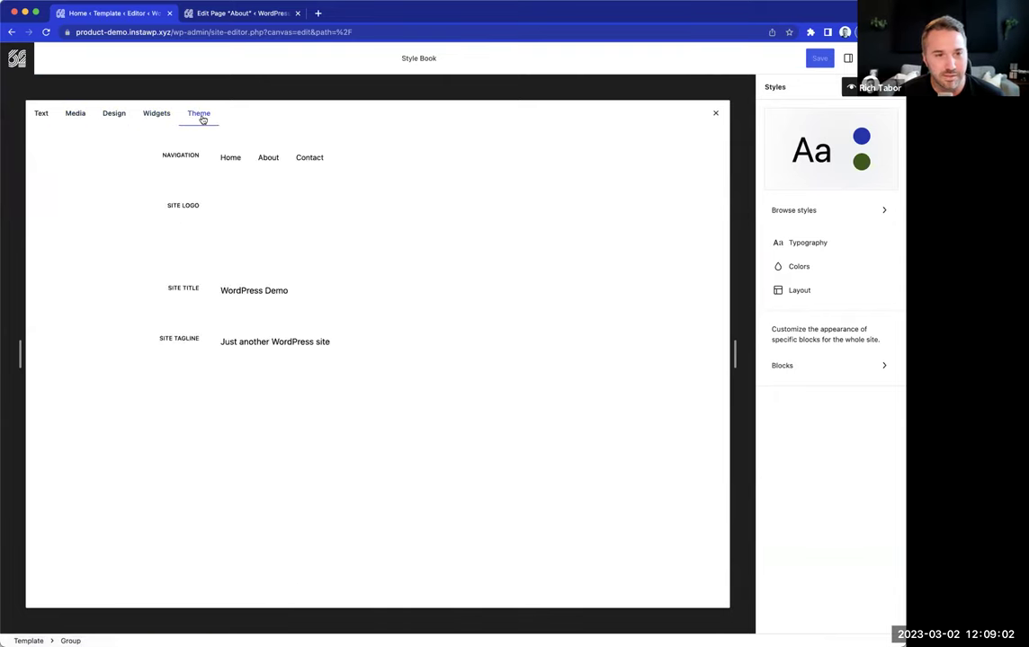
- Examine the button, columns and group examples in the Style Book's Design category
{"action": "left_click", "coordinate": [123, 119]}
{"action": "scroll", "coordinate": [517, 234], "scroll_direction": "down", "scroll_amount": 3}
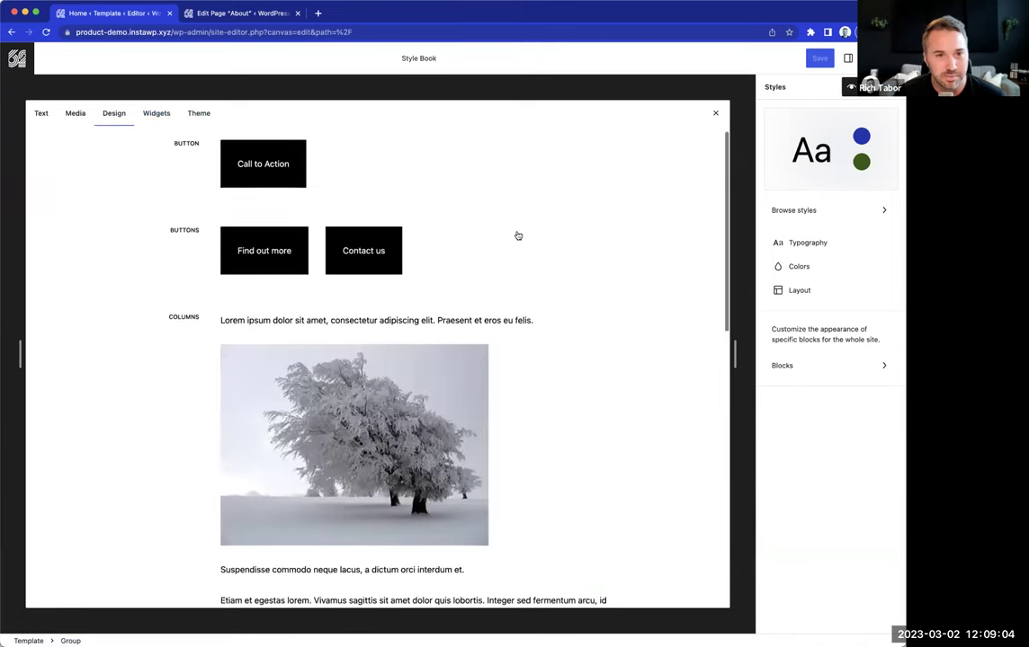
{"action": "scroll", "coordinate": [518, 227], "scroll_direction": "up", "scroll_amount": 3}
{"action": "scroll", "coordinate": [405, 270], "scroll_direction": "down", "scroll_amount": 3}
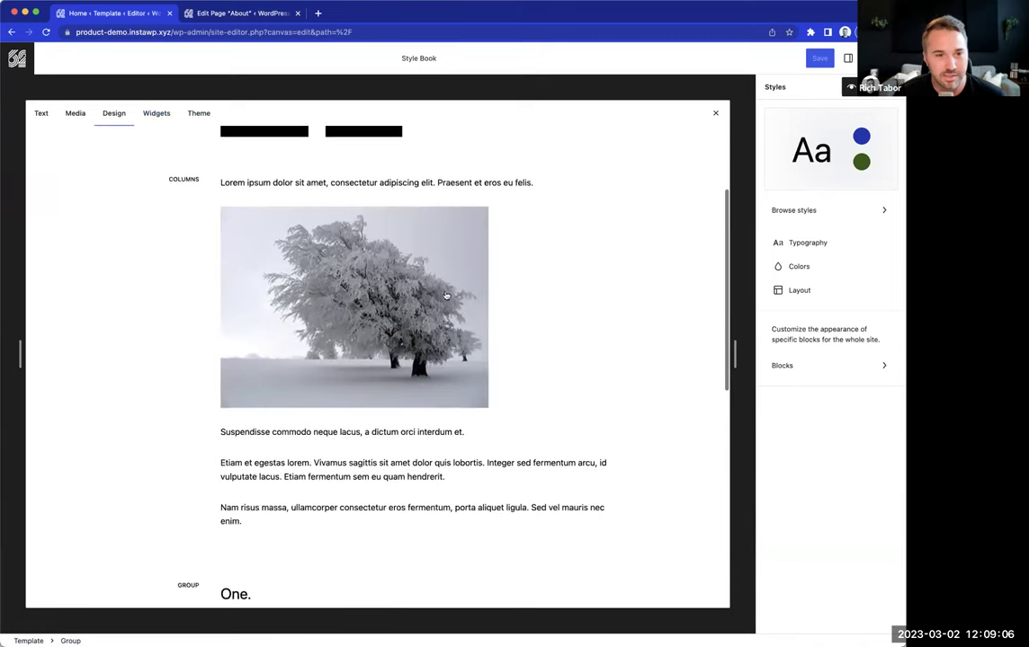
{"action": "scroll", "coordinate": [378, 256], "scroll_direction": "up", "scroll_amount": 3}
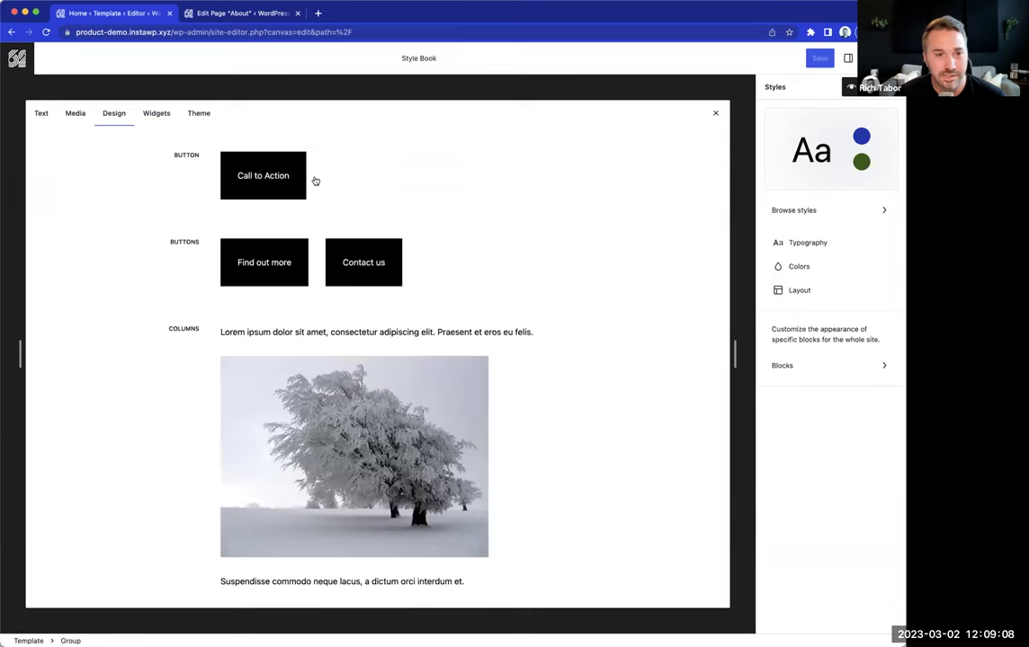
- Style the Button block's typography site-wide with size S, 1 px letter spacing and uppercase letter case
{"action": "left_click", "coordinate": [313, 182]}
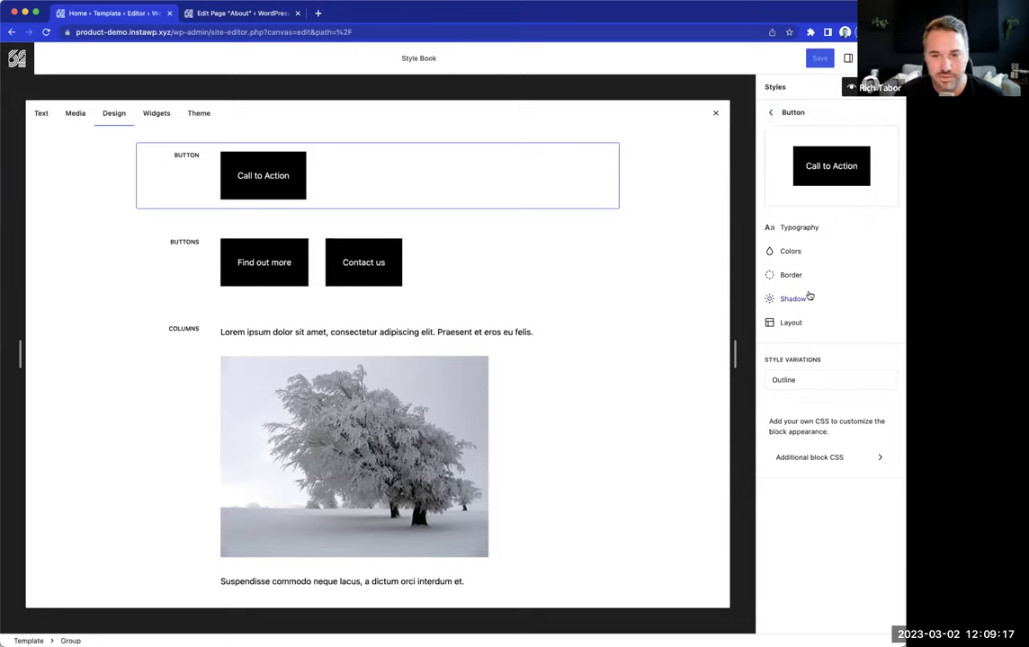
{"action": "left_click", "coordinate": [800, 228]}
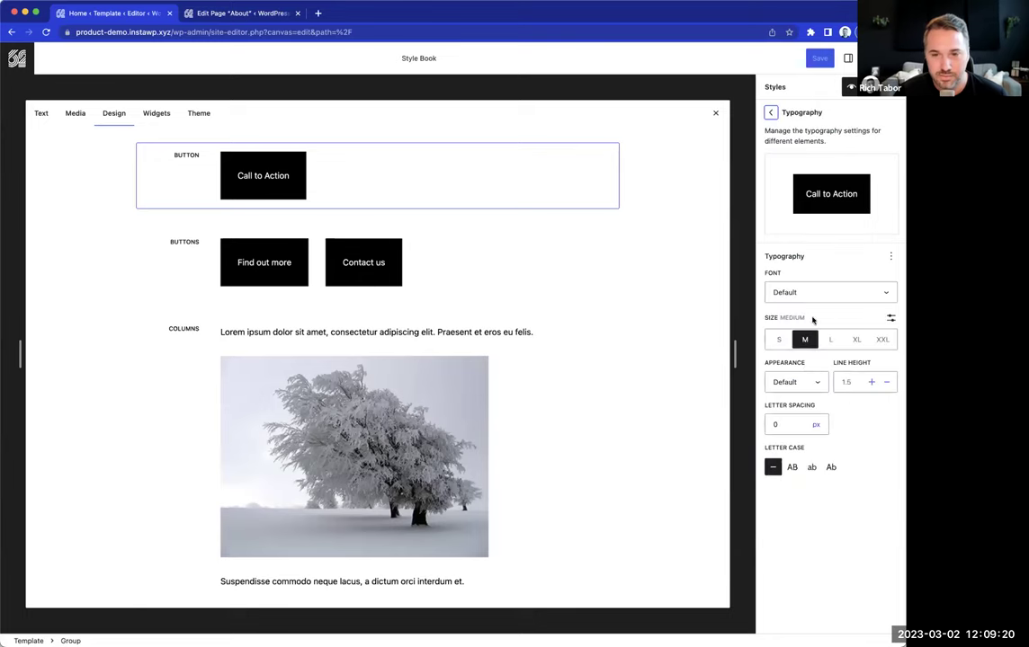
{"action": "left_click", "coordinate": [780, 339]}
{"action": "left_click", "coordinate": [792, 428]}
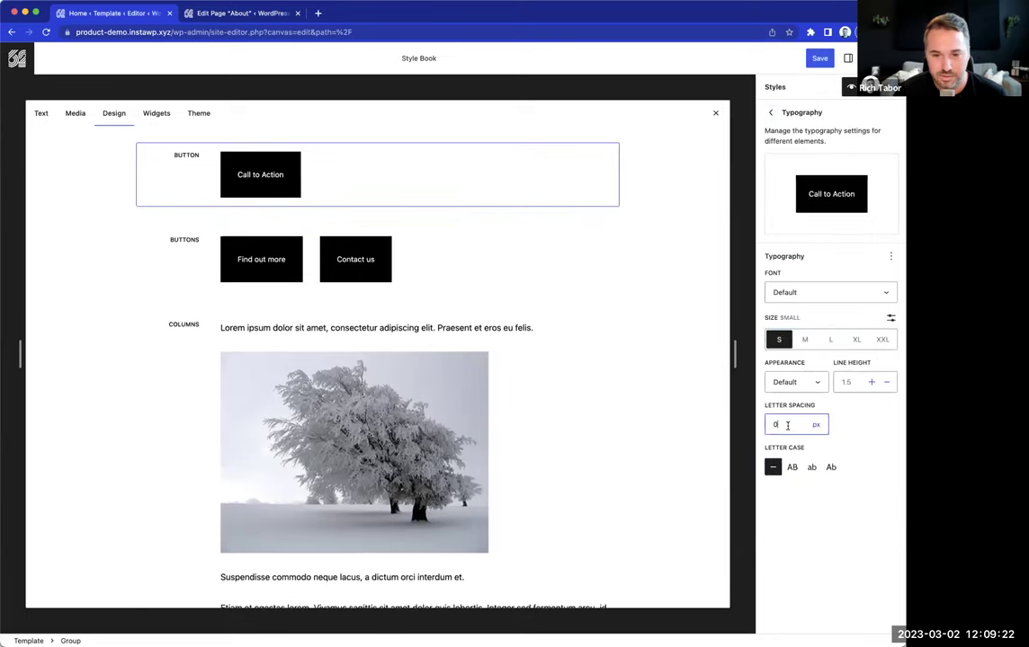
{"action": "type", "text": "1"}
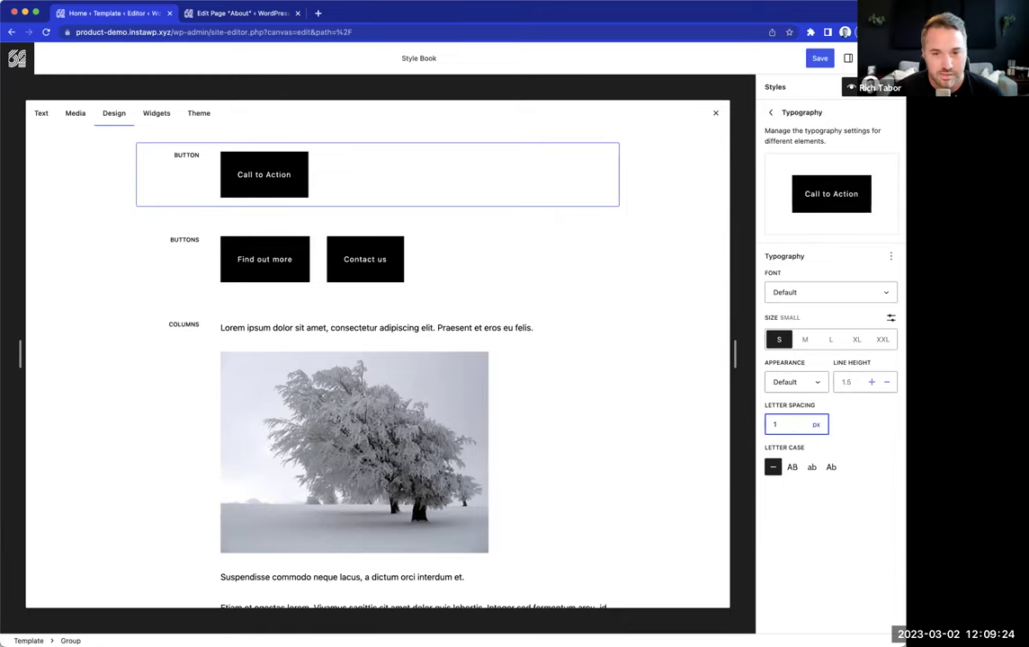
{"action": "left_click", "coordinate": [792, 468]}
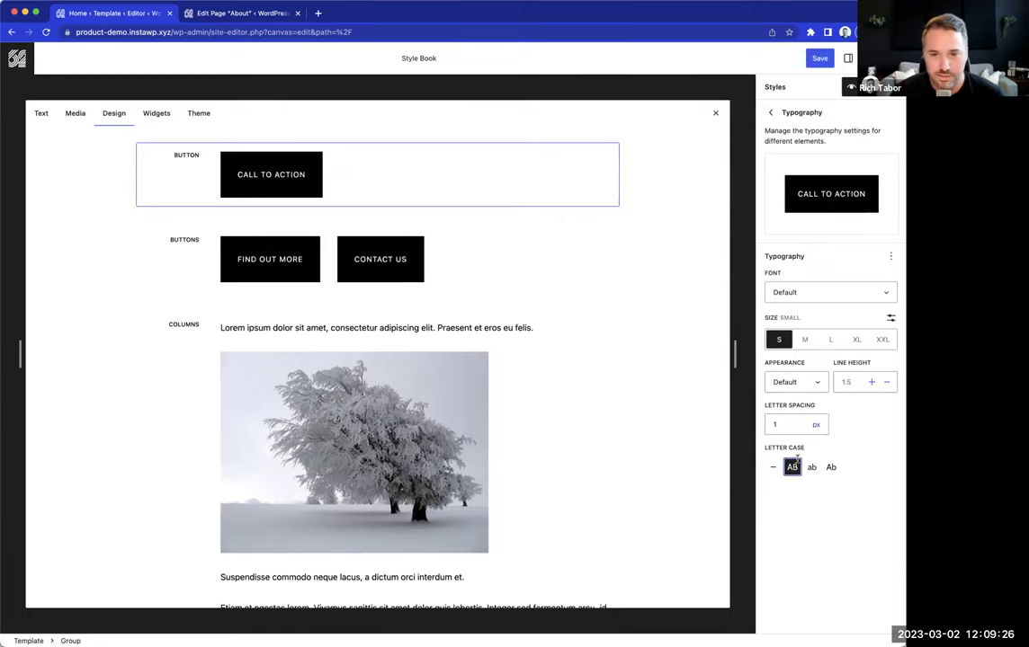
{"action": "left_click", "coordinate": [770, 113]}
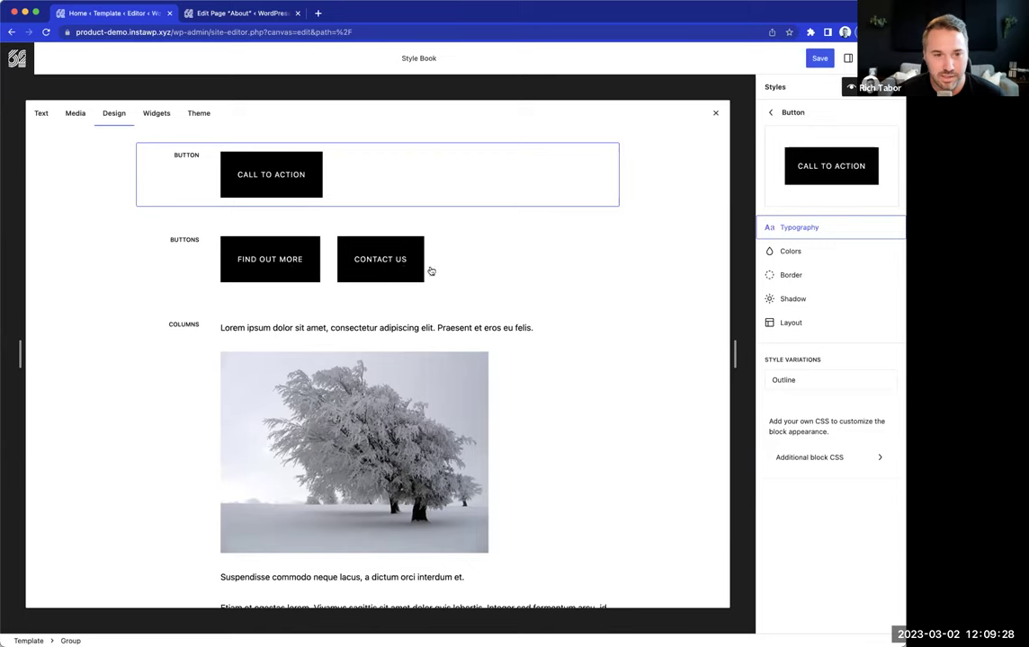
- Unlink the Button block's padding and set horizontal padding to 2 and custom vertical padding to 30 px
{"action": "left_click", "coordinate": [799, 326]}
{"action": "left_click", "coordinate": [891, 245]}
{"action": "left_click_drag", "start_coordinate": [781, 327], "coordinate": [805, 332]}
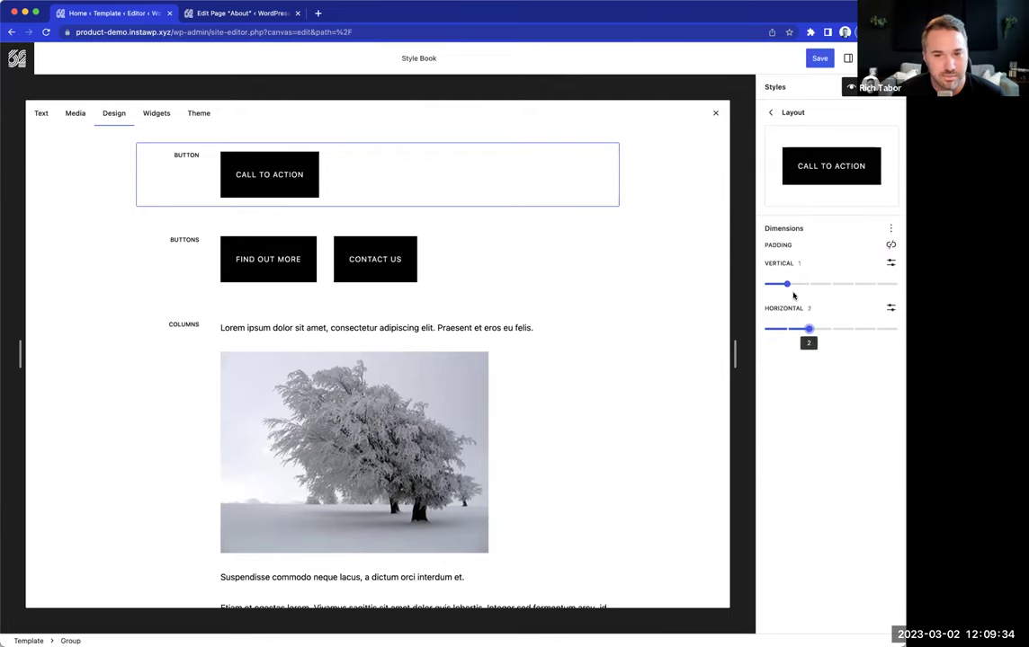
{"action": "left_click", "coordinate": [890, 263]}
{"action": "left_click_drag", "start_coordinate": [841, 285], "coordinate": [845, 286]}
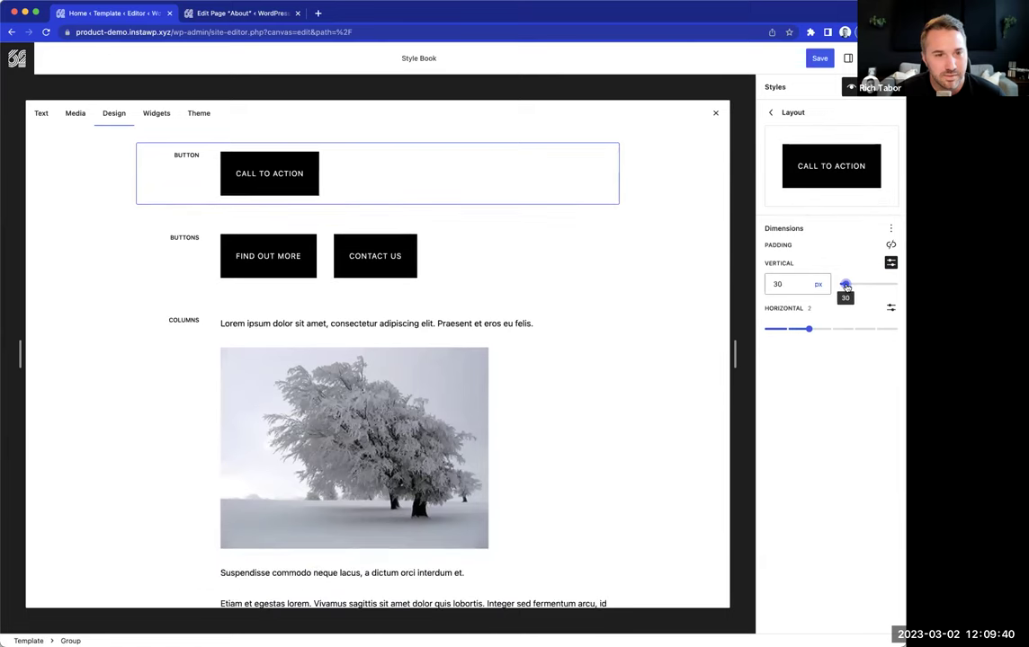
{"action": "left_click", "coordinate": [771, 113]}
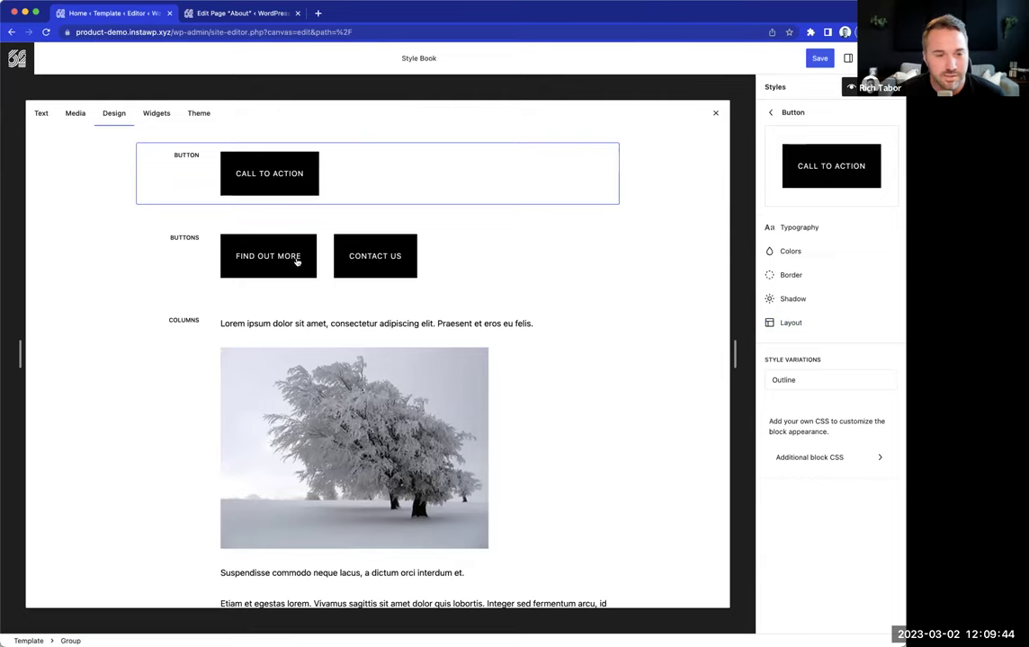
{"action": "scroll", "coordinate": [436, 256], "scroll_direction": "down", "scroll_amount": 2}
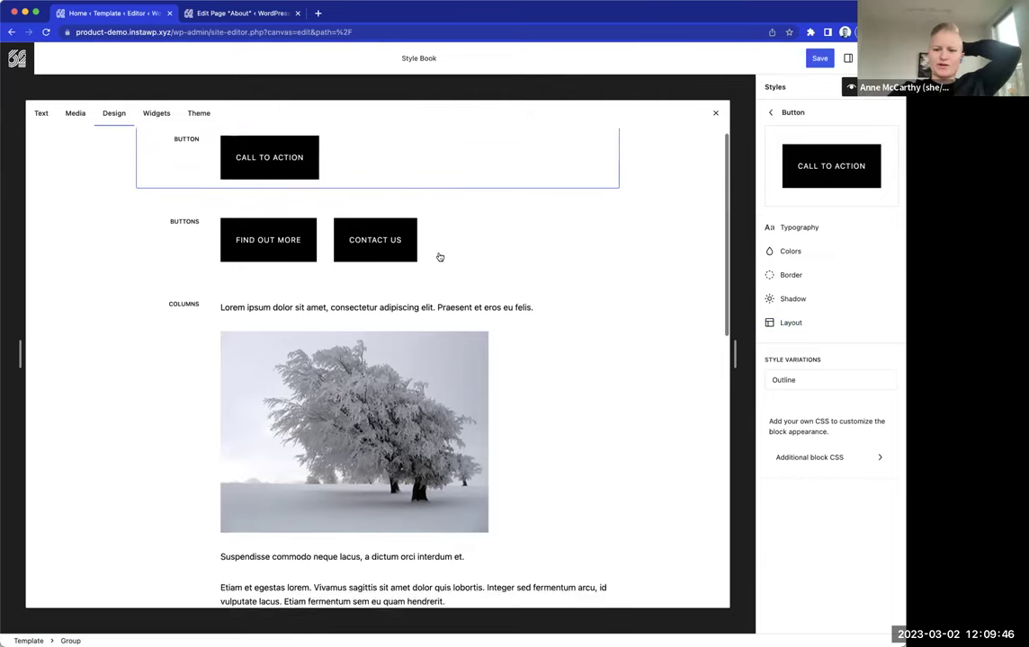
{"action": "scroll", "coordinate": [439, 252], "scroll_direction": "up", "scroll_amount": 2}
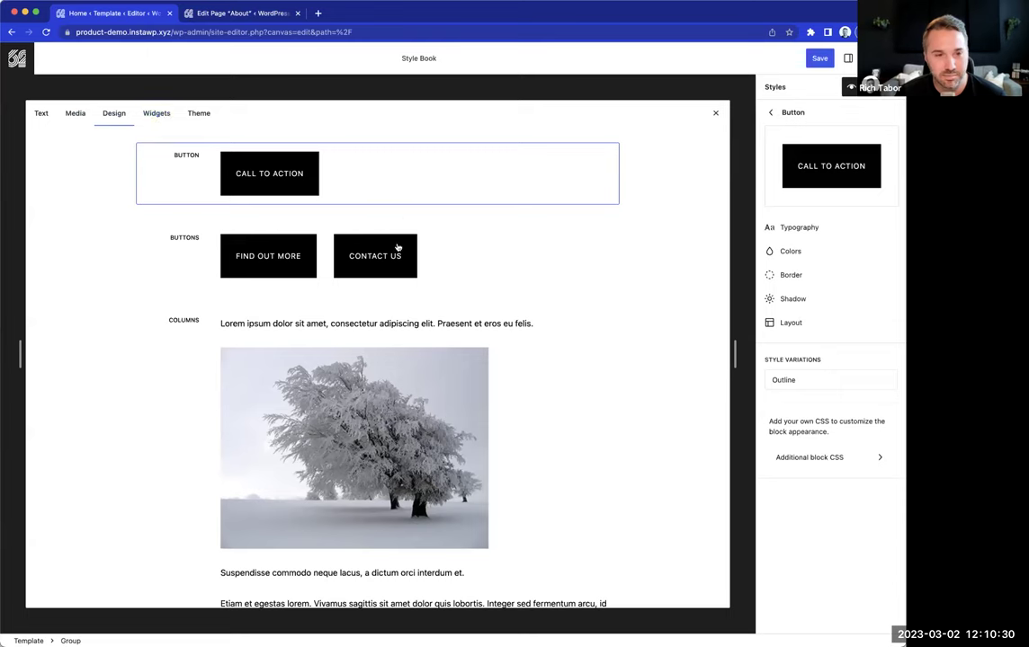
{"action": "scroll", "coordinate": [533, 256], "scroll_direction": "down", "scroll_amount": 5}
{"action": "scroll", "coordinate": [532, 259], "scroll_direction": "up", "scroll_amount": 7}
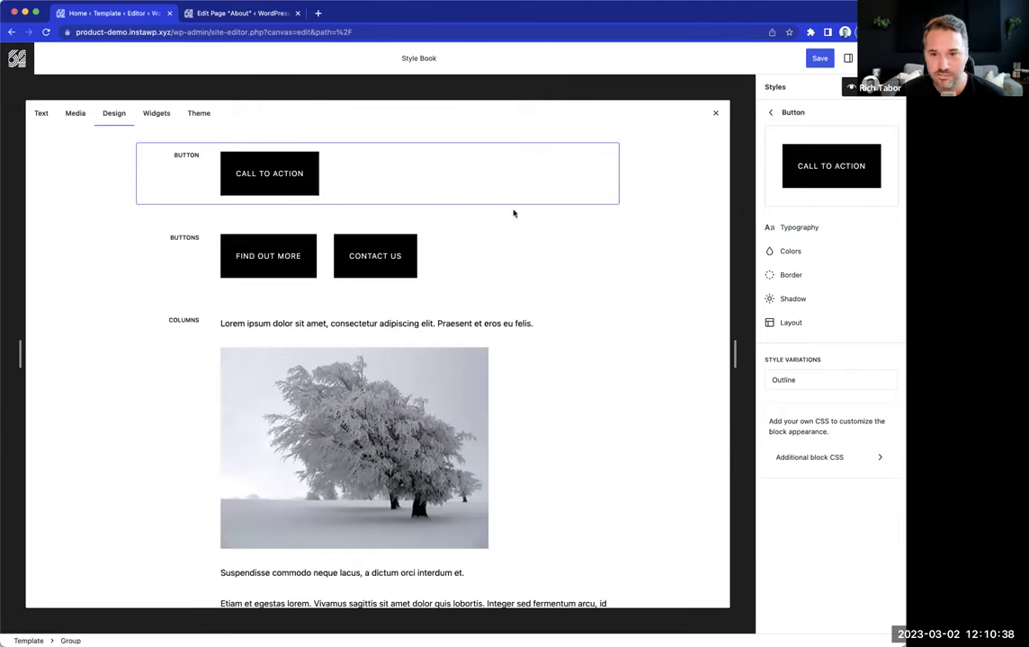
- Set the border radius of the Button block's Outline style variation to 0 px
{"action": "left_click", "coordinate": [798, 383]}
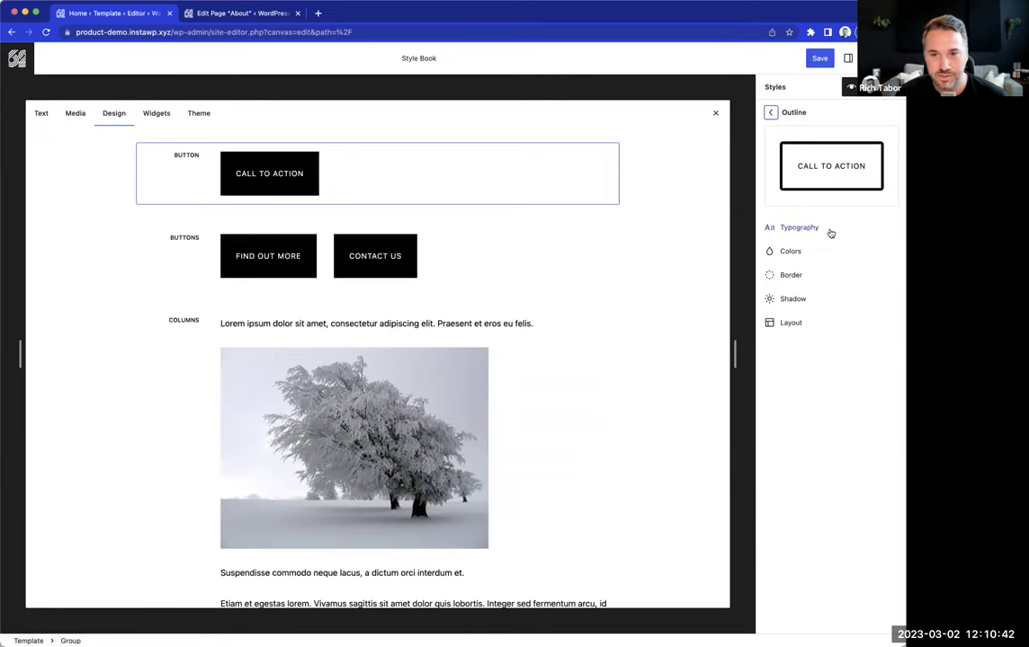
{"action": "left_click", "coordinate": [793, 279]}
{"action": "left_click_drag", "start_coordinate": [838, 264], "coordinate": [832, 268]}
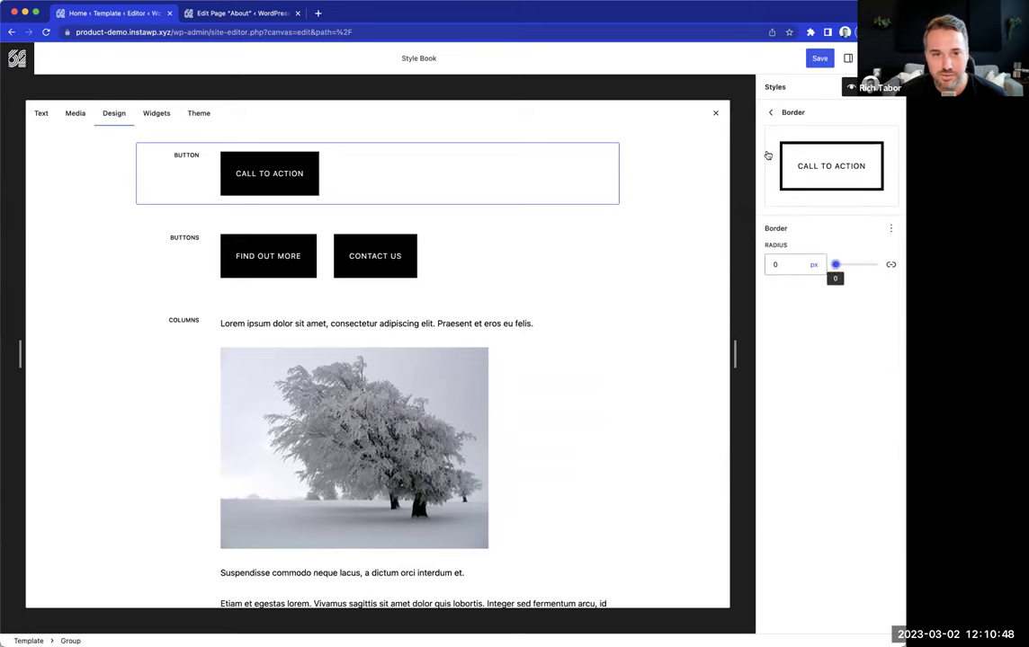
{"action": "left_click", "coordinate": [770, 113]}
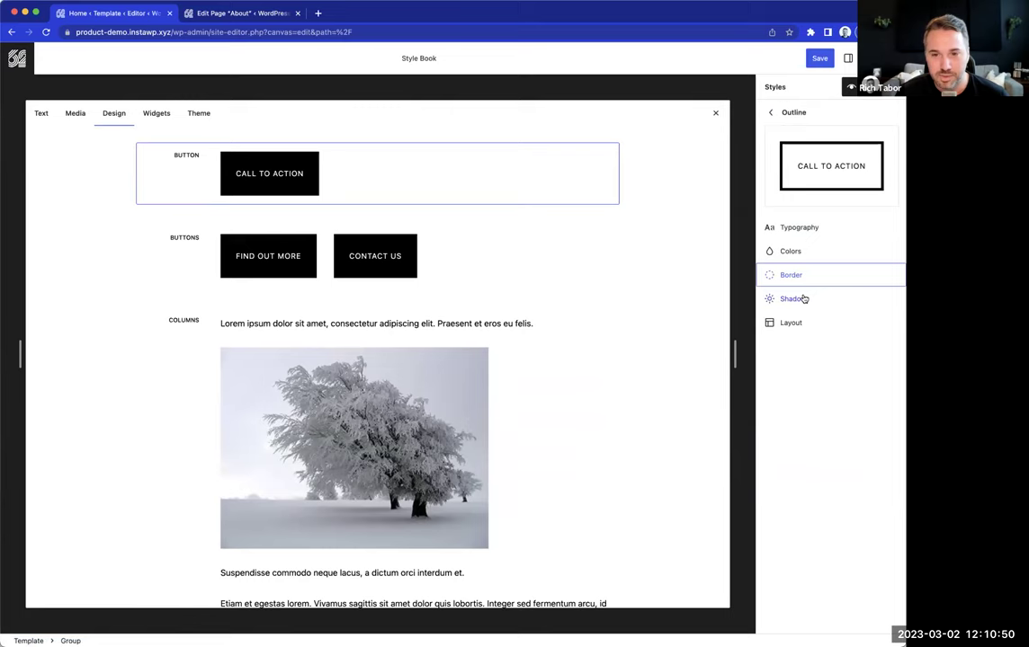
- Apply the solid black offset shadow preset to the Button block's Outline variation
{"action": "left_click", "coordinate": [814, 298]}
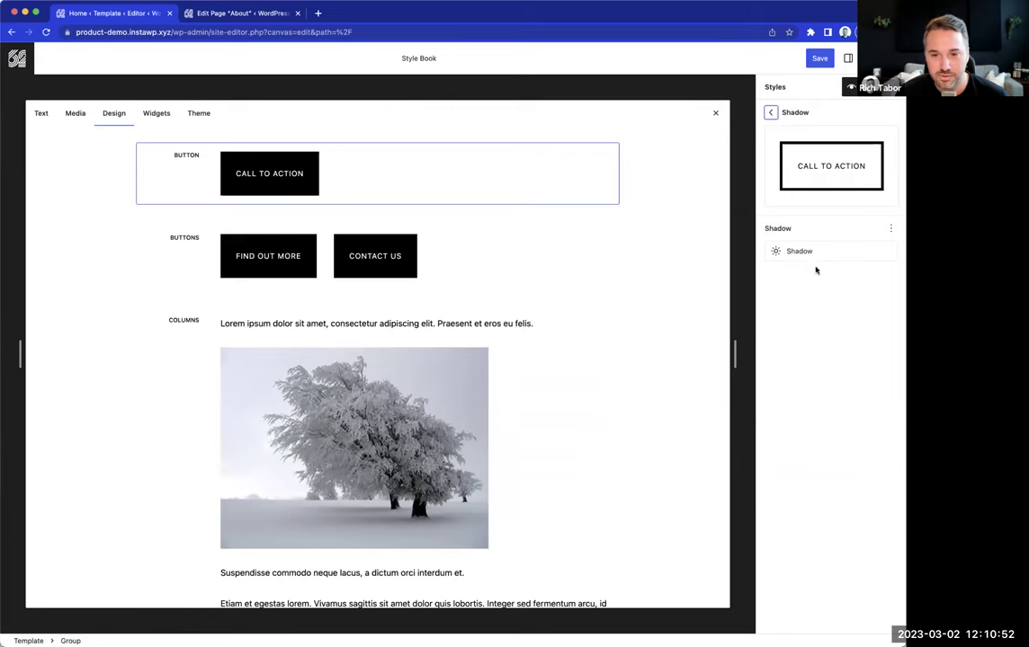
{"action": "left_click", "coordinate": [822, 253]}
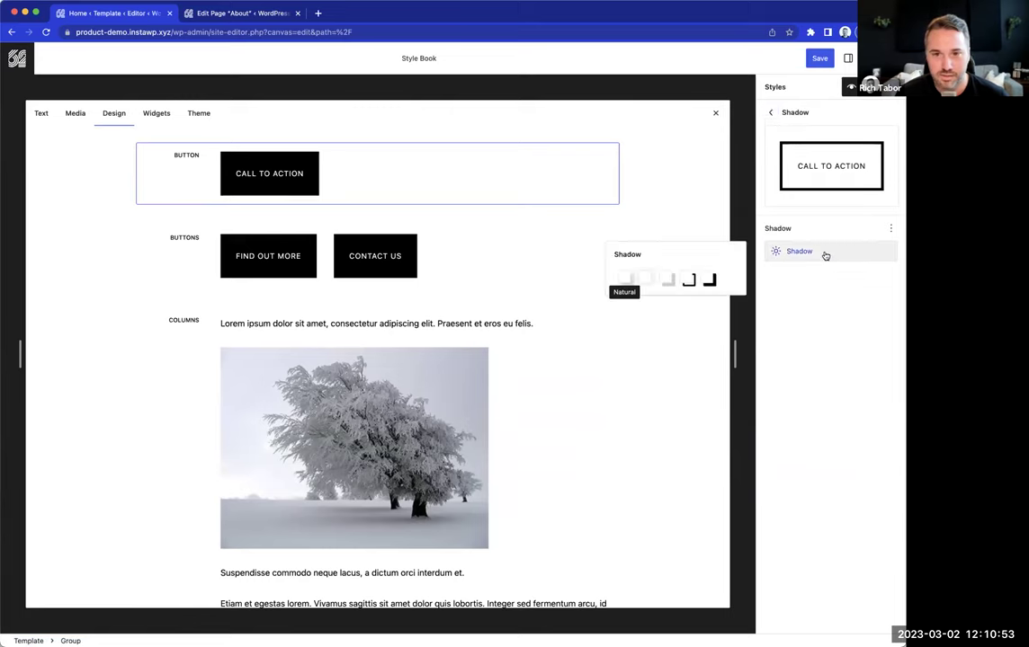
{"action": "left_click", "coordinate": [688, 280]}
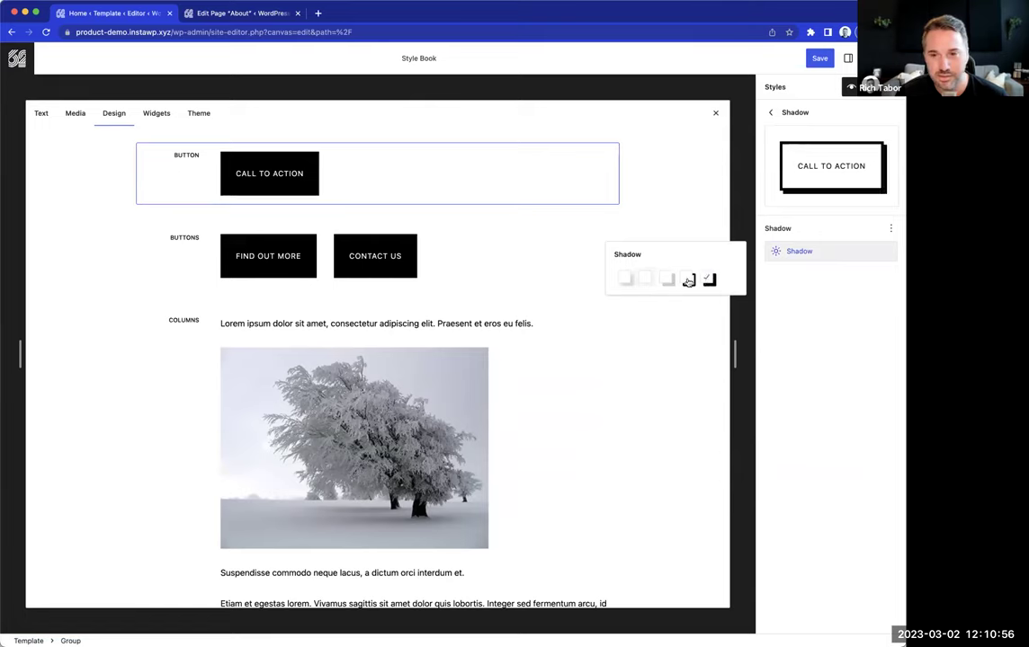
{"action": "left_click", "coordinate": [709, 281]}
{"action": "left_click", "coordinate": [806, 332]}
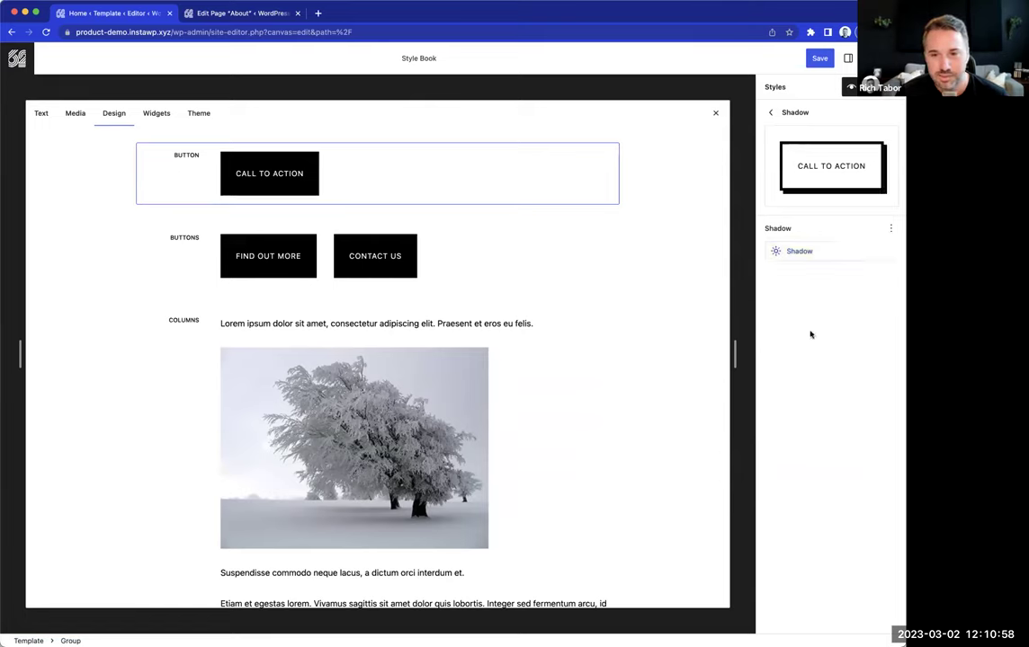
{"action": "left_click", "coordinate": [820, 251]}
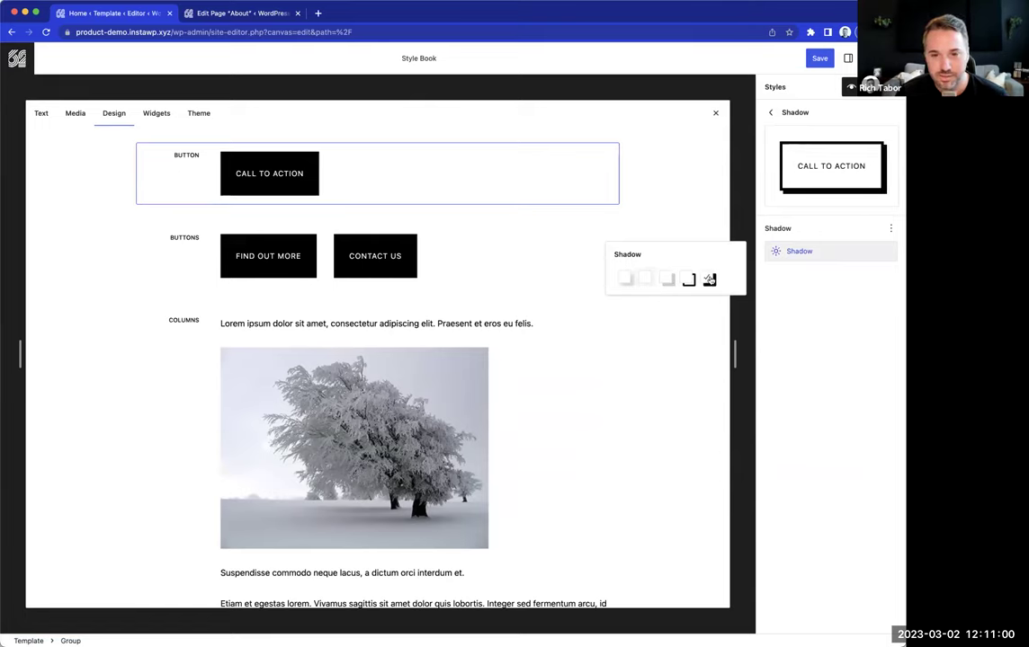
{"action": "left_click", "coordinate": [817, 291]}
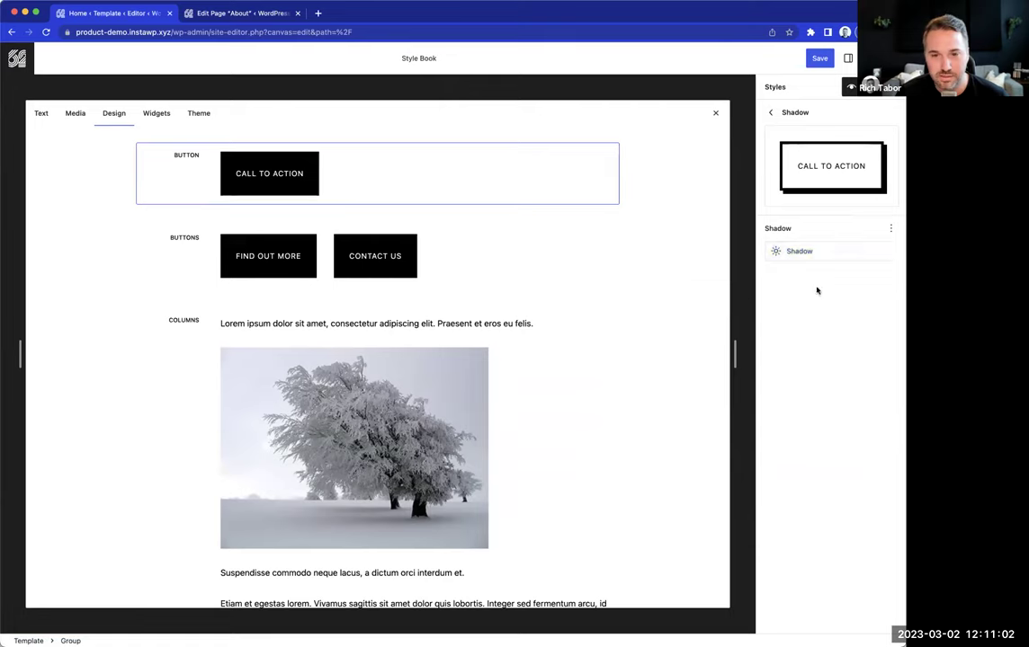
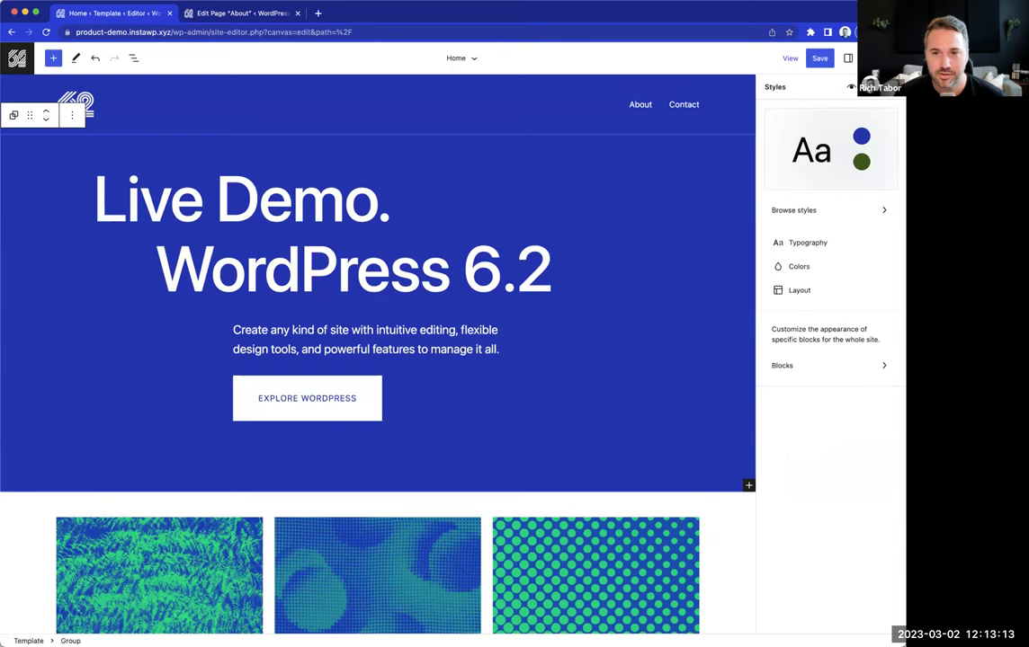
- Close the Styles settings and set the Home template's Explore WordPress button to a 100 px border radius
{"action": "left_click", "coordinate": [851, 88]}
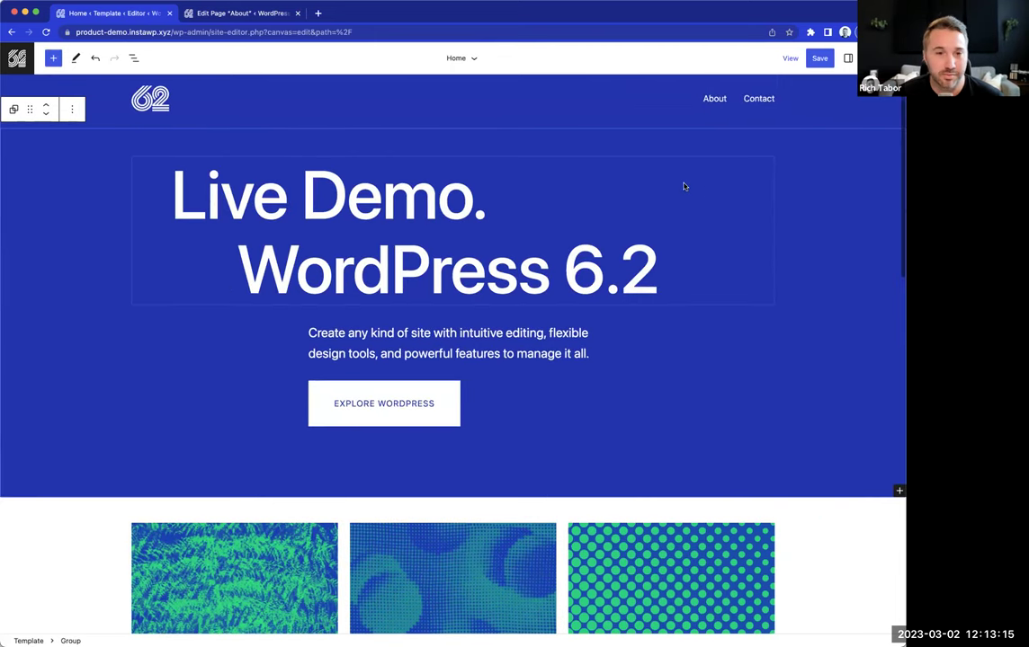
{"action": "scroll", "coordinate": [486, 348], "scroll_direction": "down", "scroll_amount": 3}
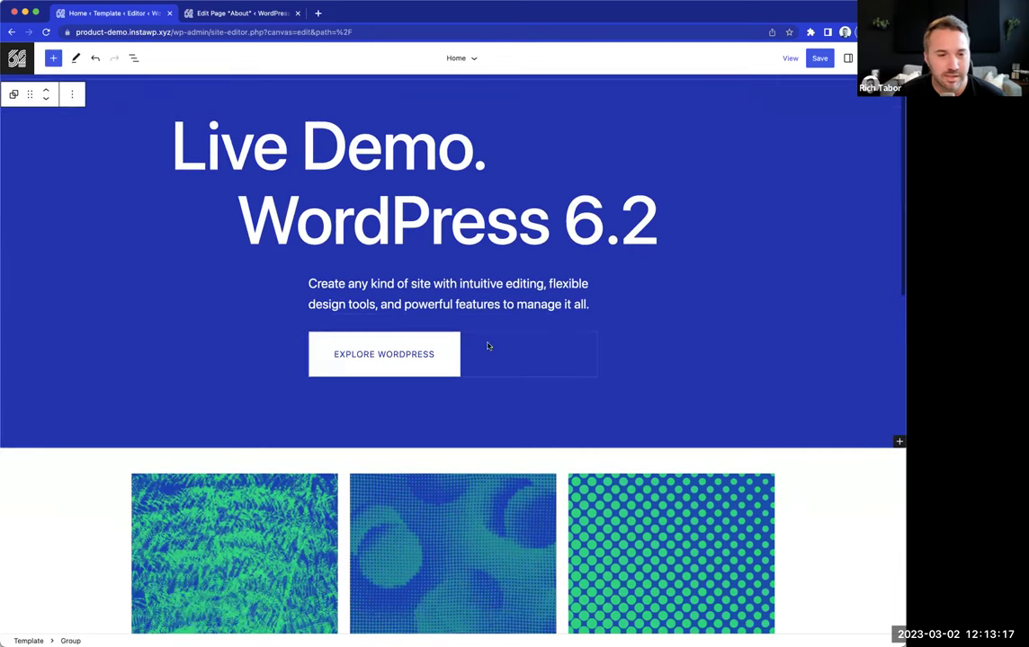
{"action": "left_click", "coordinate": [409, 278]}
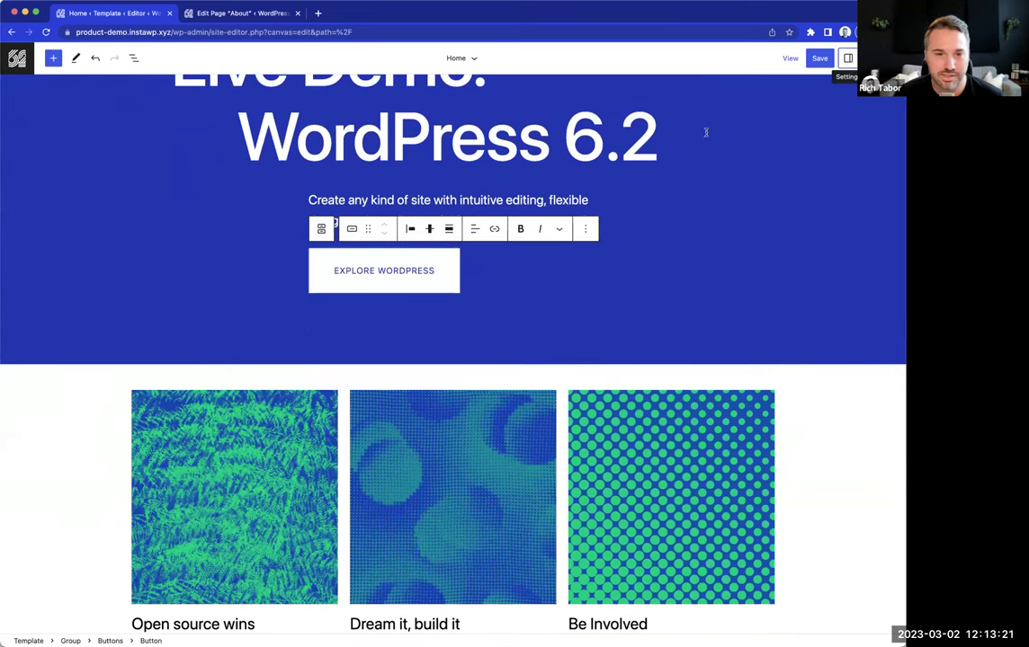
{"action": "key", "text": "super+shift+comma"}
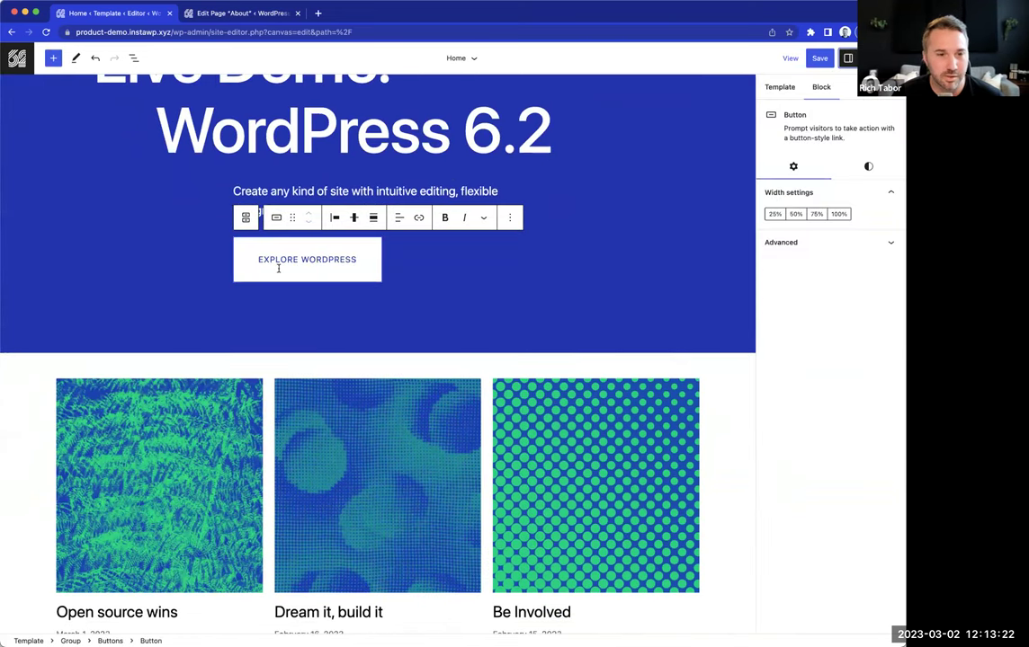
{"action": "left_click", "coordinate": [865, 174]}
{"action": "left_click_drag", "start_coordinate": [835, 569], "coordinate": [889, 572]}
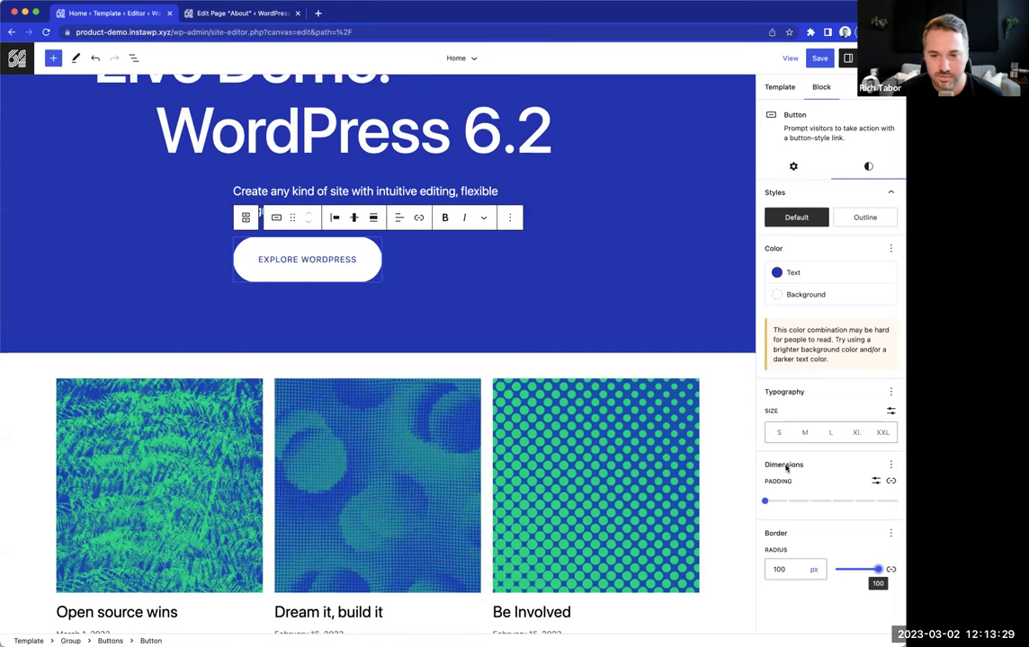
- Enable the appearance setting for the hero's Explore WordPress button and set it to Bold Italic
{"action": "left_click", "coordinate": [891, 392]}
{"action": "left_click", "coordinate": [805, 502]}
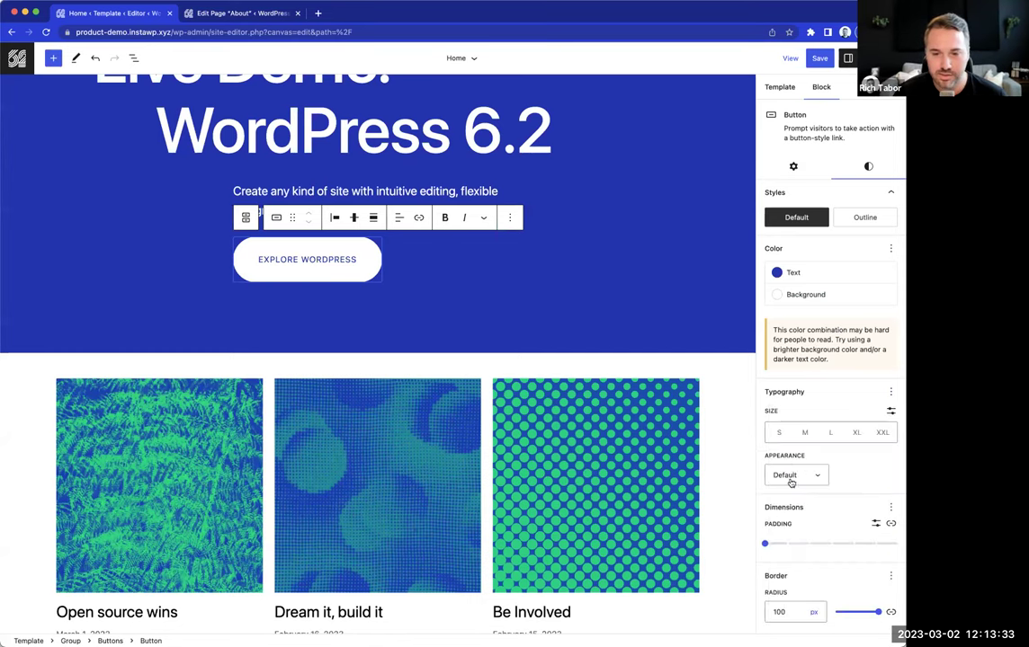
{"action": "left_click", "coordinate": [792, 477]}
{"action": "scroll", "coordinate": [794, 519], "scroll_direction": "down", "scroll_amount": 3}
{"action": "scroll", "coordinate": [793, 526], "scroll_direction": "down", "scroll_amount": 4}
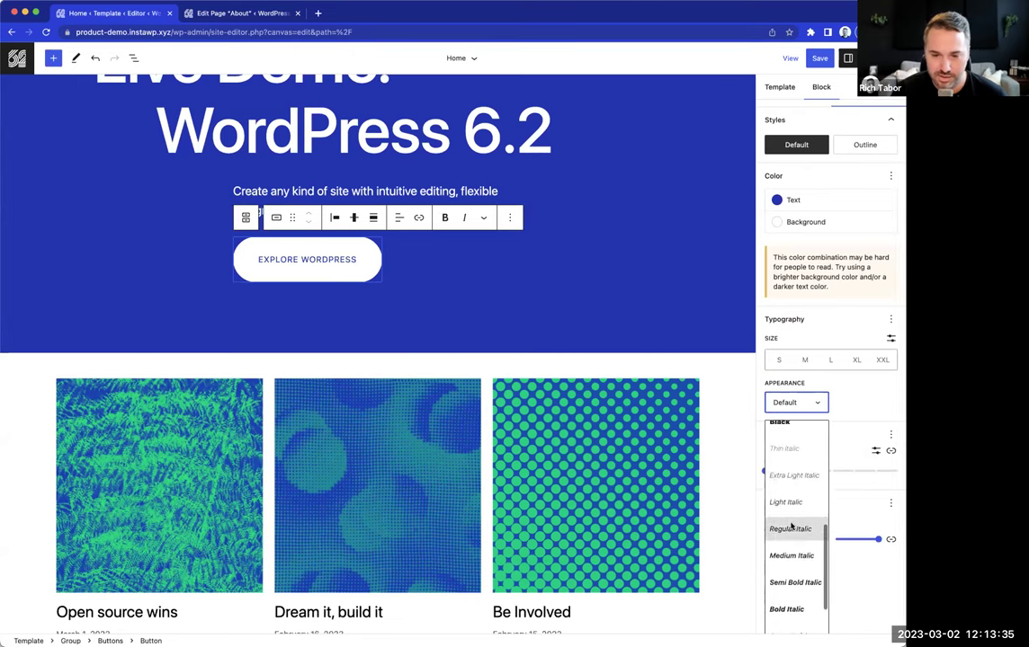
{"action": "left_click", "coordinate": [789, 576]}
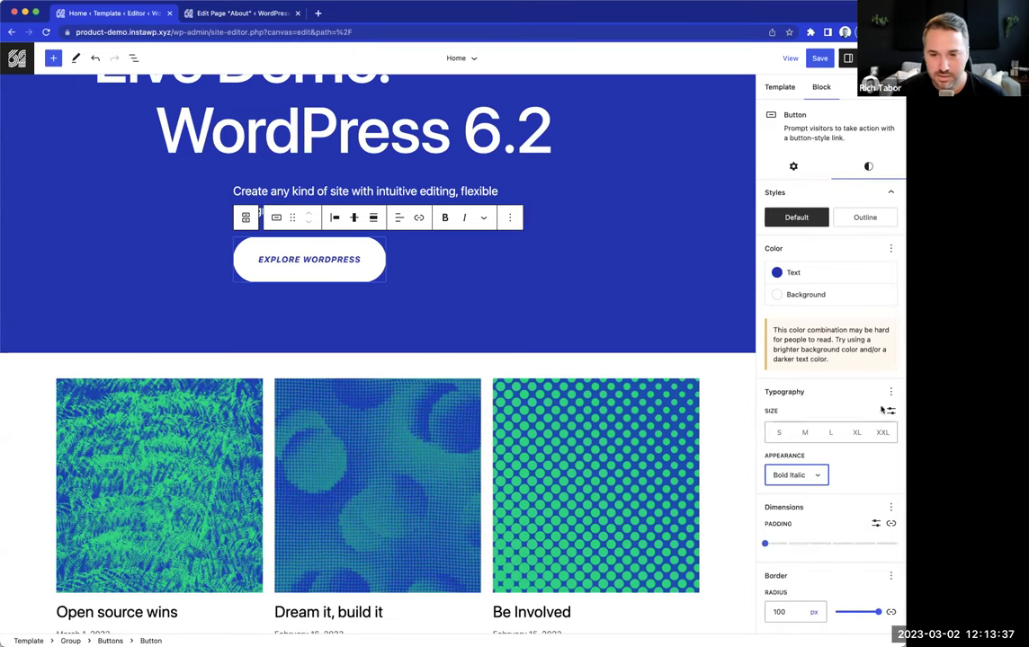
- Enable the letter spacing setting for the hero's Explore WordPress button and set it to 2 px
{"action": "left_click", "coordinate": [890, 392]}
{"action": "left_click", "coordinate": [810, 540]}
{"action": "left_click", "coordinate": [820, 409]}
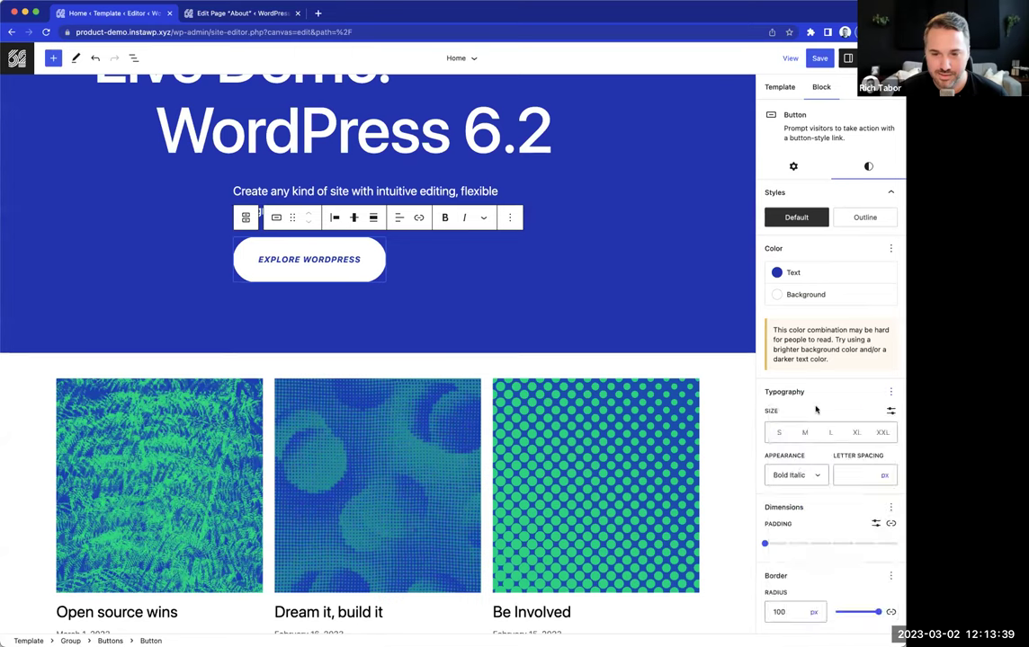
{"action": "left_click", "coordinate": [852, 477]}
{"action": "type", "text": "-1"}
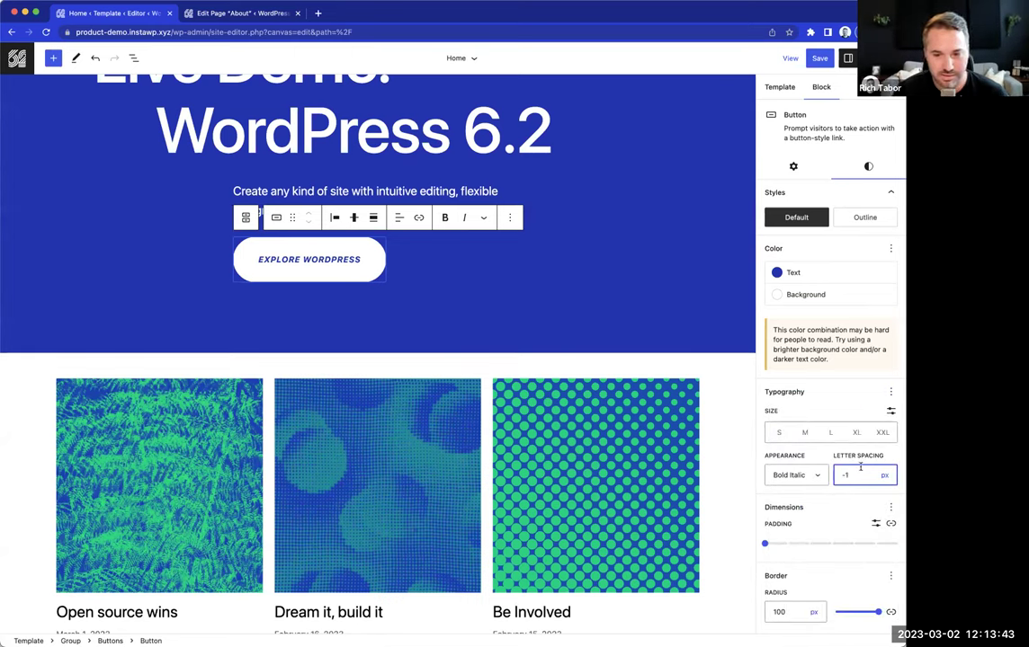
{"action": "key", "text": "Down"}
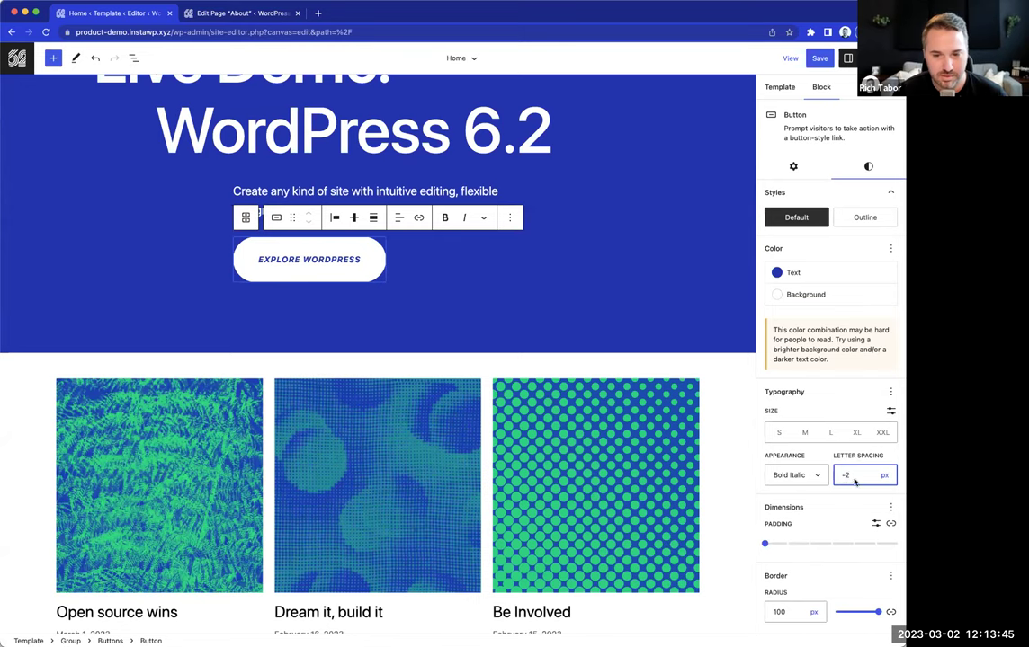
{"action": "left_click", "coordinate": [802, 454]}
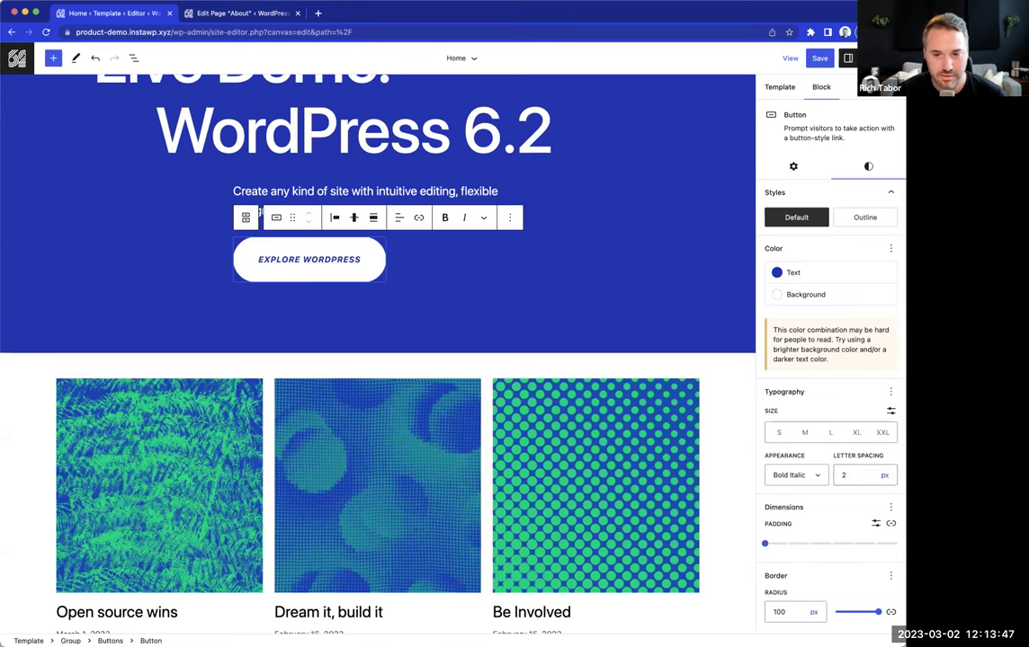
{"action": "left_click", "coordinate": [891, 392]}
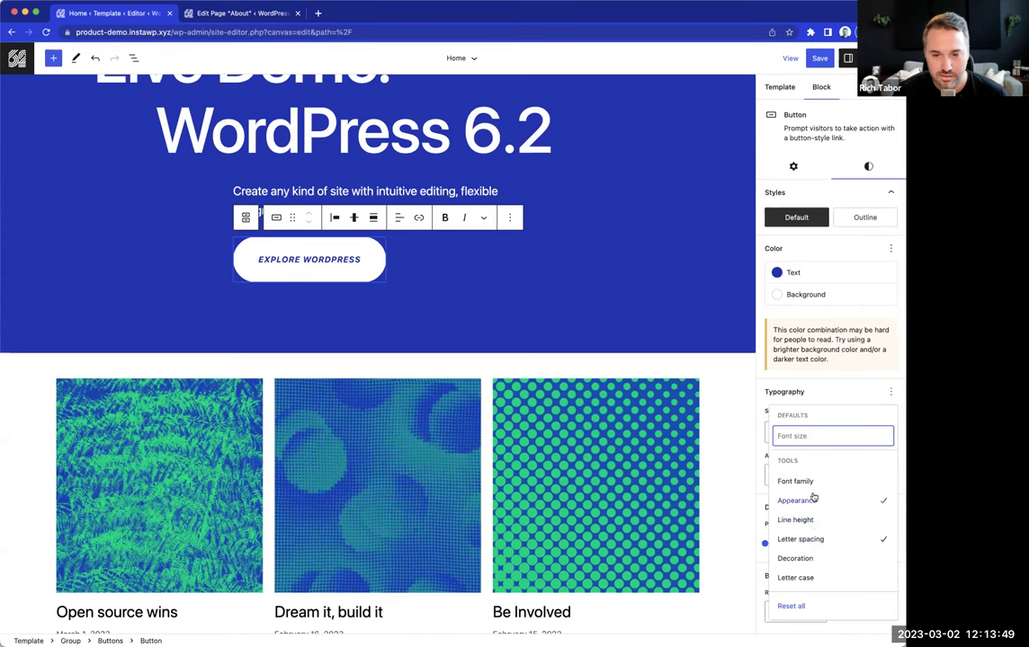
{"action": "left_click", "coordinate": [826, 395]}
- Apply the hero button's block styles globally to all Button blocks
{"action": "scroll", "coordinate": [600, 339], "scroll_direction": "up", "scroll_amount": 4}
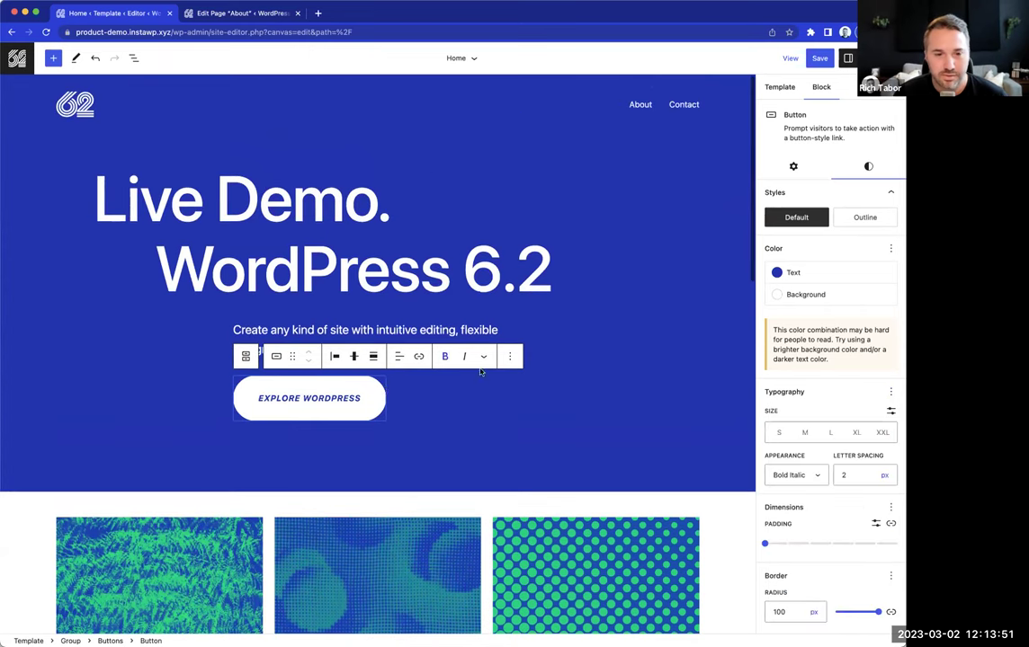
{"action": "scroll", "coordinate": [378, 342], "scroll_direction": "down", "scroll_amount": 2}
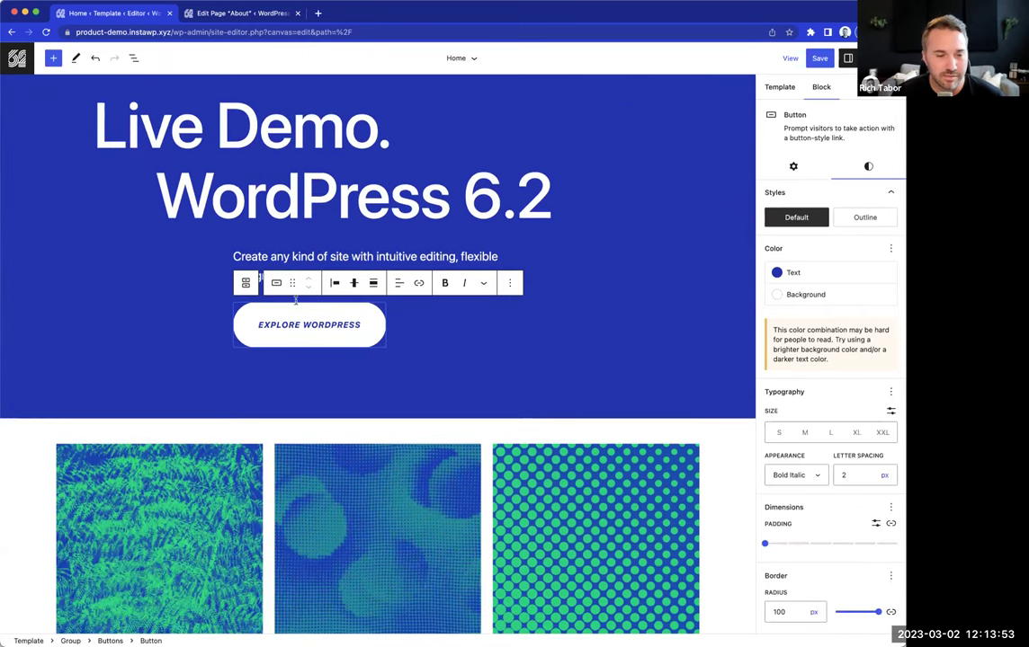
{"action": "scroll", "coordinate": [572, 353], "scroll_direction": "down", "scroll_amount": 5}
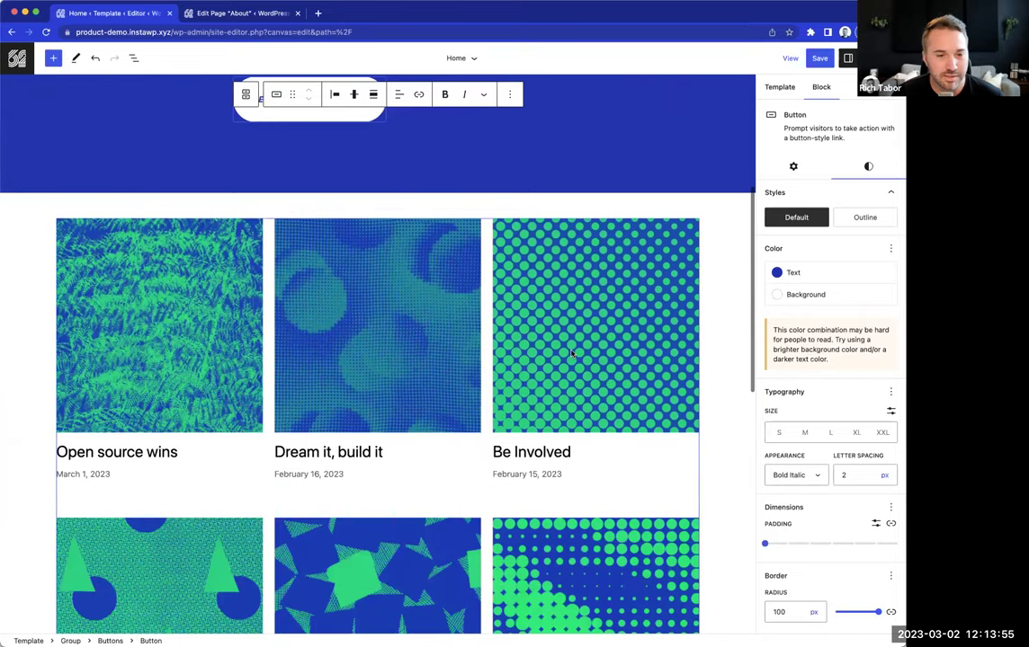
{"action": "scroll", "coordinate": [572, 353], "scroll_direction": "down", "scroll_amount": 14}
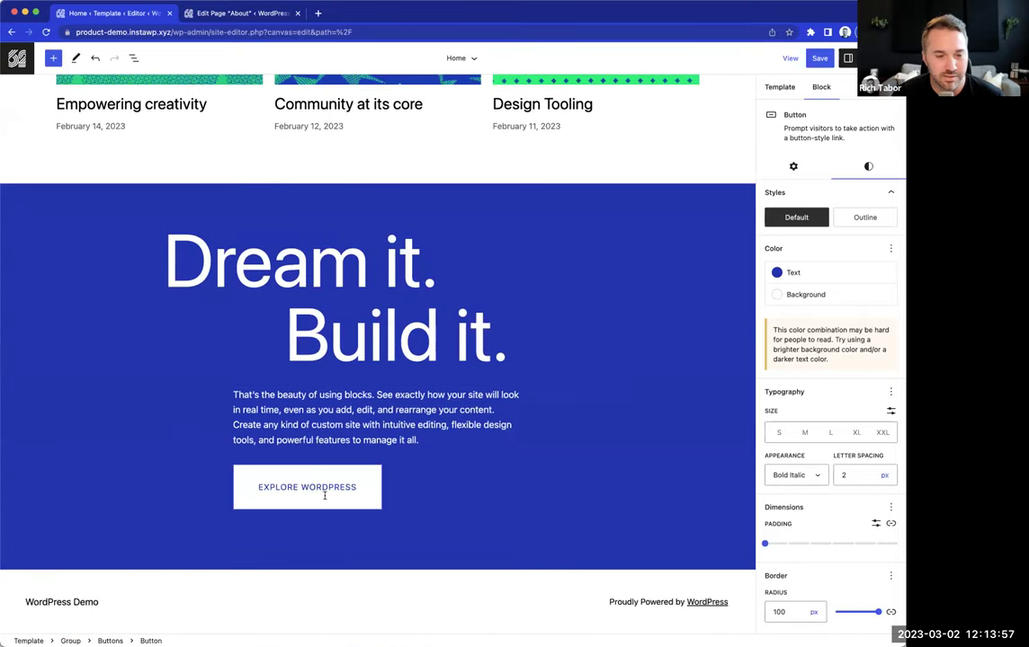
{"action": "scroll", "coordinate": [332, 486], "scroll_direction": "up", "scroll_amount": 20}
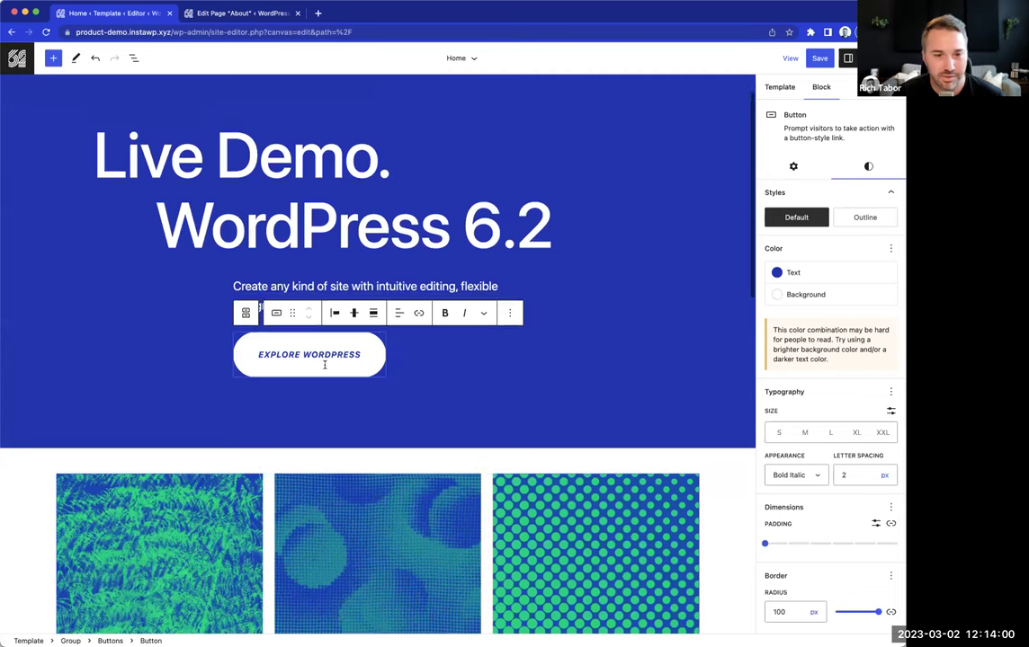
{"action": "left_click", "coordinate": [793, 168]}
{"action": "left_click", "coordinate": [792, 243]}
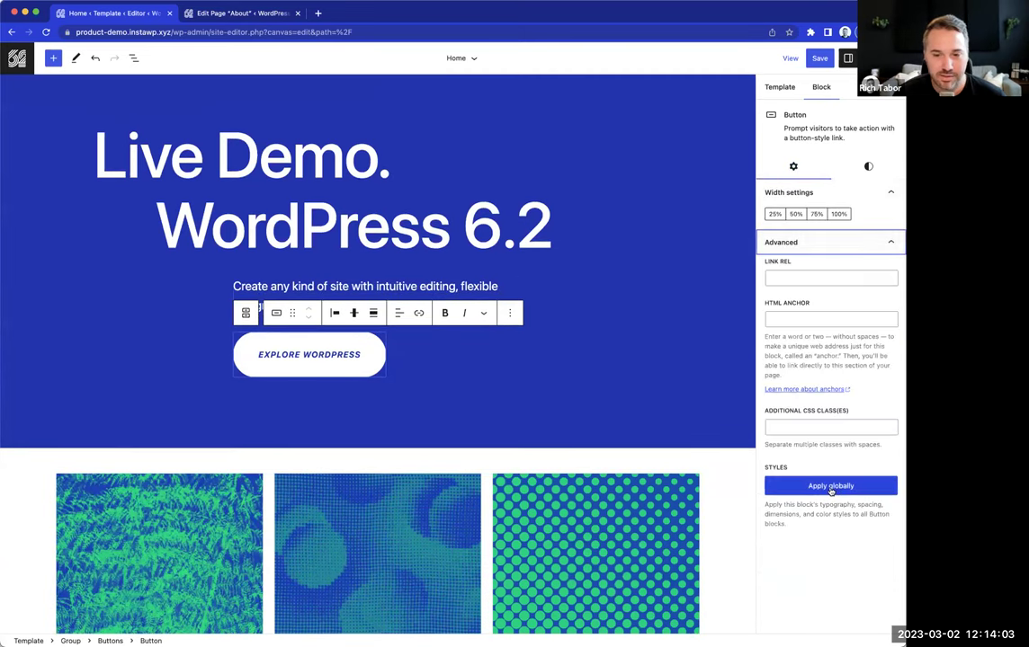
{"action": "scroll", "coordinate": [744, 490], "scroll_direction": "down", "scroll_amount": 15}
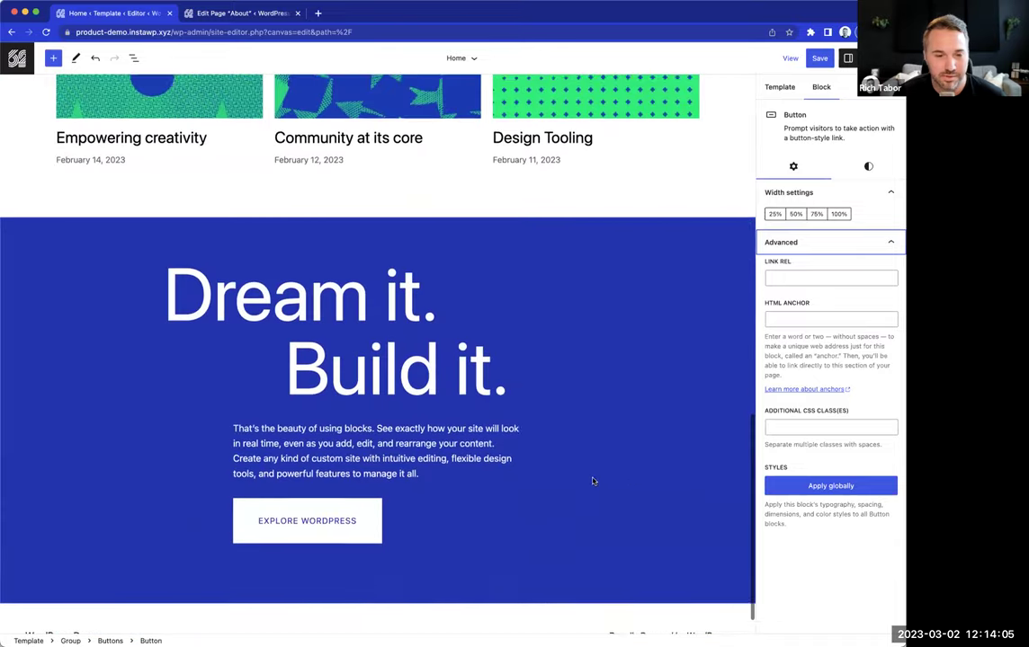
{"action": "left_click", "coordinate": [810, 486]}
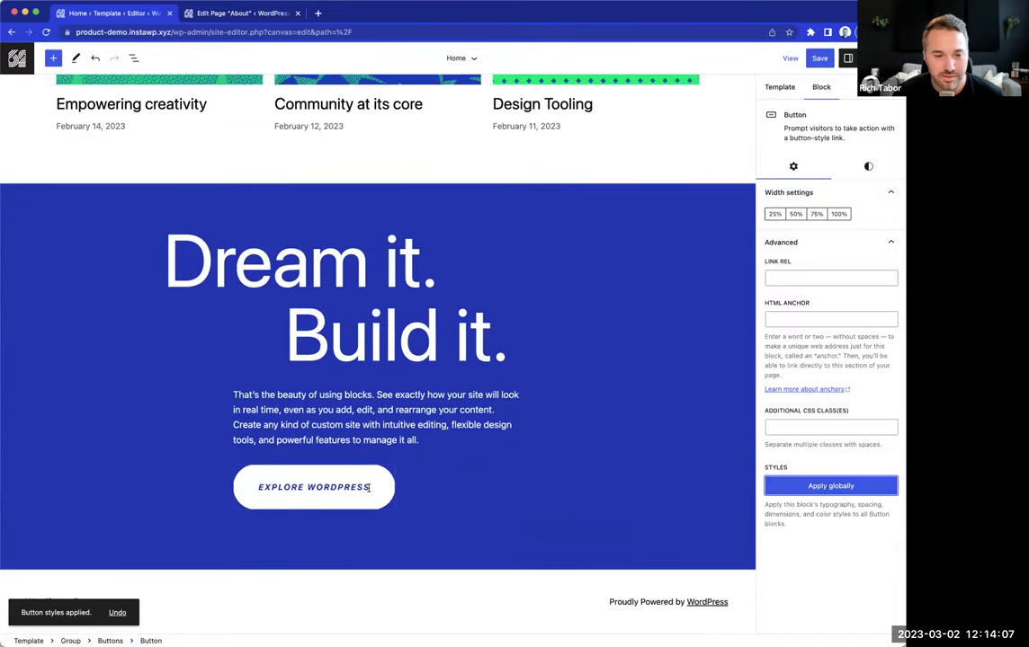
- Set the hero's Live Demo heading to uppercase letter case and Bold Italic appearance
{"action": "scroll", "coordinate": [454, 468], "scroll_direction": "up", "scroll_amount": 15}
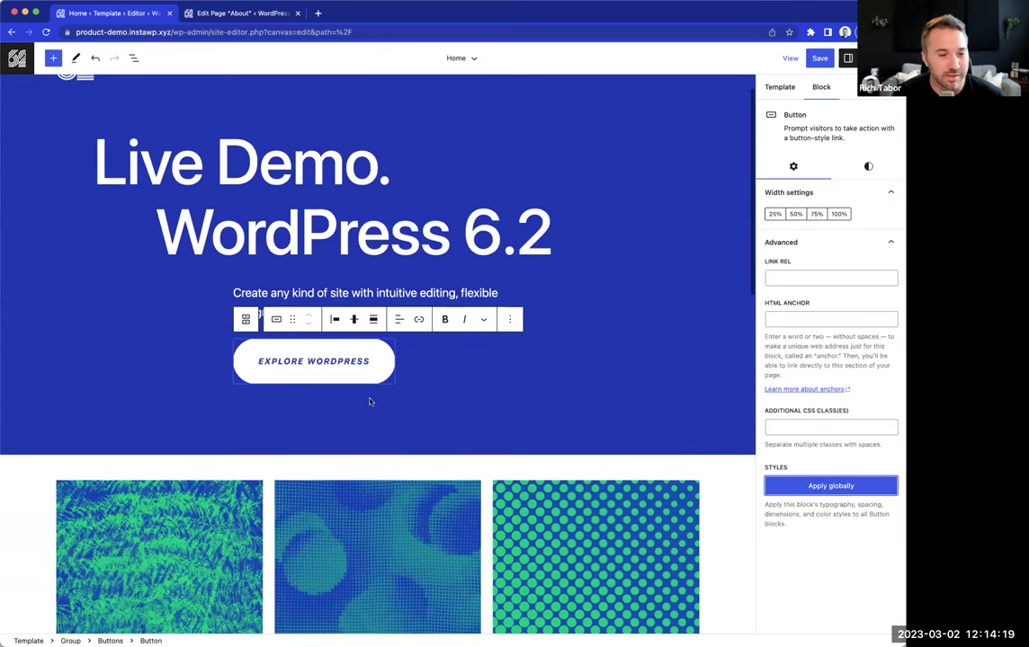
{"action": "scroll", "coordinate": [377, 393], "scroll_direction": "down", "scroll_amount": 5}
{"action": "scroll", "coordinate": [381, 383], "scroll_direction": "down", "scroll_amount": 10}
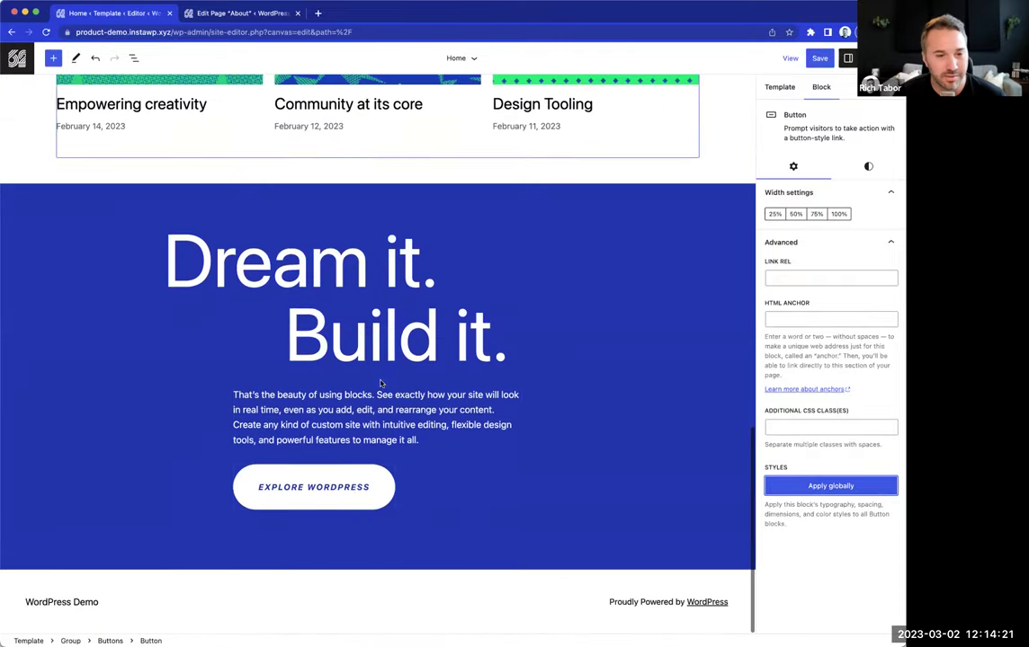
{"action": "scroll", "coordinate": [378, 351], "scroll_direction": "up", "scroll_amount": 8}
{"action": "scroll", "coordinate": [346, 376], "scroll_direction": "up", "scroll_amount": 5}
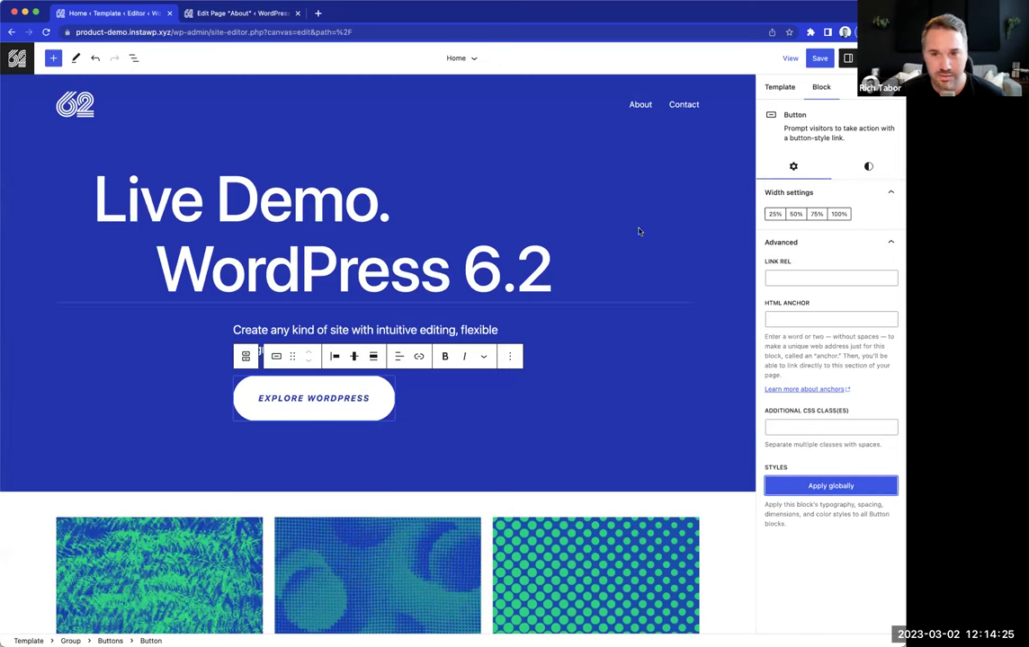
{"action": "left_click", "coordinate": [517, 268]}
{"action": "scroll", "coordinate": [659, 403], "scroll_direction": "down", "scroll_amount": 1}
{"action": "scroll", "coordinate": [659, 404], "scroll_direction": "up", "scroll_amount": 1}
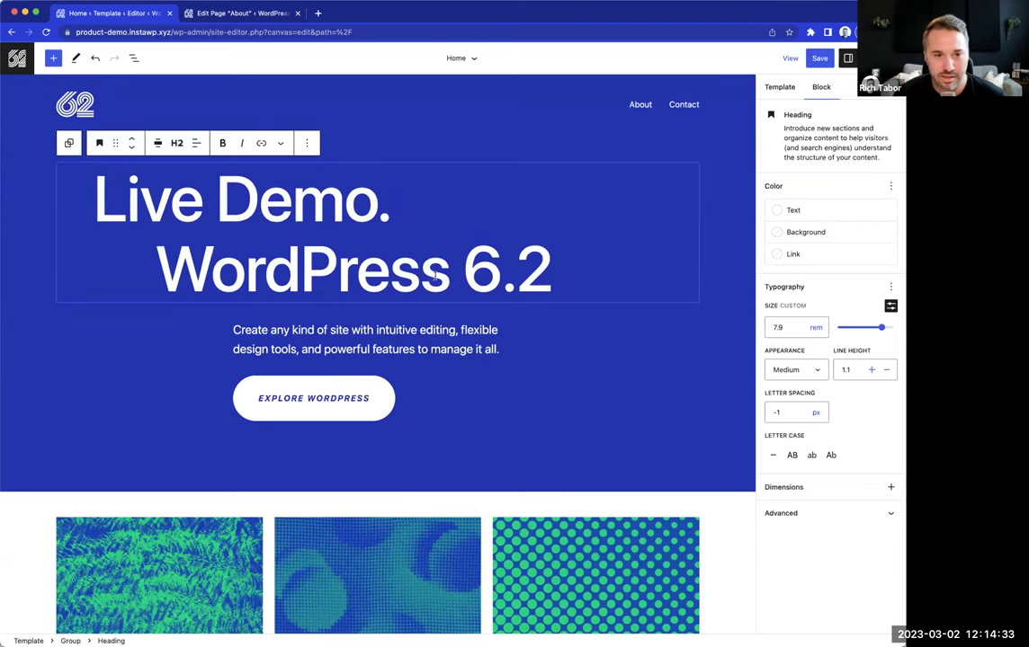
{"action": "left_click", "coordinate": [792, 456]}
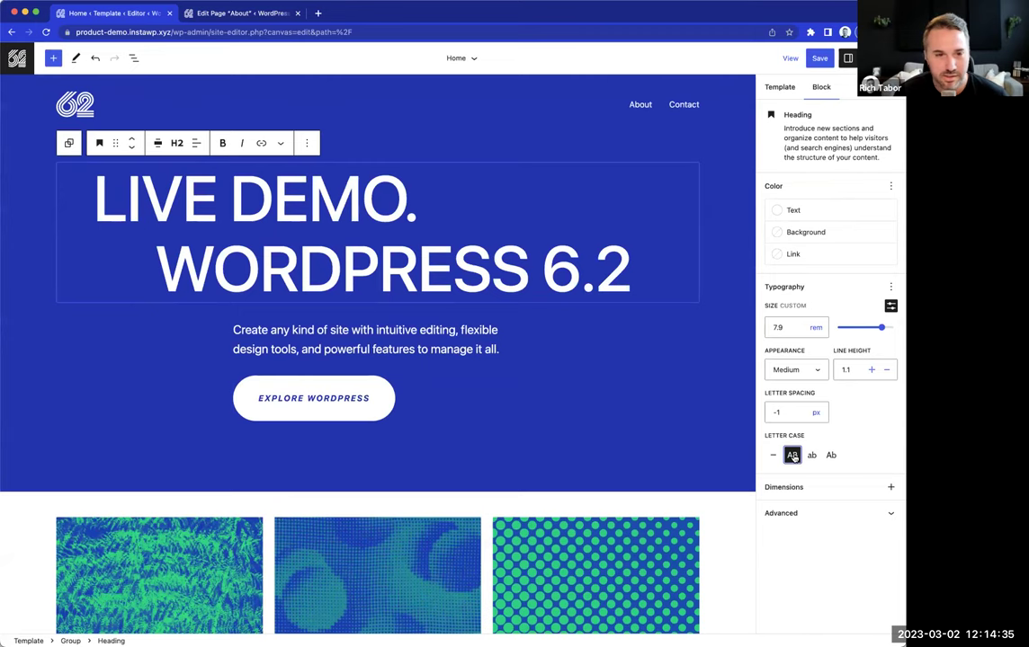
{"action": "left_click", "coordinate": [795, 371]}
{"action": "scroll", "coordinate": [791, 453], "scroll_direction": "down", "scroll_amount": 6}
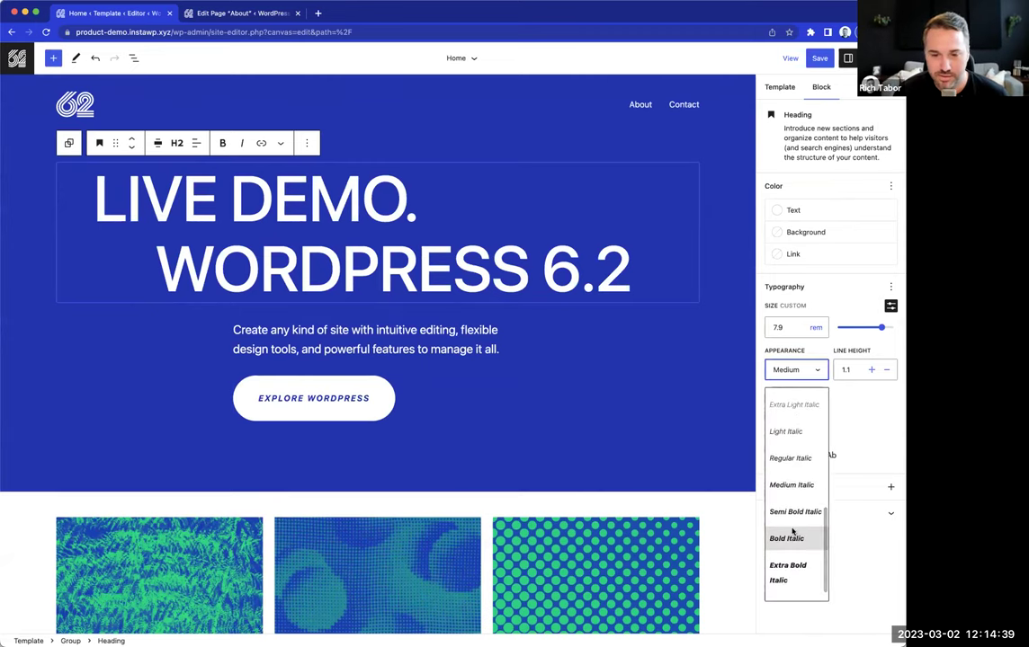
{"action": "left_click", "coordinate": [791, 538]}
- Set the Live Demo heading's letter spacing to -3 px and its custom font size to 8.3 rem
{"action": "left_click", "coordinate": [785, 414]}
{"action": "key", "text": "Down"}
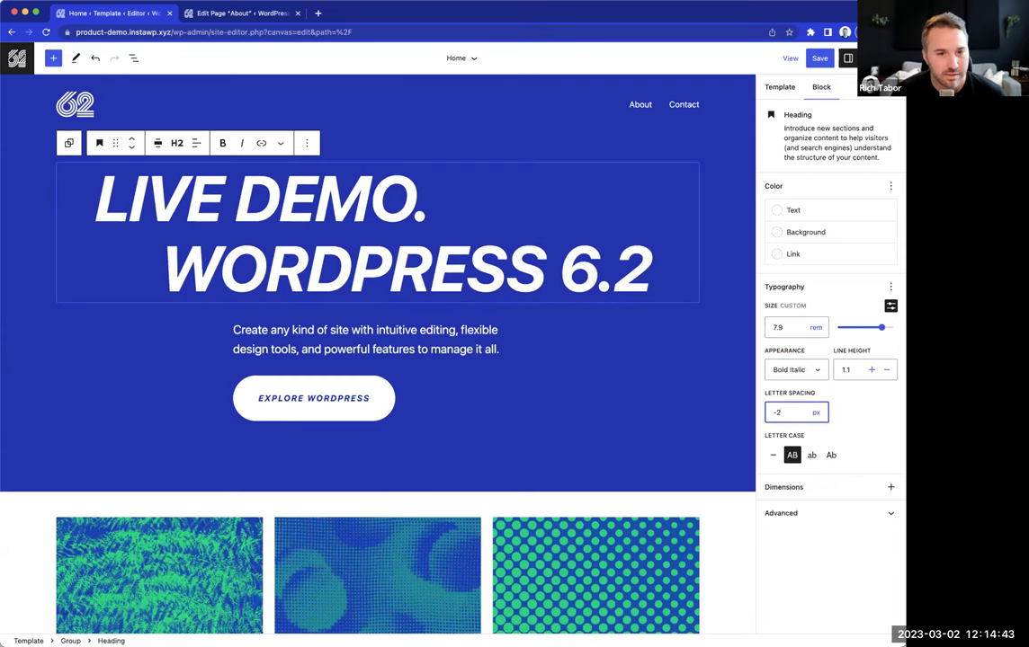
{"action": "key", "text": "Down"}
{"action": "left_click", "coordinate": [880, 328]}
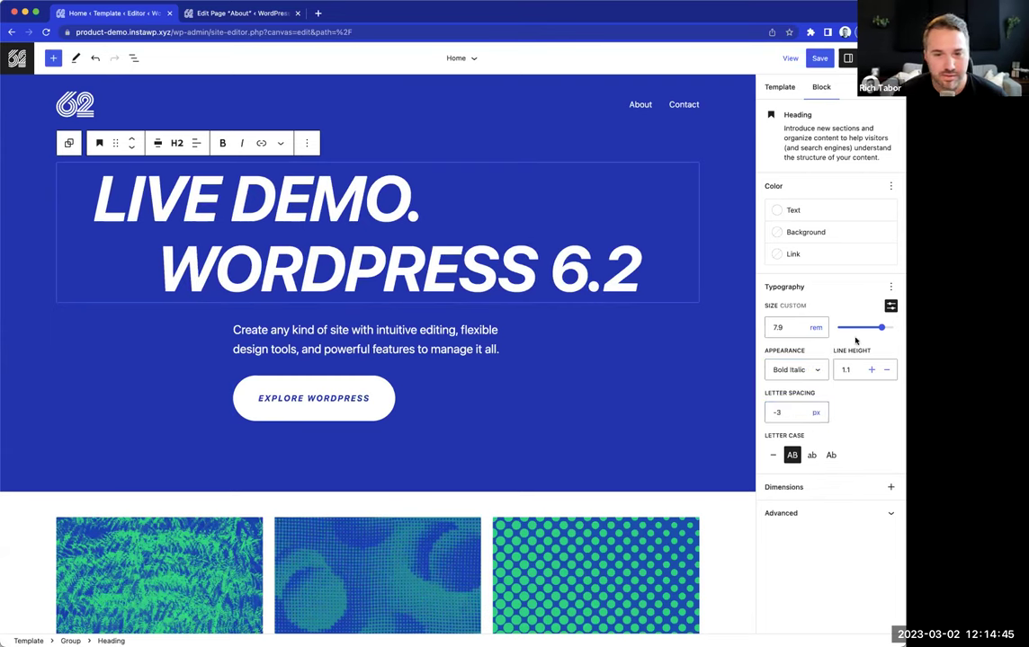
{"action": "left_click_drag", "start_coordinate": [880, 329], "coordinate": [884, 329]}
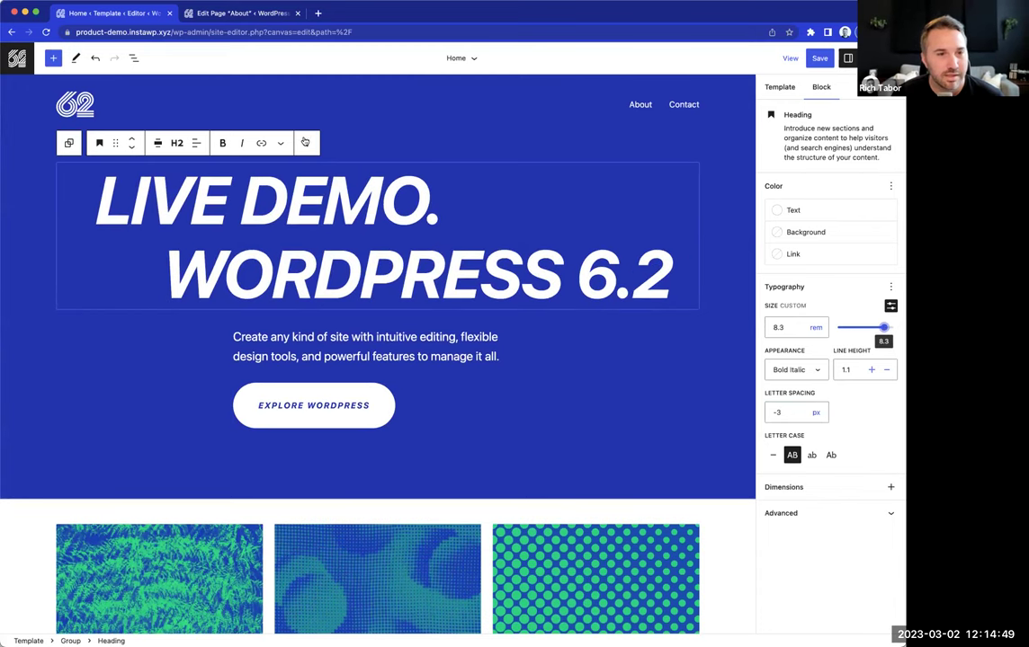
- Copy the Live Demo heading's styles and paste them onto the "Dream it. Build it." heading
{"action": "left_click", "coordinate": [305, 143]}
{"action": "left_click", "coordinate": [360, 324]}
{"action": "left_click", "coordinate": [726, 306]}
{"action": "scroll", "coordinate": [726, 305], "scroll_direction": "down", "scroll_amount": 10}
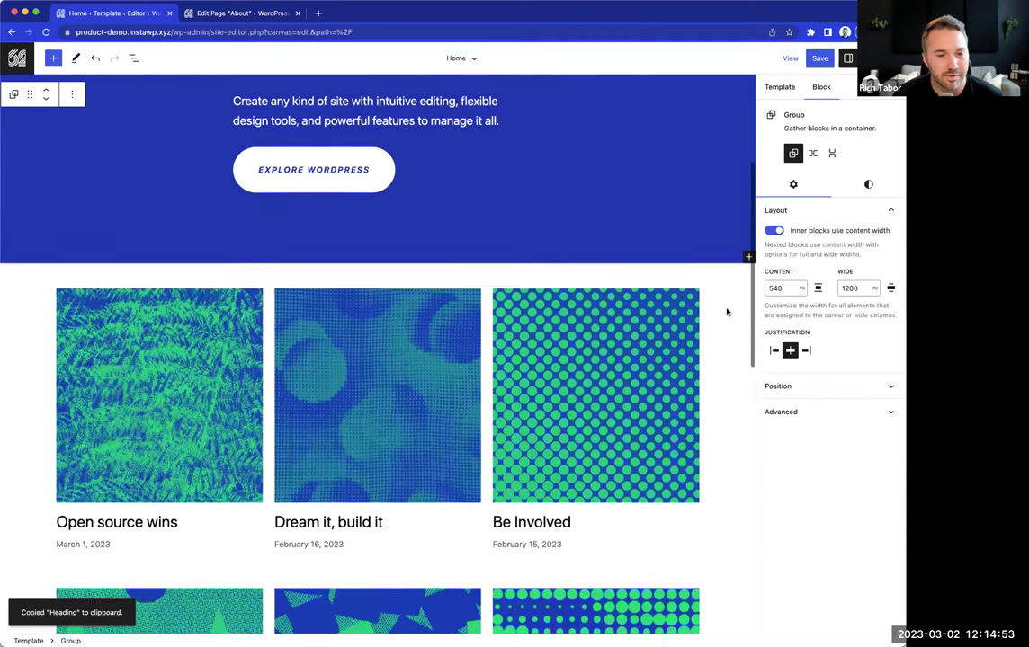
{"action": "left_click", "coordinate": [378, 310]}
{"action": "left_click", "coordinate": [414, 202]}
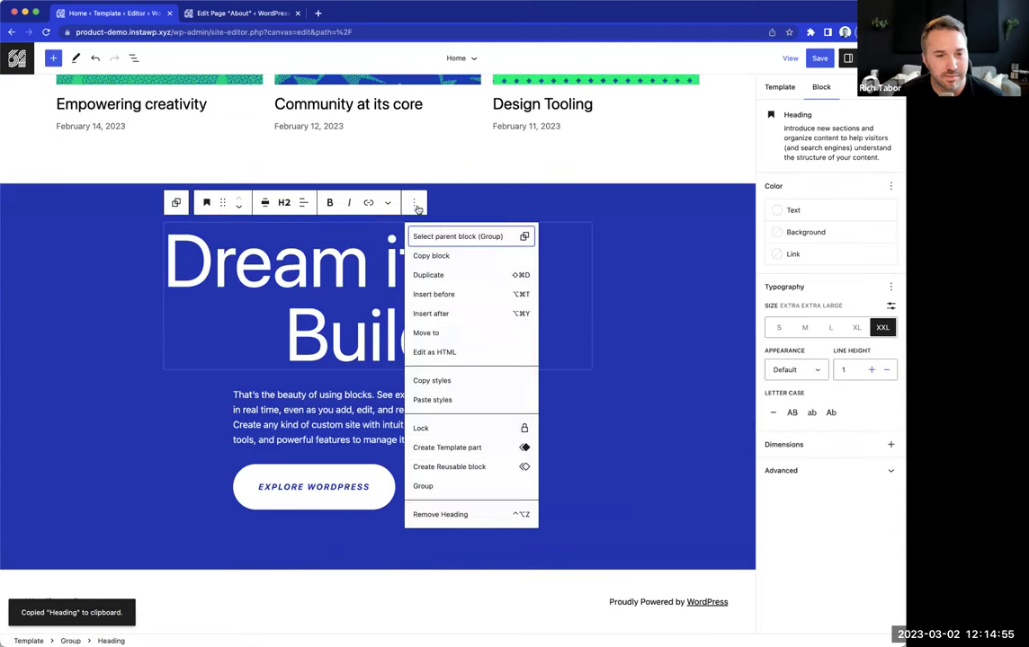
{"action": "left_click", "coordinate": [441, 400]}
{"action": "left_click", "coordinate": [667, 317]}
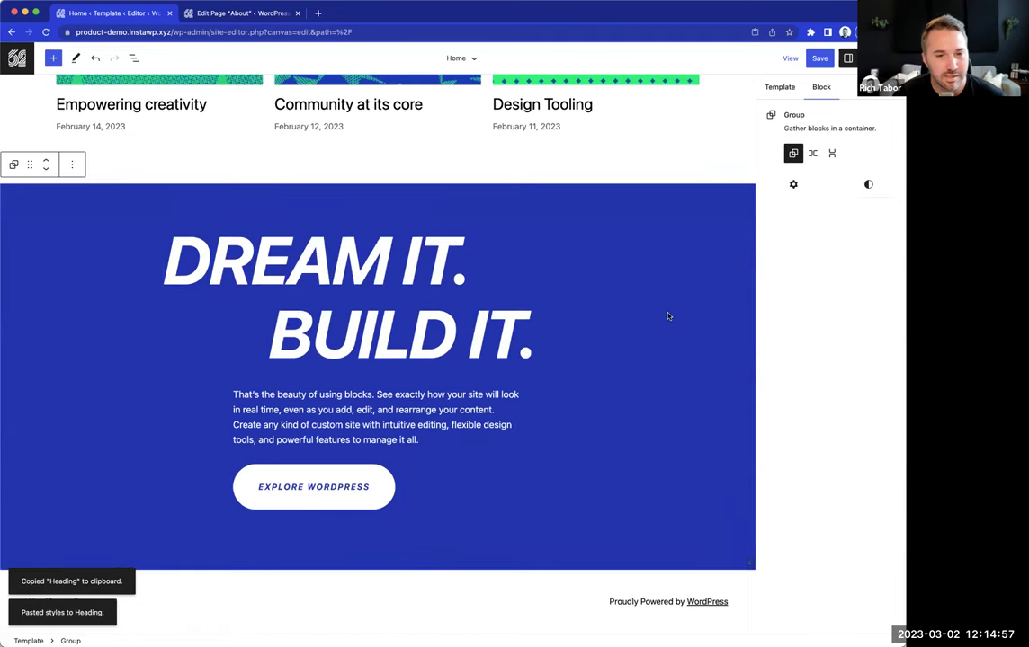
- Compare the headings and buttons in the Home template's hero and Dream it sections, ending with the hero's Explore WordPress button selected
{"action": "scroll", "coordinate": [694, 311], "scroll_direction": "up", "scroll_amount": 1}
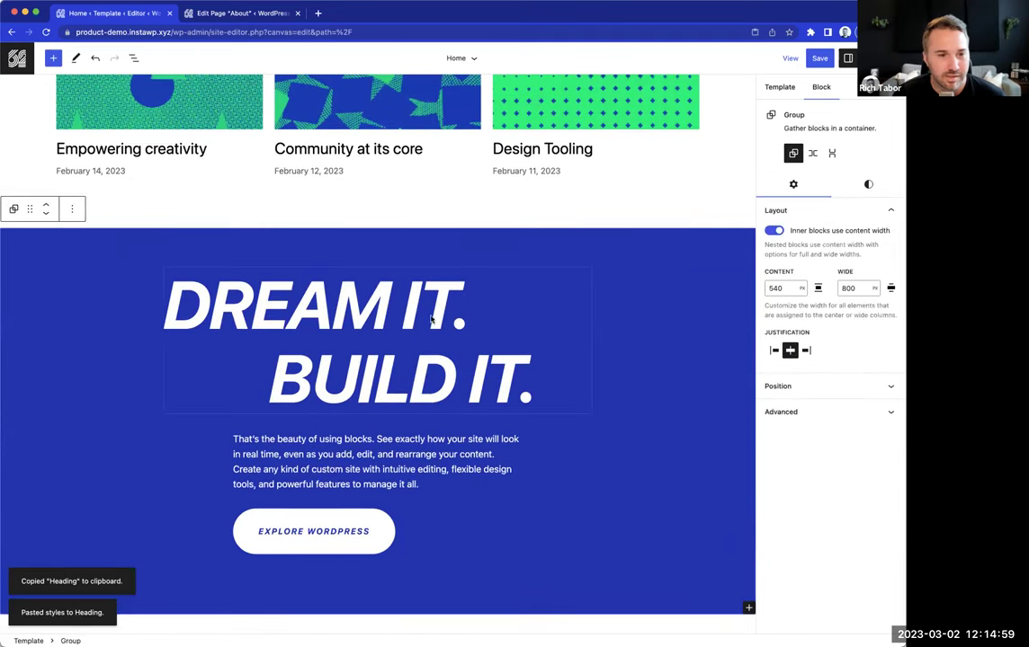
{"action": "scroll", "coordinate": [522, 269], "scroll_direction": "up", "scroll_amount": 10}
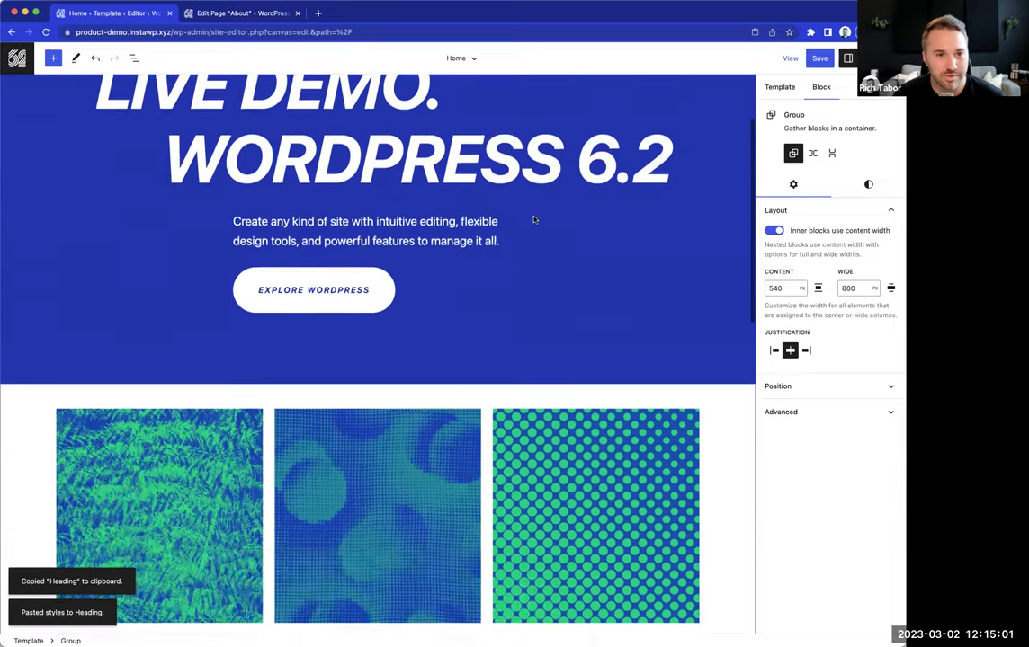
{"action": "scroll", "coordinate": [537, 265], "scroll_direction": "down", "scroll_amount": 3}
{"action": "scroll", "coordinate": [538, 265], "scroll_direction": "down", "scroll_amount": 10}
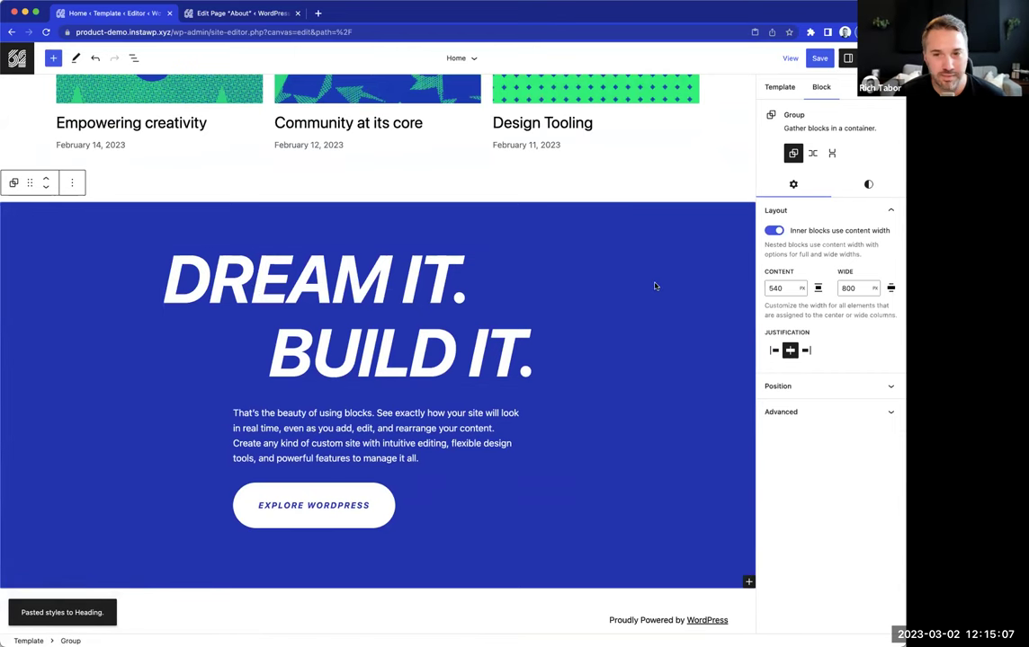
{"action": "scroll", "coordinate": [655, 286], "scroll_direction": "up", "scroll_amount": 5}
{"action": "scroll", "coordinate": [654, 286], "scroll_direction": "up", "scroll_amount": 6}
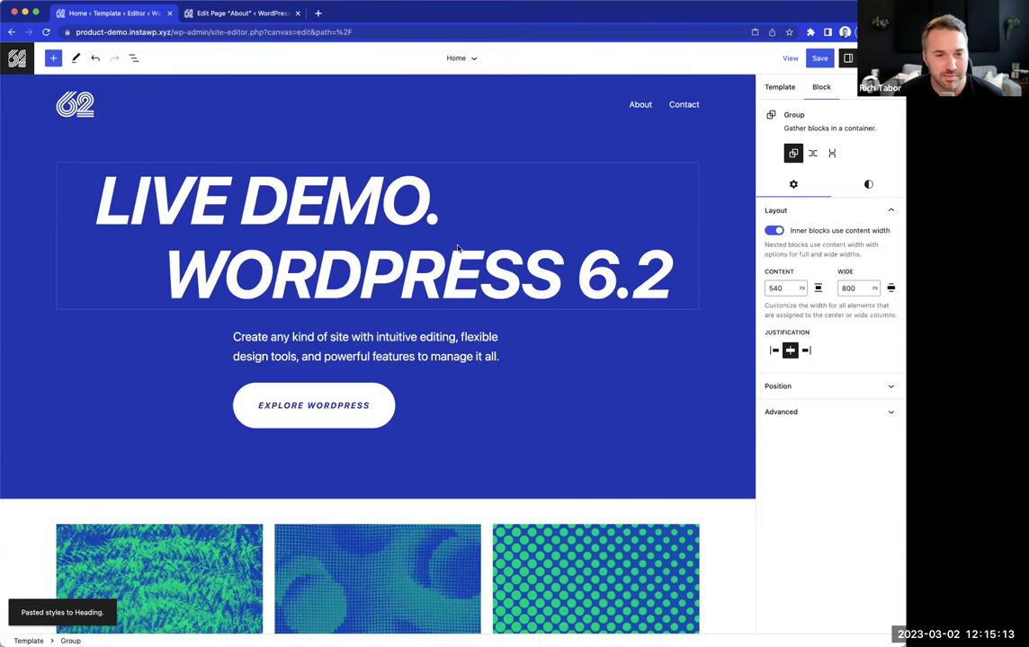
{"action": "scroll", "coordinate": [630, 246], "scroll_direction": "down", "scroll_amount": 2}
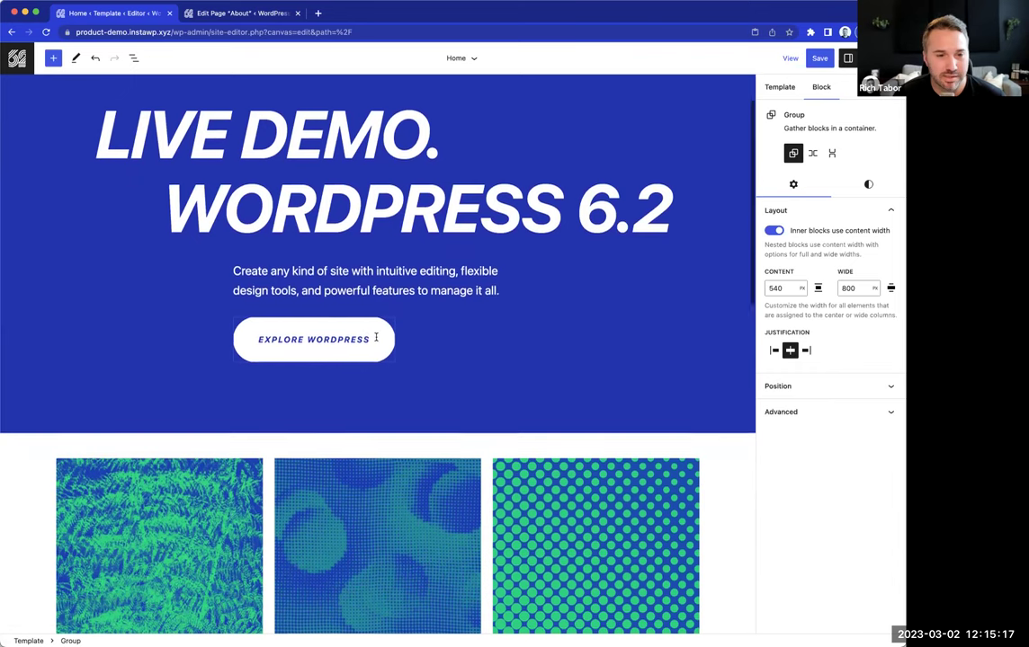
{"action": "scroll", "coordinate": [400, 331], "scroll_direction": "down", "scroll_amount": 1}
{"action": "scroll", "coordinate": [427, 323], "scroll_direction": "down", "scroll_amount": 3}
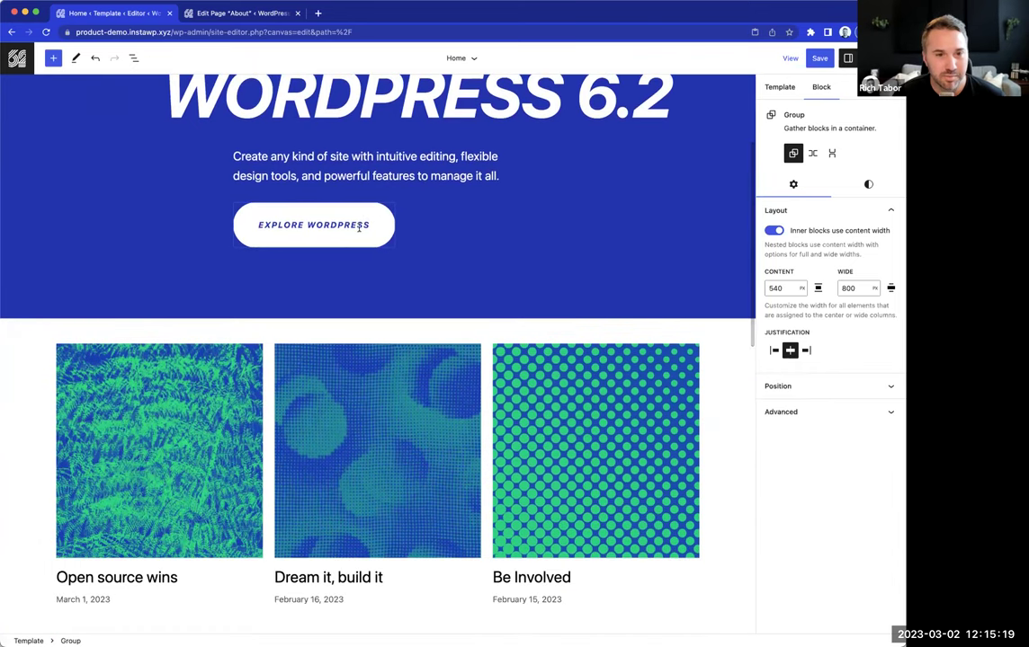
{"action": "left_click", "coordinate": [369, 236]}
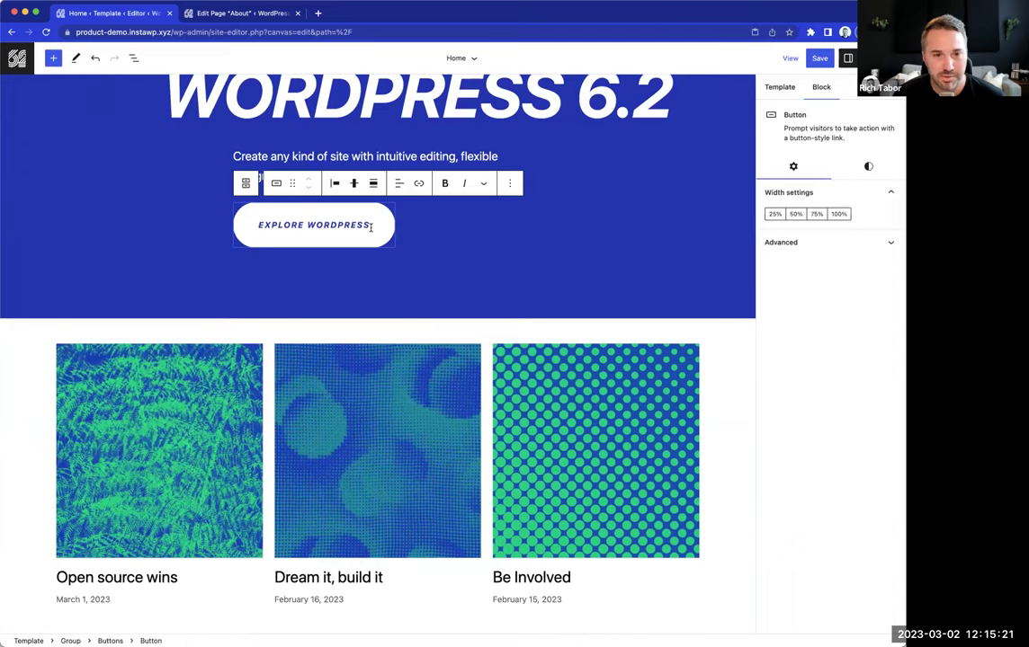
- Hide the block settings, show the Home template's block list, expand the first Group and select the Header, Home template part inside it
{"action": "scroll", "coordinate": [670, 288], "scroll_direction": "down", "scroll_amount": 20}
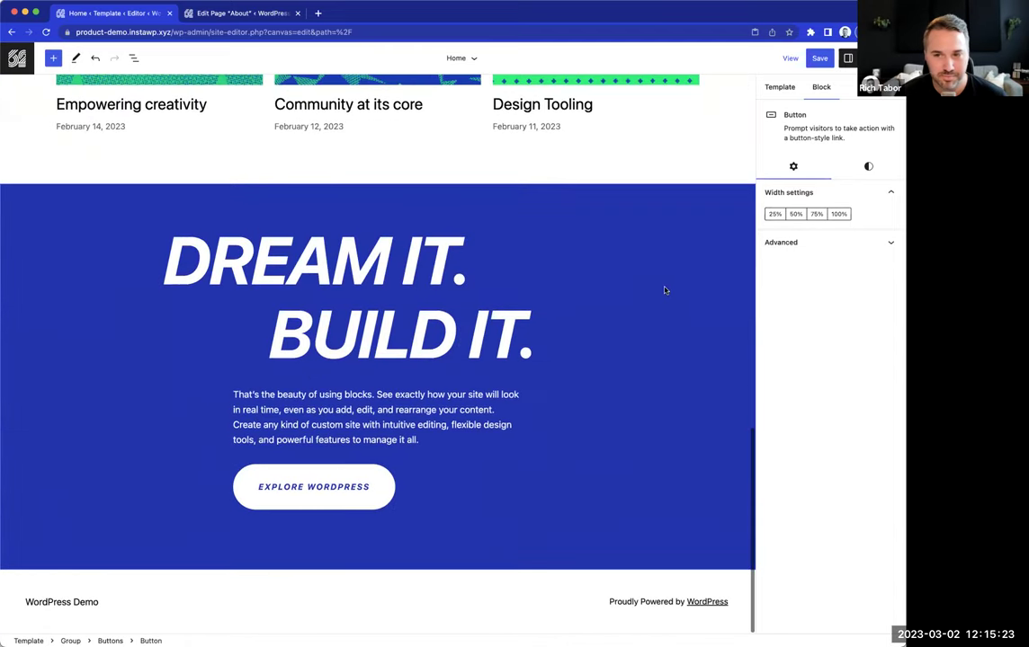
{"action": "scroll", "coordinate": [668, 286], "scroll_direction": "up", "scroll_amount": 20}
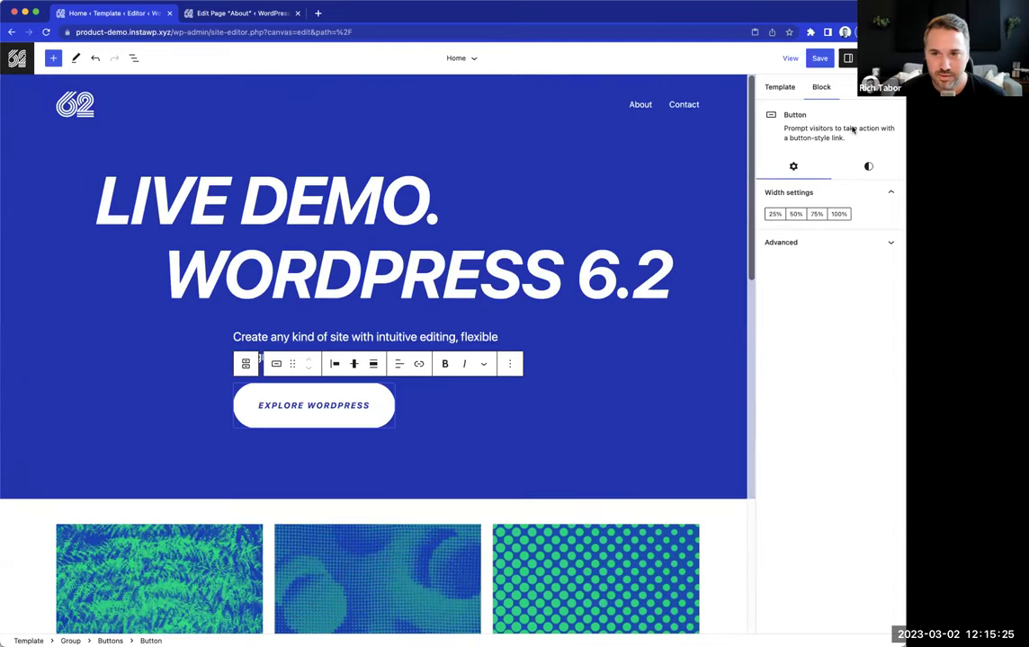
{"action": "key", "text": "ctrl+shift+comma"}
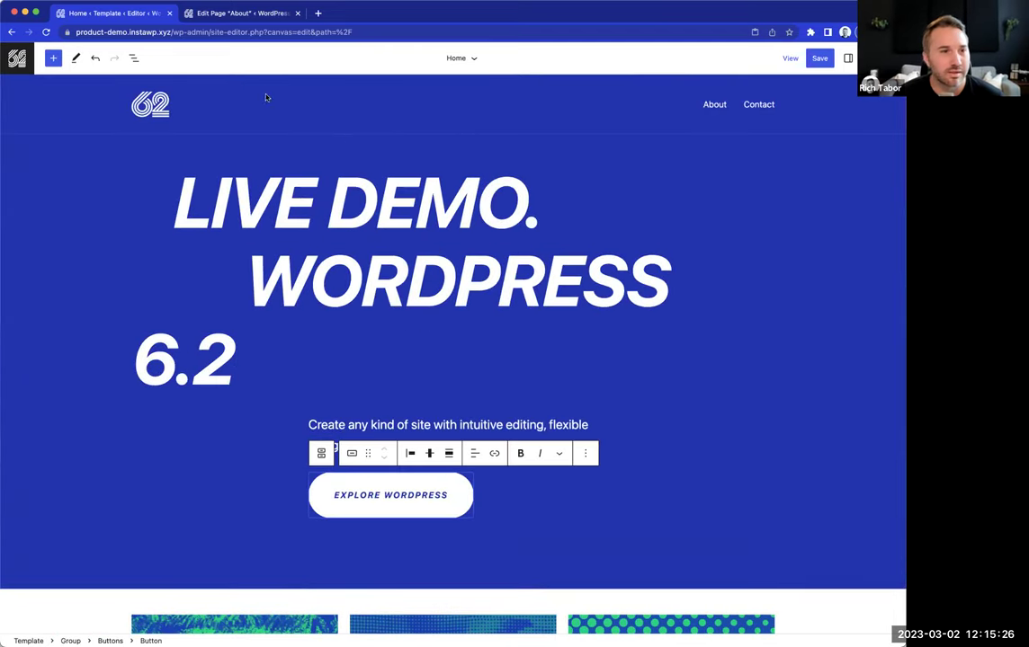
{"action": "left_click", "coordinate": [134, 59]}
{"action": "left_click", "coordinate": [11, 133]}
{"action": "left_click", "coordinate": [37, 115]}
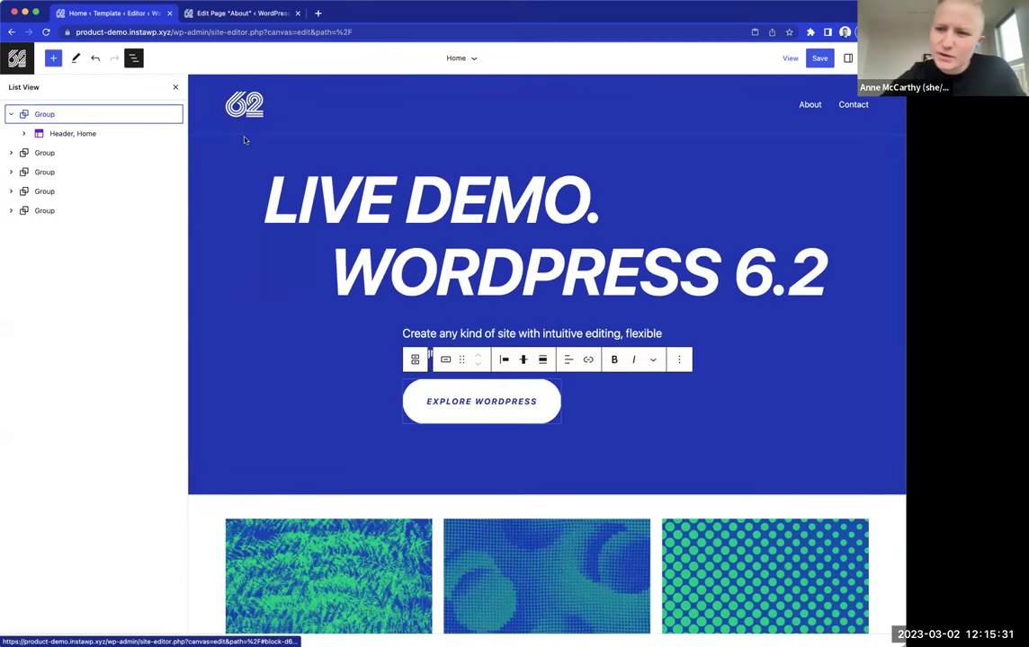
{"action": "left_click", "coordinate": [876, 309]}
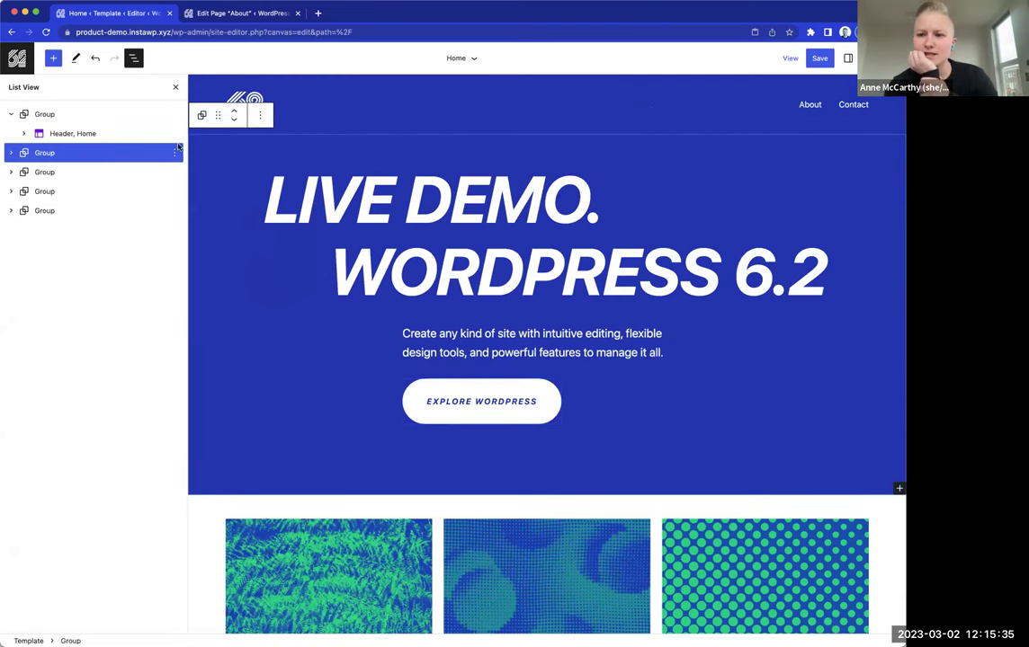
{"action": "left_click", "coordinate": [77, 133]}
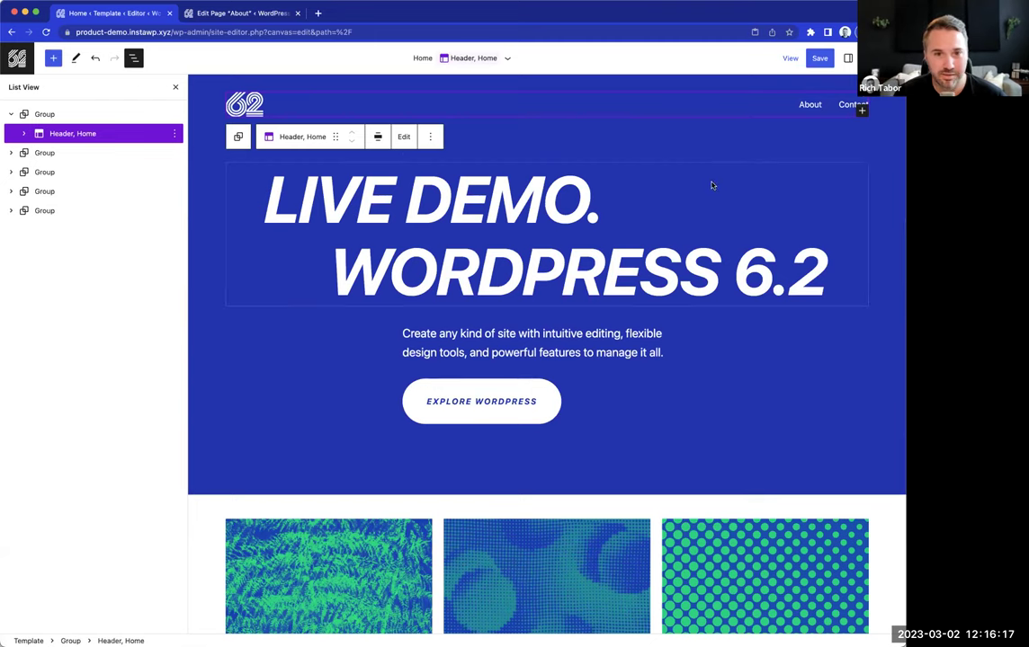
- Set the position of the Group that wraps the Header, Home template part to Sticky
{"action": "scroll", "coordinate": [719, 187], "scroll_direction": "down", "scroll_amount": 10}
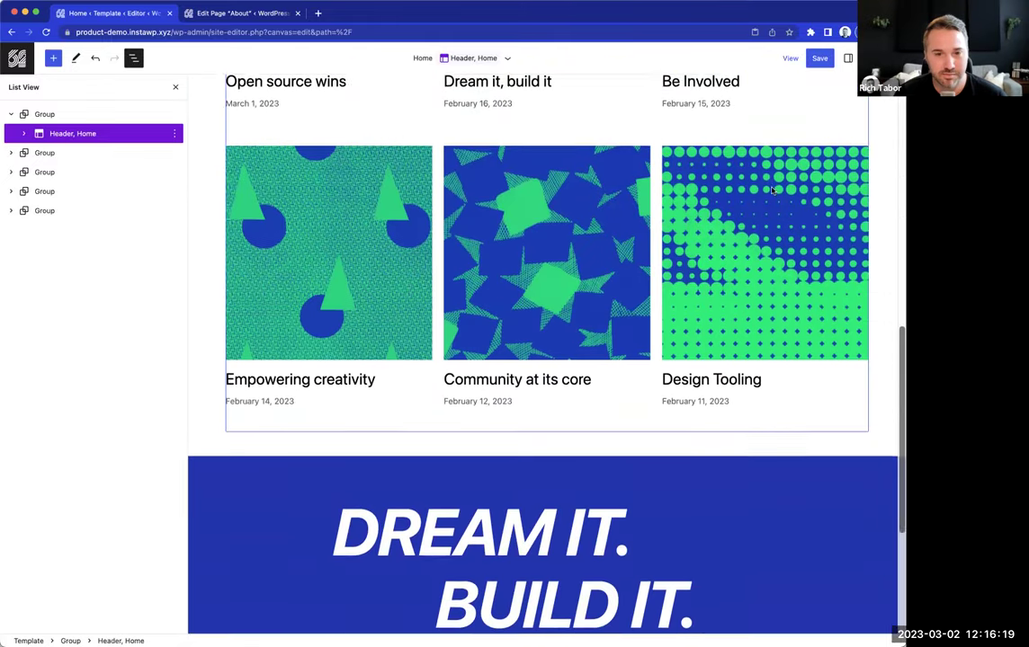
{"action": "scroll", "coordinate": [771, 190], "scroll_direction": "up", "scroll_amount": 10}
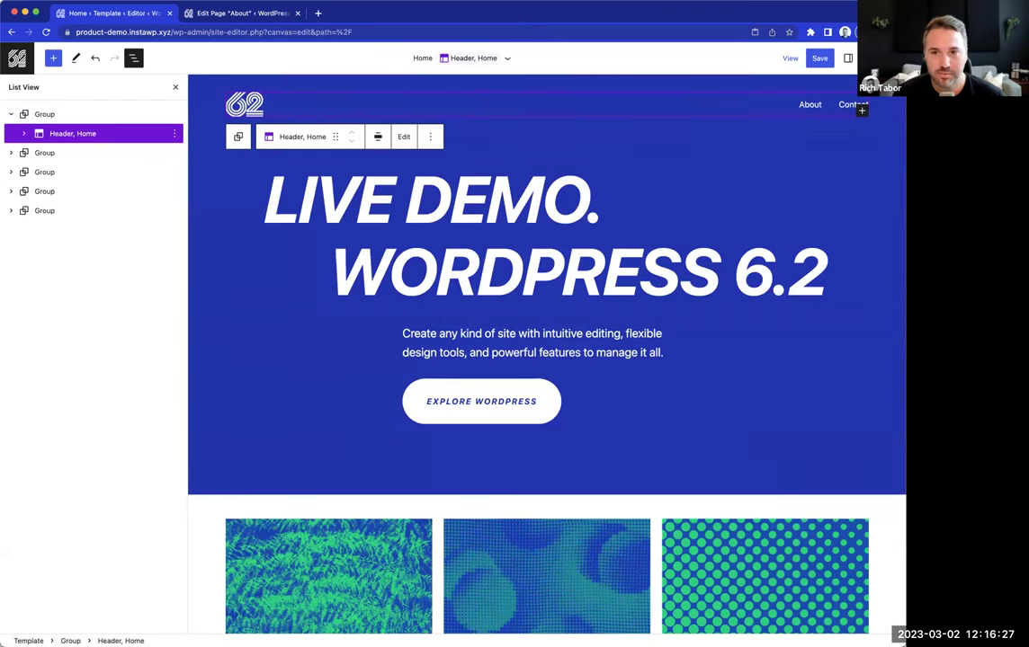
{"action": "left_click", "coordinate": [44, 113]}
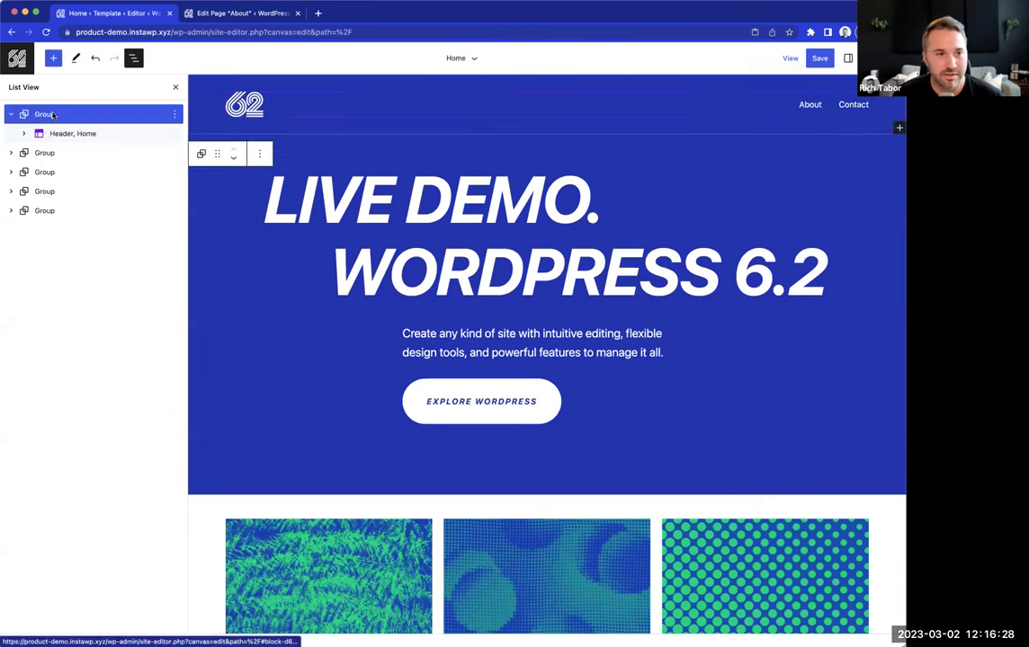
{"action": "left_click", "coordinate": [847, 59]}
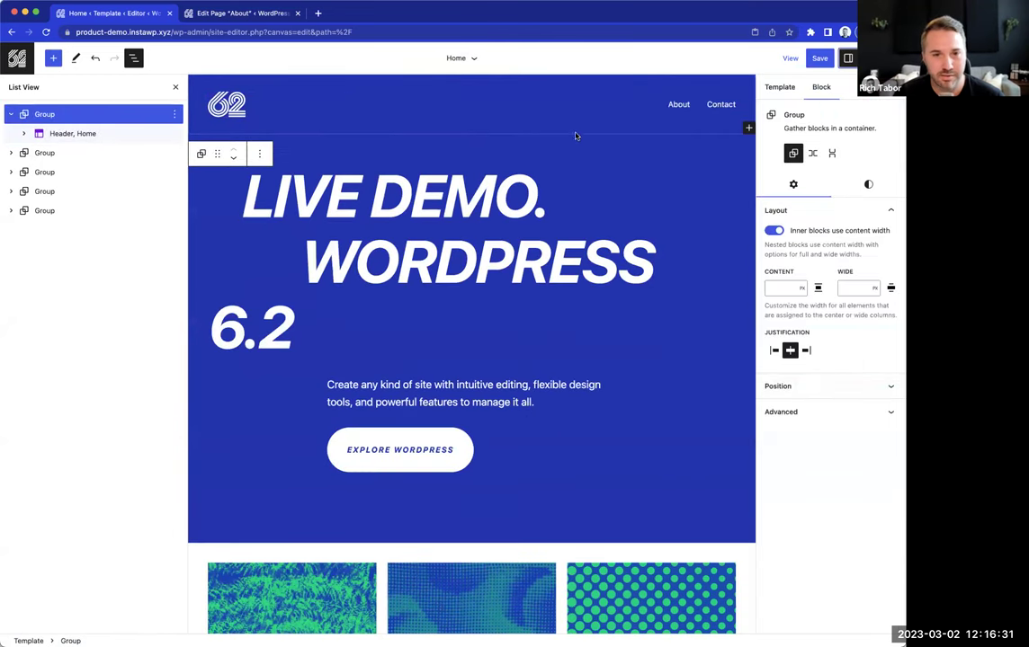
{"action": "scroll", "coordinate": [580, 149], "scroll_direction": "down", "scroll_amount": 3}
{"action": "scroll", "coordinate": [620, 112], "scroll_direction": "up", "scroll_amount": 3}
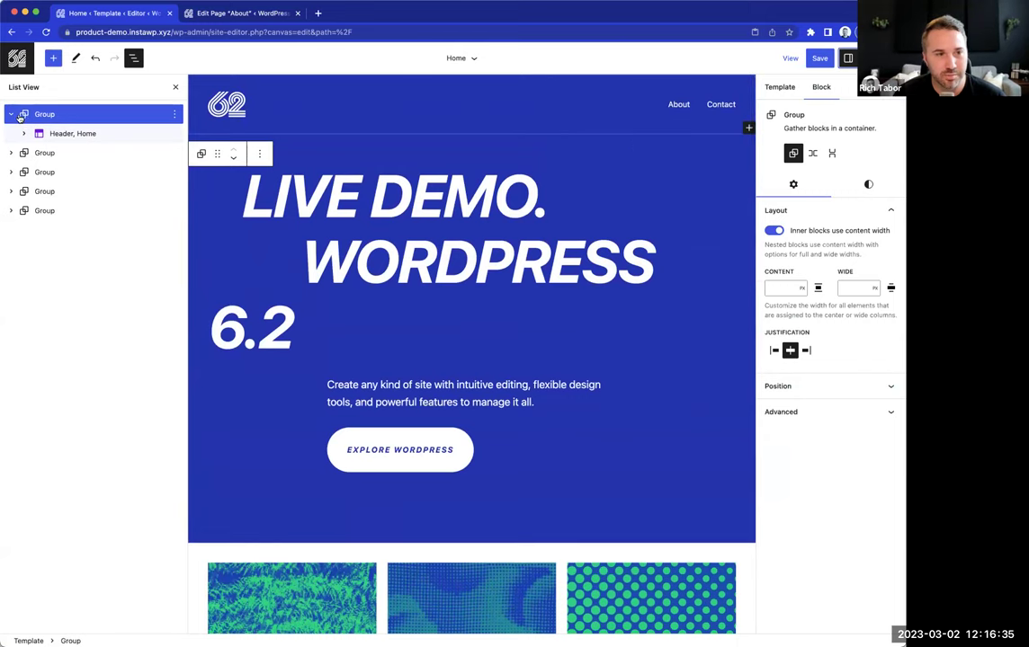
{"action": "left_click", "coordinate": [815, 388]}
{"action": "left_click", "coordinate": [808, 414]}
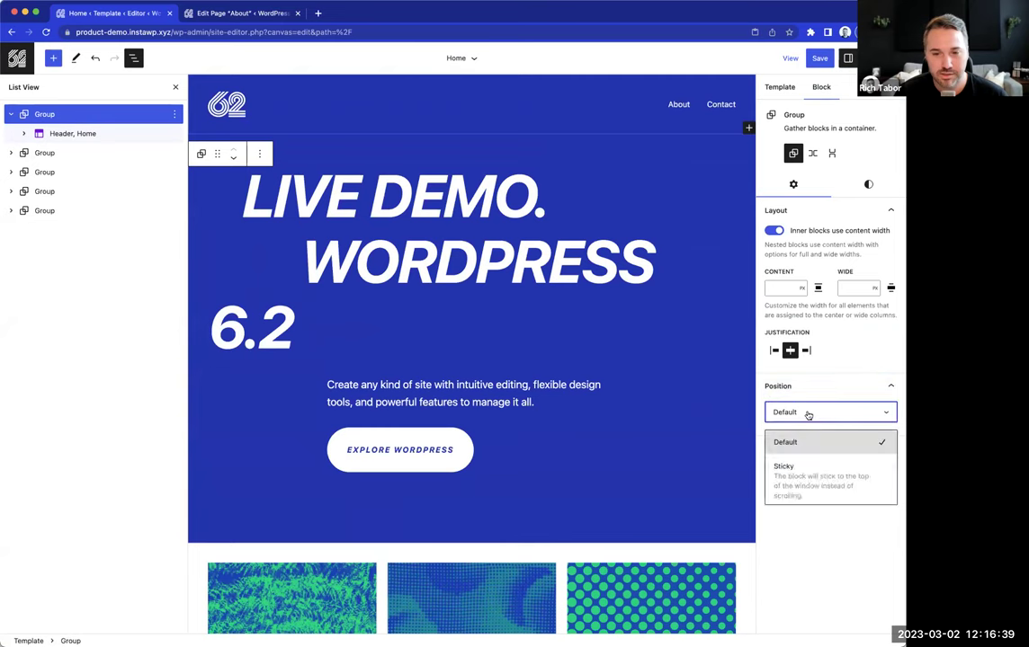
{"action": "left_click", "coordinate": [818, 480]}
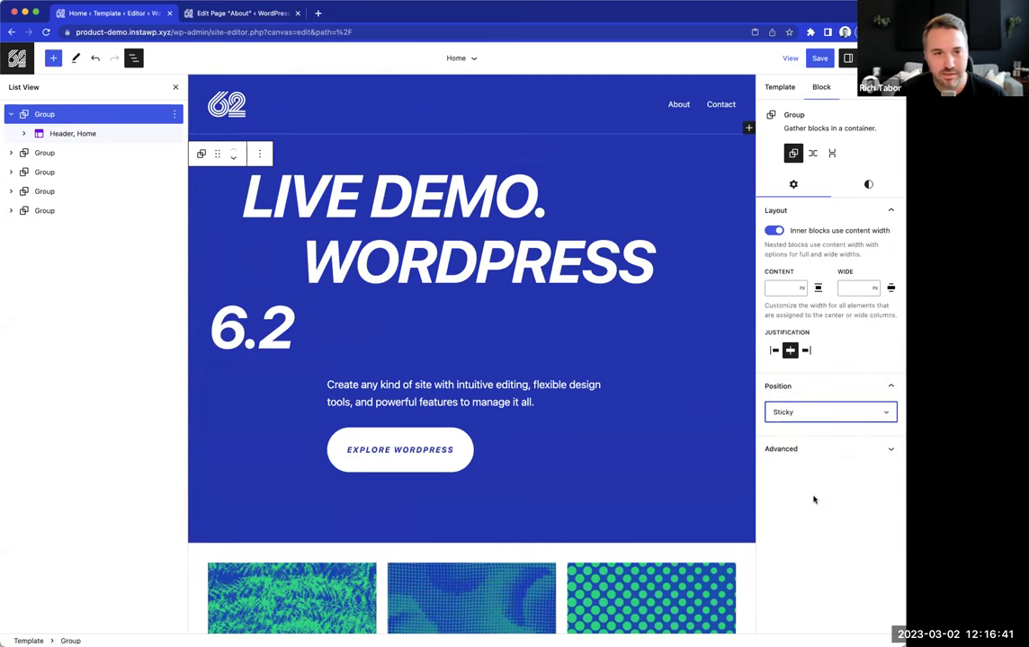
- Examine how the header Group behaves while moving through the Home template's hero, post grid and Dream it section
{"action": "scroll", "coordinate": [563, 303], "scroll_direction": "down", "scroll_amount": 10}
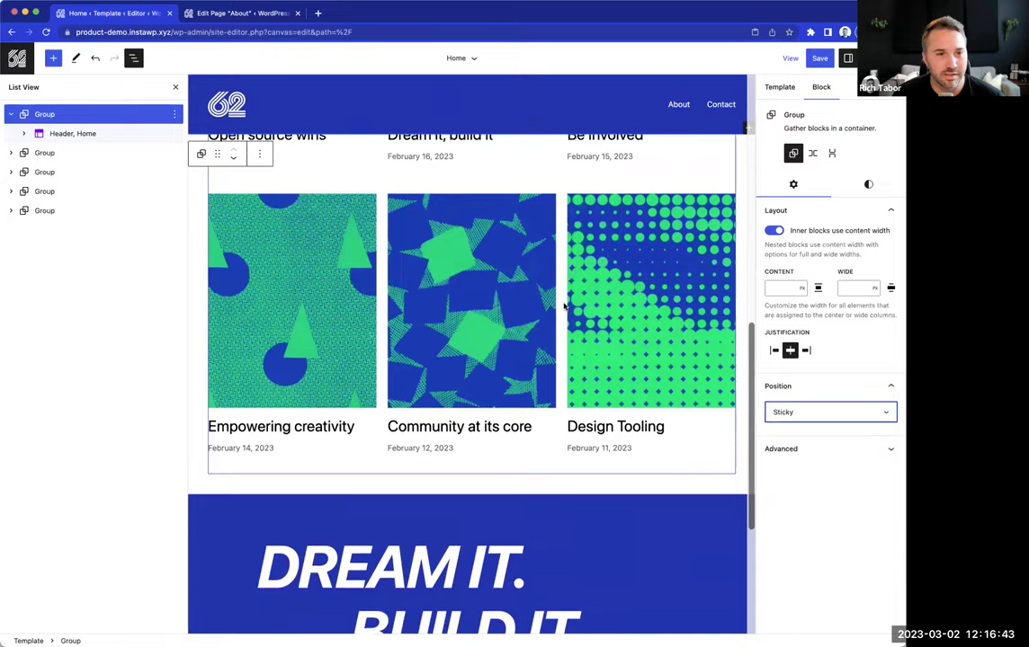
{"action": "scroll", "coordinate": [564, 307], "scroll_direction": "up", "scroll_amount": 5}
{"action": "scroll", "coordinate": [564, 307], "scroll_direction": "down", "scroll_amount": 2}
{"action": "scroll", "coordinate": [563, 307], "scroll_direction": "up", "scroll_amount": 1}
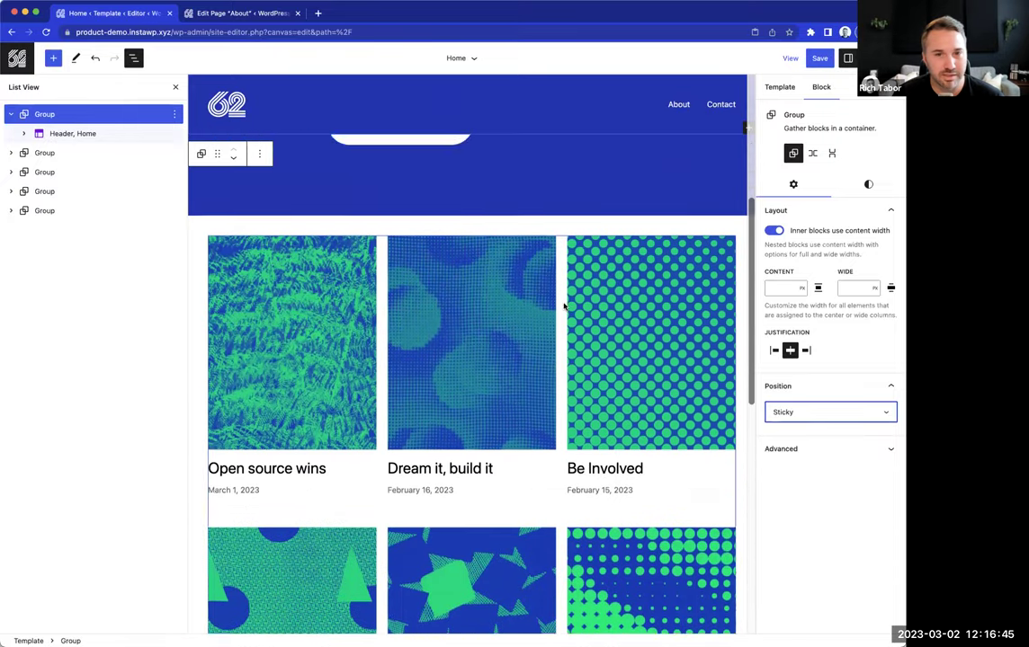
{"action": "scroll", "coordinate": [576, 192], "scroll_direction": "up", "scroll_amount": 4}
{"action": "scroll", "coordinate": [576, 192], "scroll_direction": "down", "scroll_amount": 6}
{"action": "scroll", "coordinate": [575, 194], "scroll_direction": "up", "scroll_amount": 4}
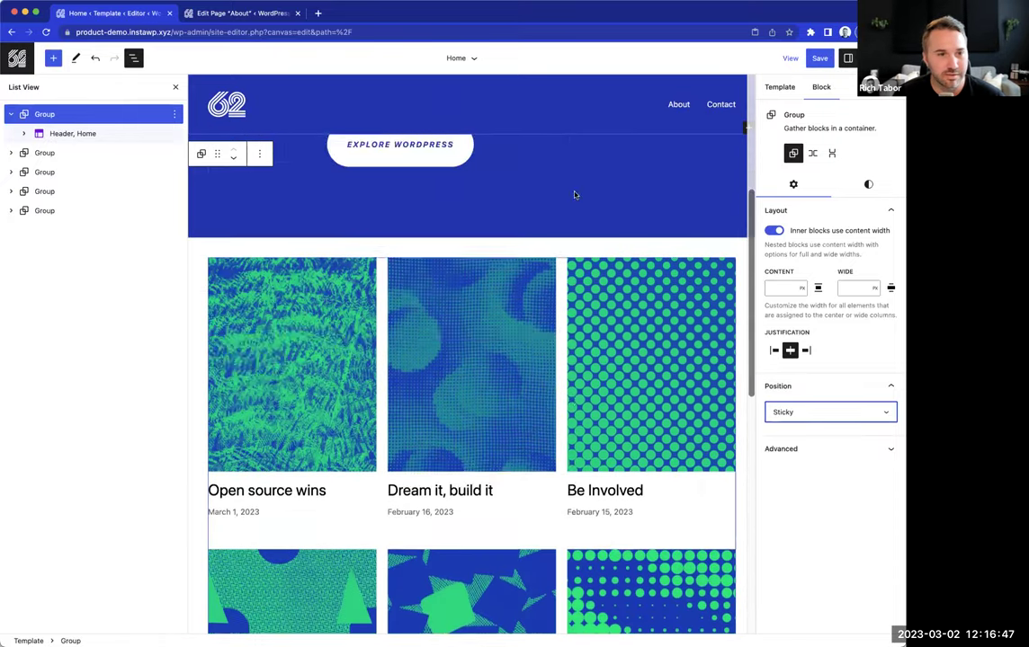
{"action": "scroll", "coordinate": [580, 193], "scroll_direction": "up", "scroll_amount": 3}
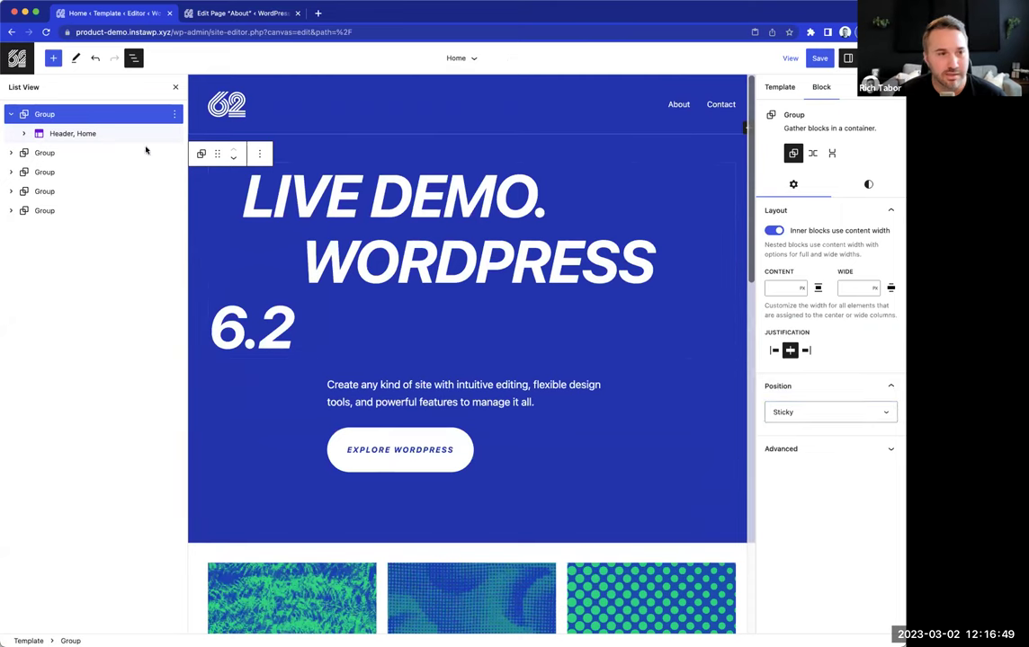
{"action": "left_click", "coordinate": [46, 118]}
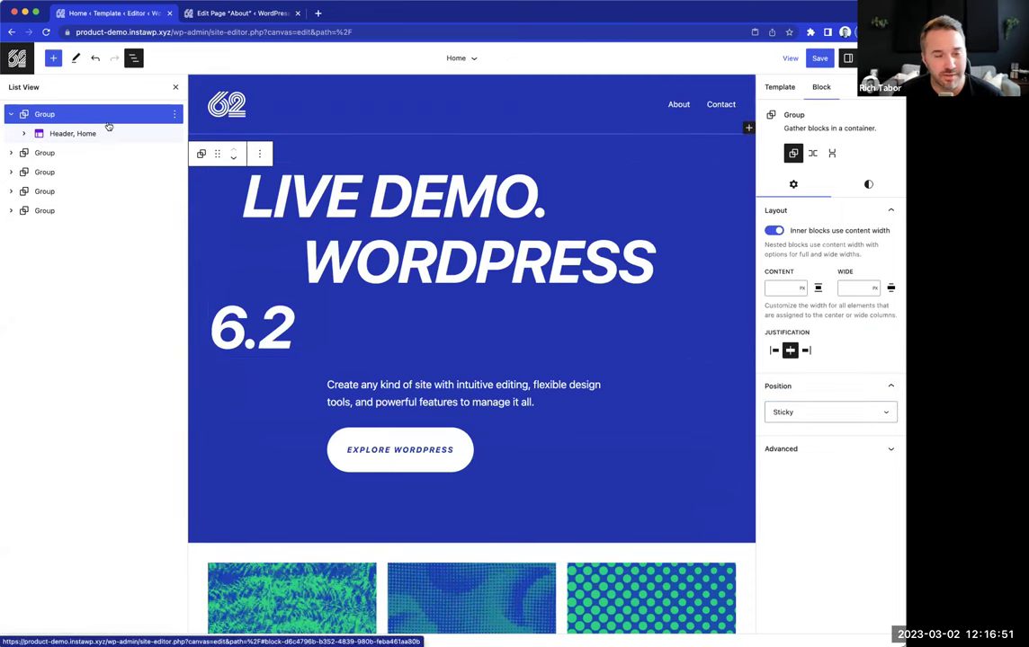
{"action": "scroll", "coordinate": [549, 195], "scroll_direction": "down", "scroll_amount": 5}
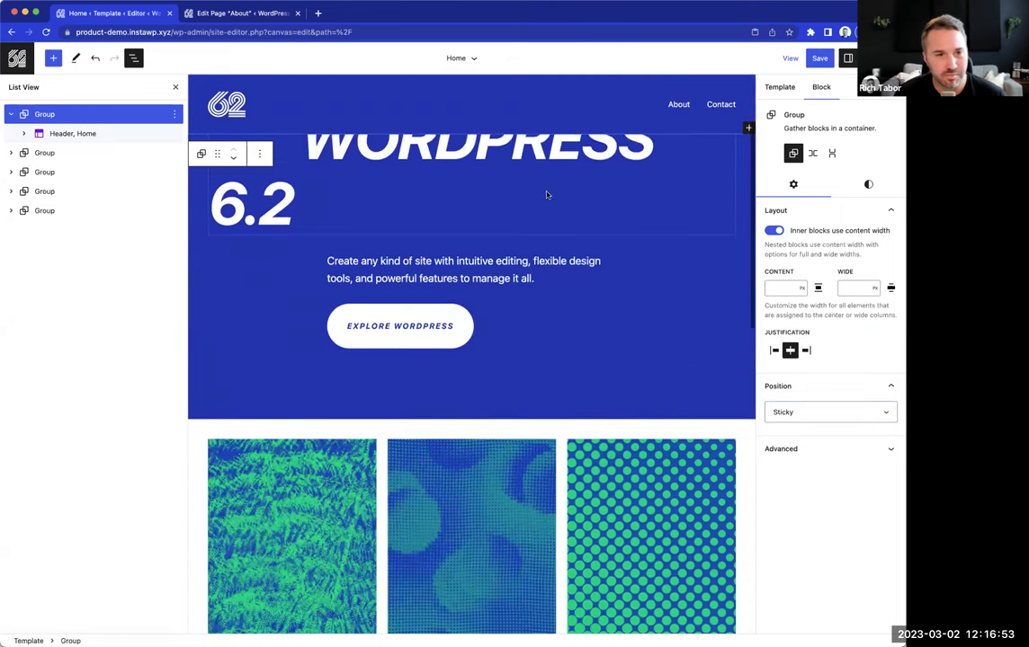
{"action": "scroll", "coordinate": [545, 194], "scroll_direction": "down", "scroll_amount": 1}
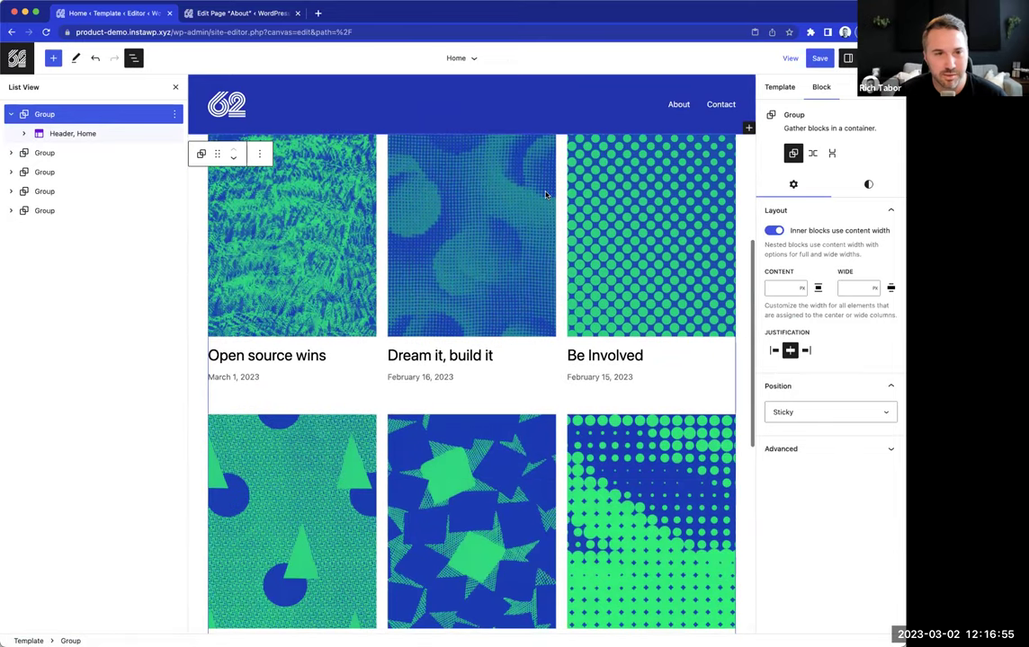
{"action": "scroll", "coordinate": [545, 194], "scroll_direction": "down", "scroll_amount": 2}
{"action": "scroll", "coordinate": [544, 195], "scroll_direction": "up", "scroll_amount": 3}
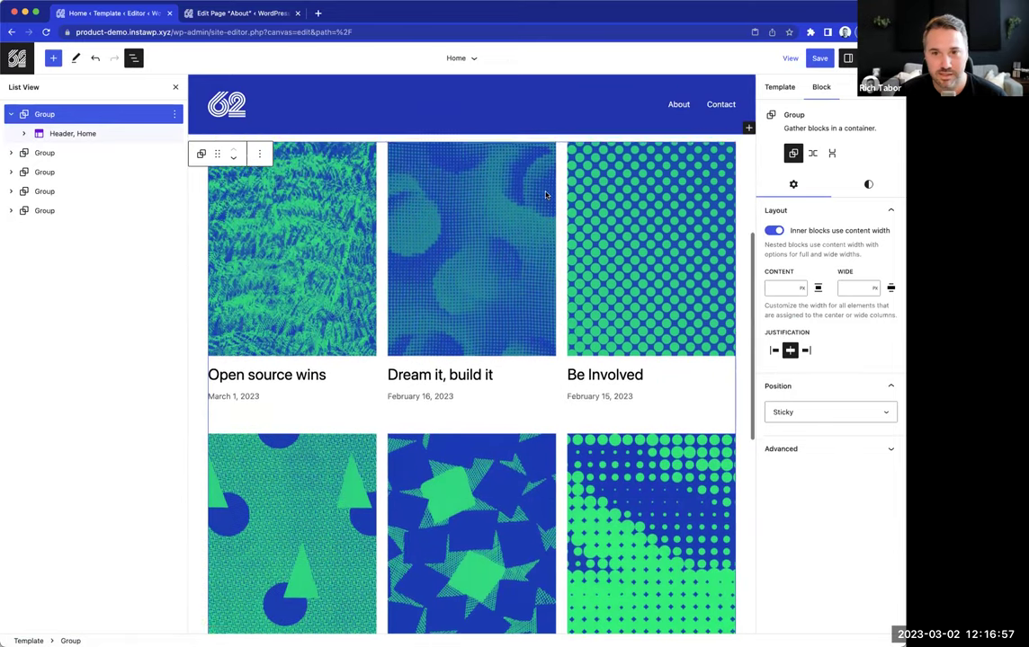
{"action": "scroll", "coordinate": [545, 194], "scroll_direction": "up", "scroll_amount": 3}
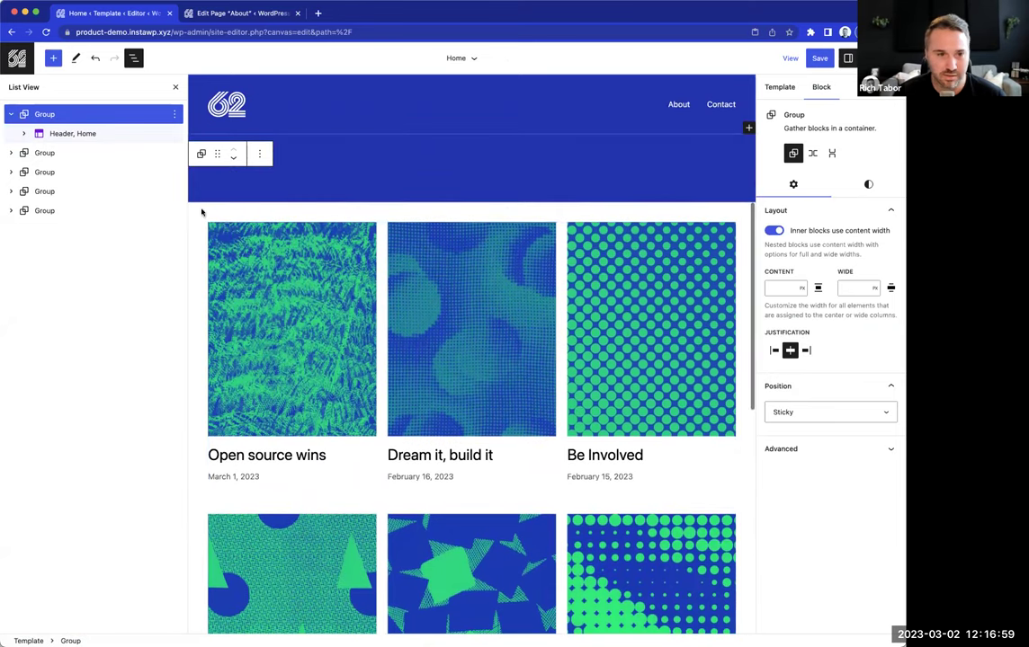
{"action": "scroll", "coordinate": [459, 206], "scroll_direction": "up", "scroll_amount": 6}
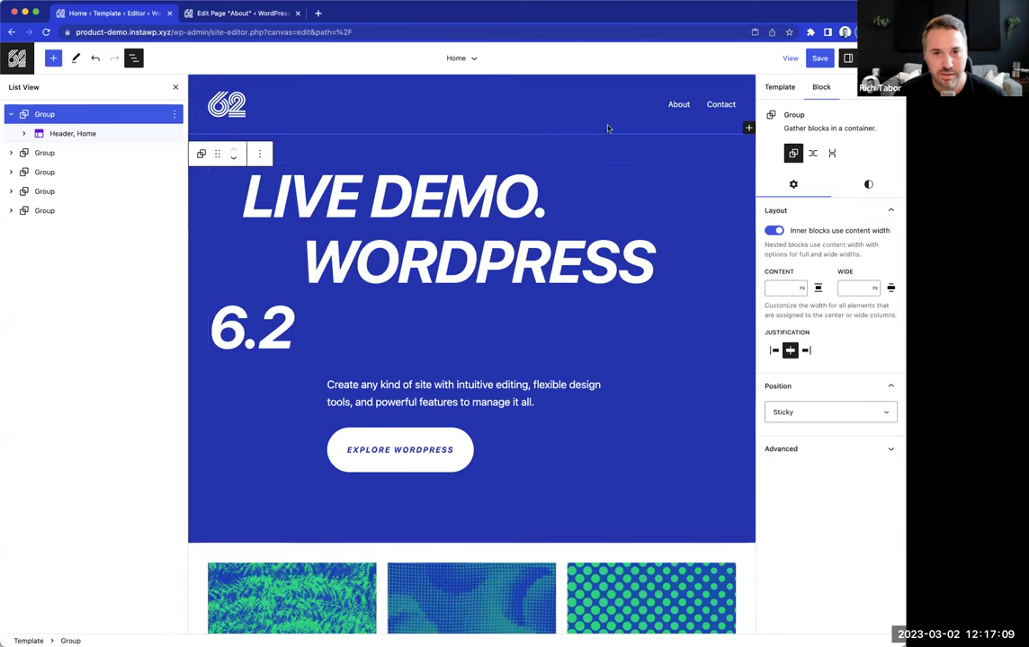
{"action": "scroll", "coordinate": [585, 243], "scroll_direction": "down", "scroll_amount": 10}
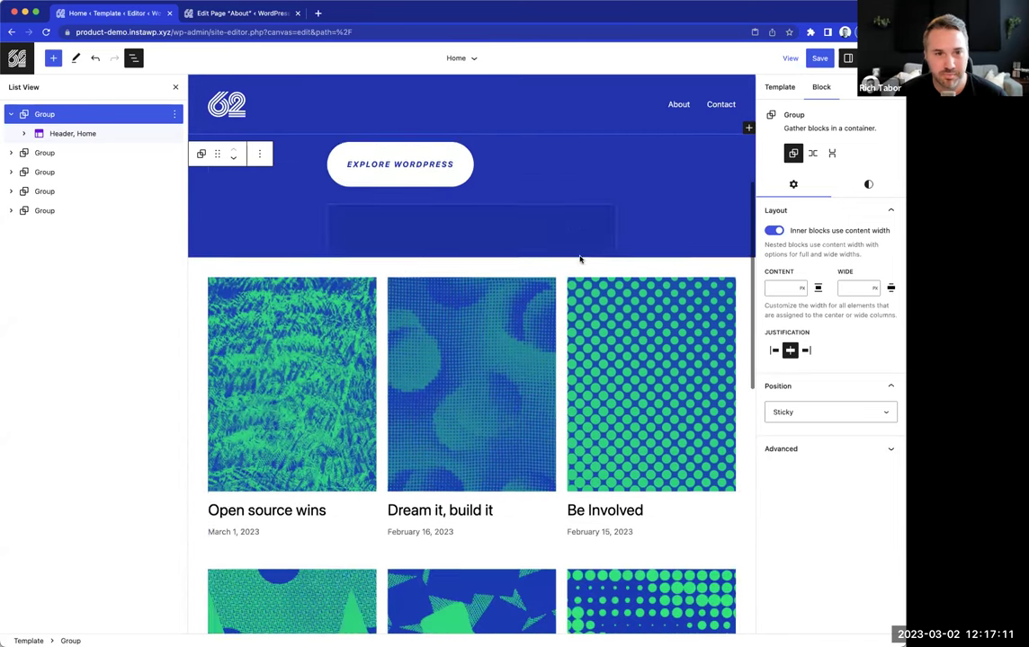
{"action": "scroll", "coordinate": [579, 219], "scroll_direction": "down", "scroll_amount": 5}
{"action": "scroll", "coordinate": [630, 234], "scroll_direction": "up", "scroll_amount": 10}
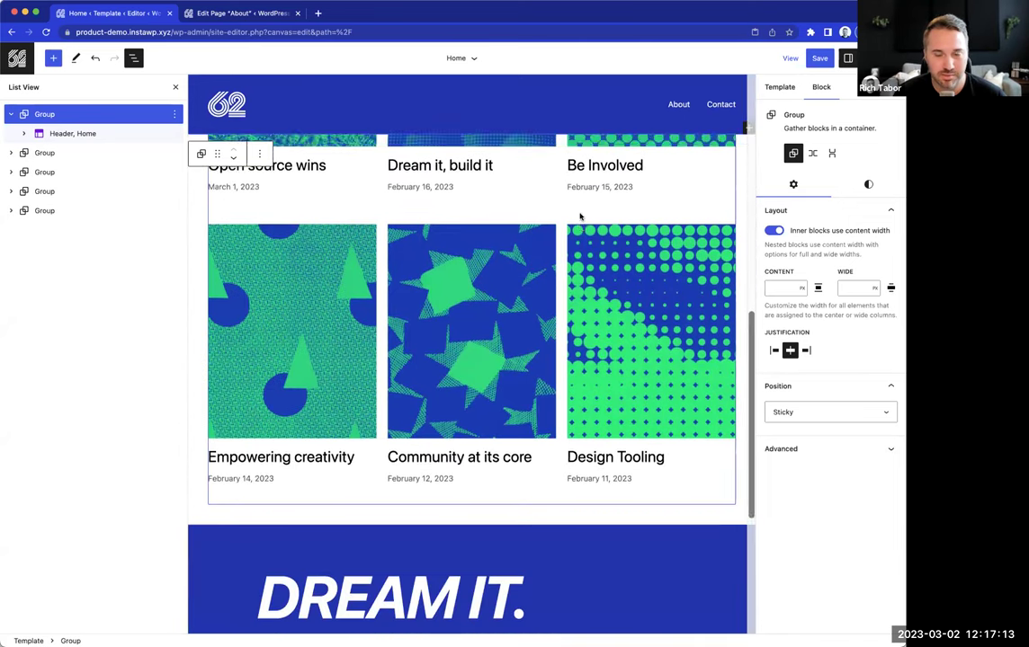
{"action": "scroll", "coordinate": [654, 251], "scroll_direction": "up", "scroll_amount": 1}
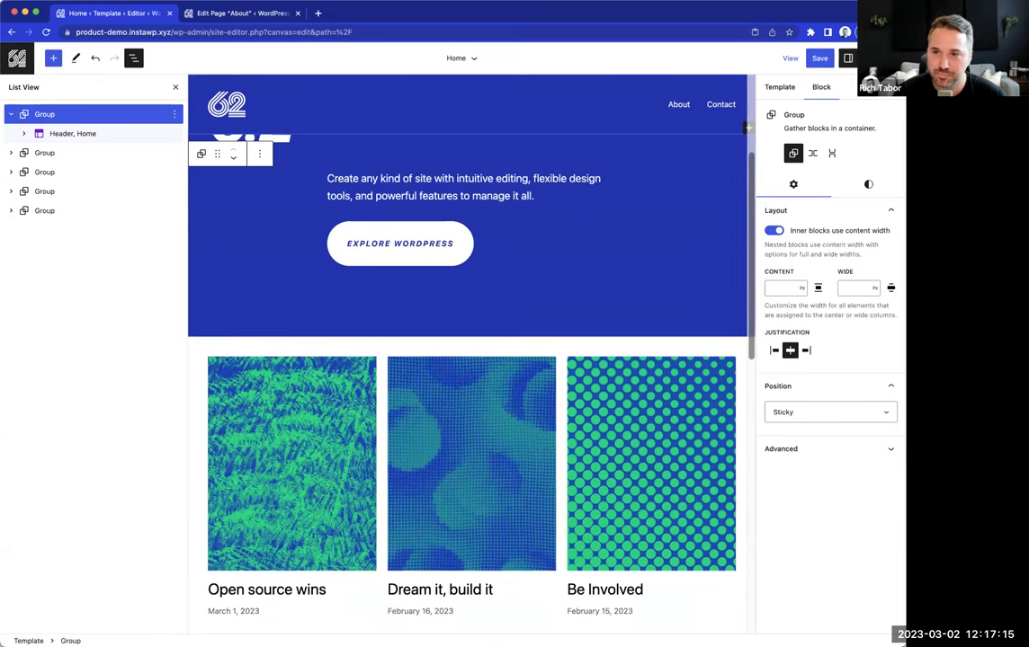
- Select the hero's Buttons block and check the header across the Home template while its Group is not selected
{"action": "left_click", "coordinate": [504, 236]}
{"action": "scroll", "coordinate": [567, 259], "scroll_direction": "down", "scroll_amount": 12}
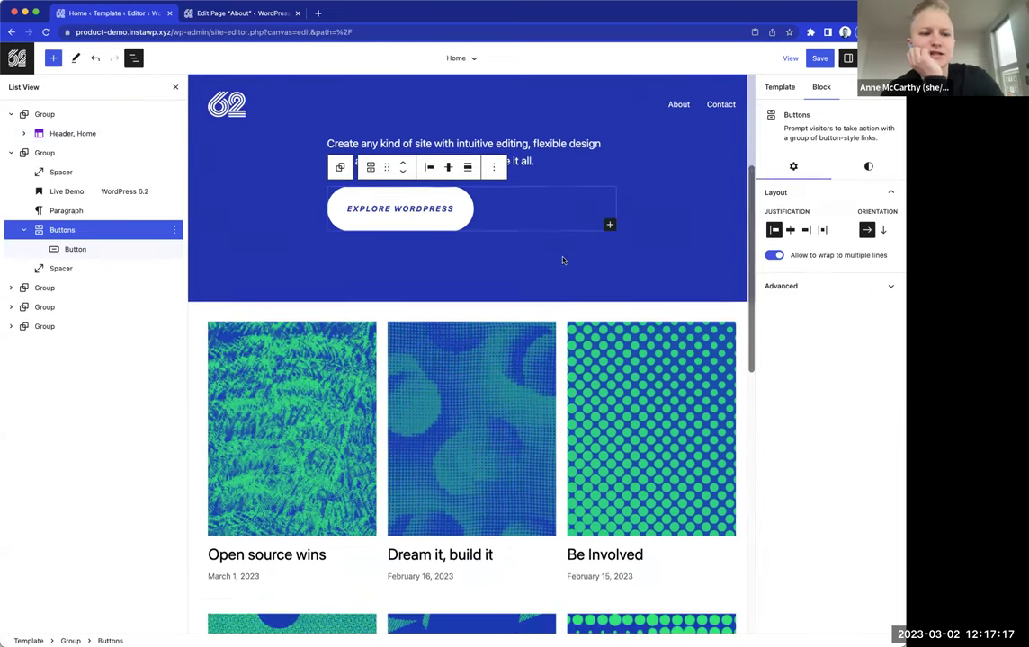
{"action": "scroll", "coordinate": [632, 280], "scroll_direction": "up", "scroll_amount": 10}
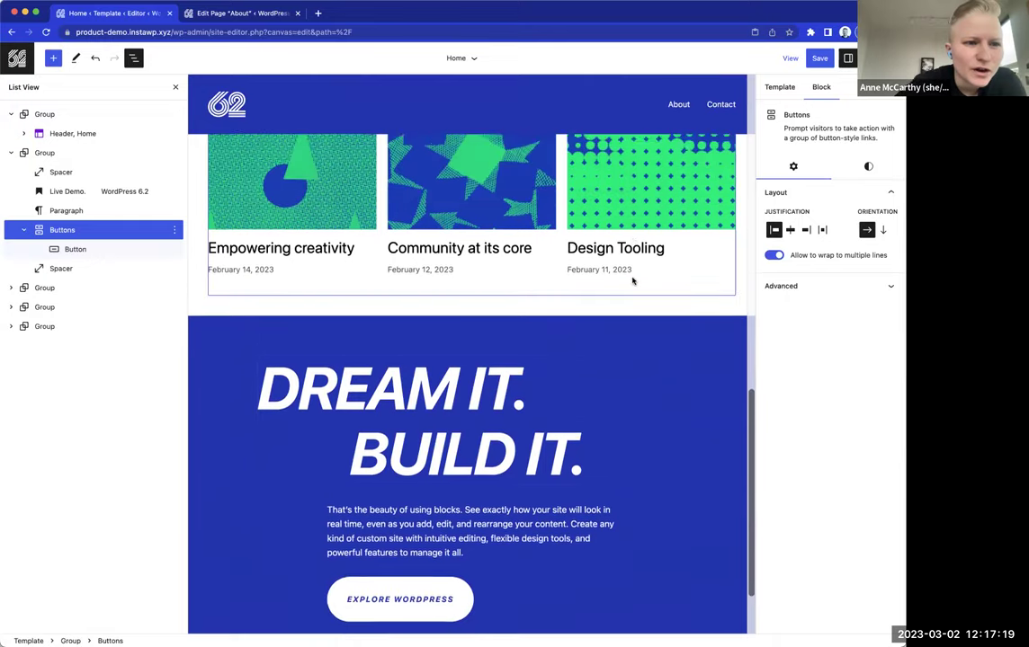
{"action": "scroll", "coordinate": [632, 280], "scroll_direction": "up", "scroll_amount": 4}
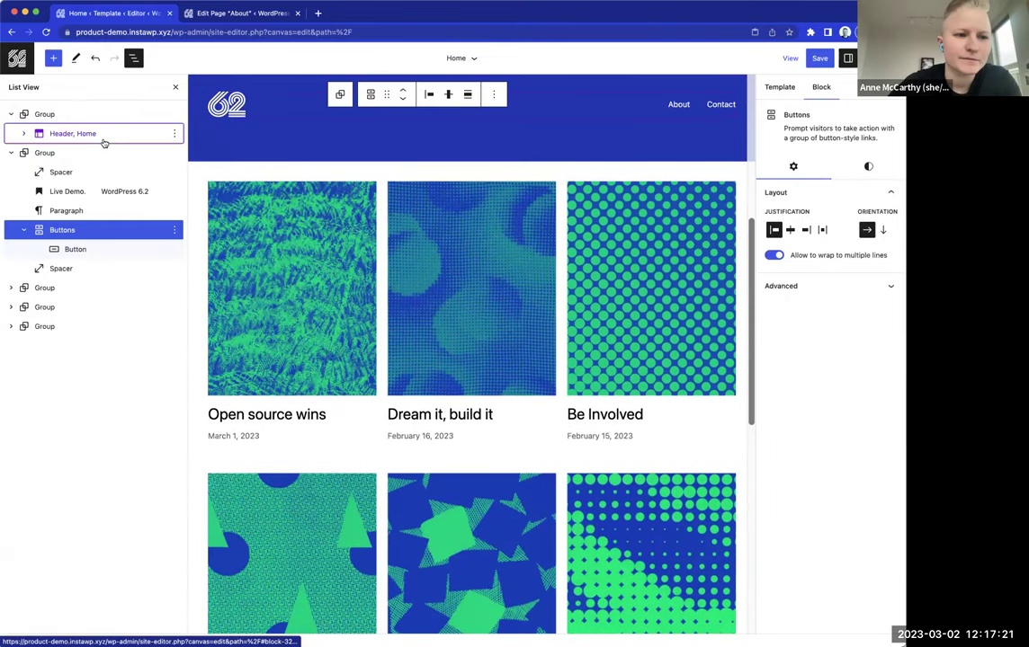
- Compare the block settings of the Header, Home template part and its parent Group, ending with the Group selected near the page's footer
{"action": "left_click", "coordinate": [55, 135]}
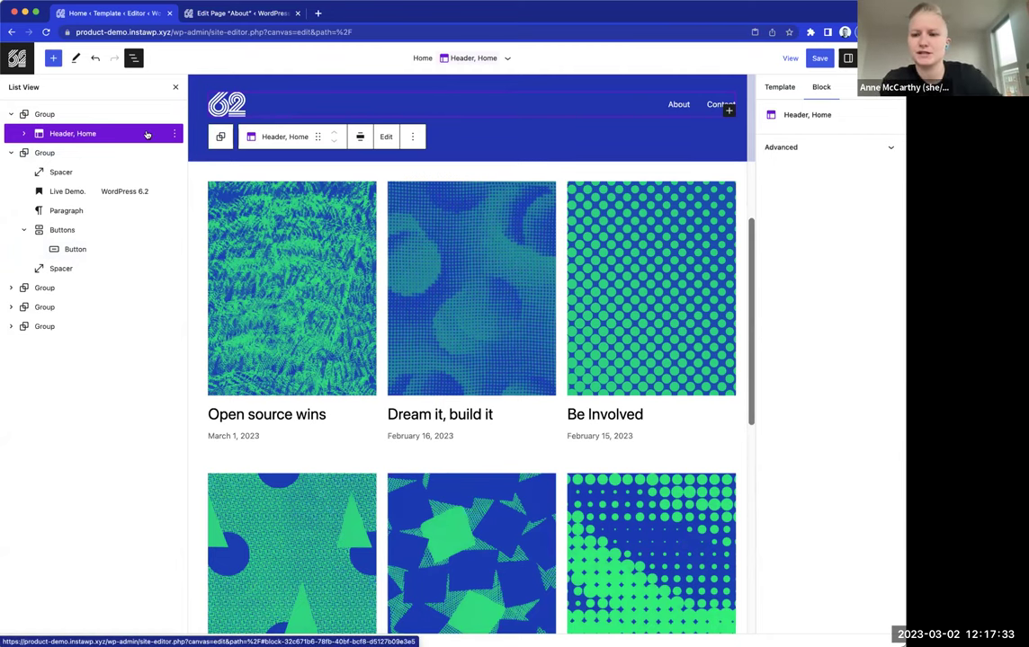
{"action": "left_click", "coordinate": [84, 114]}
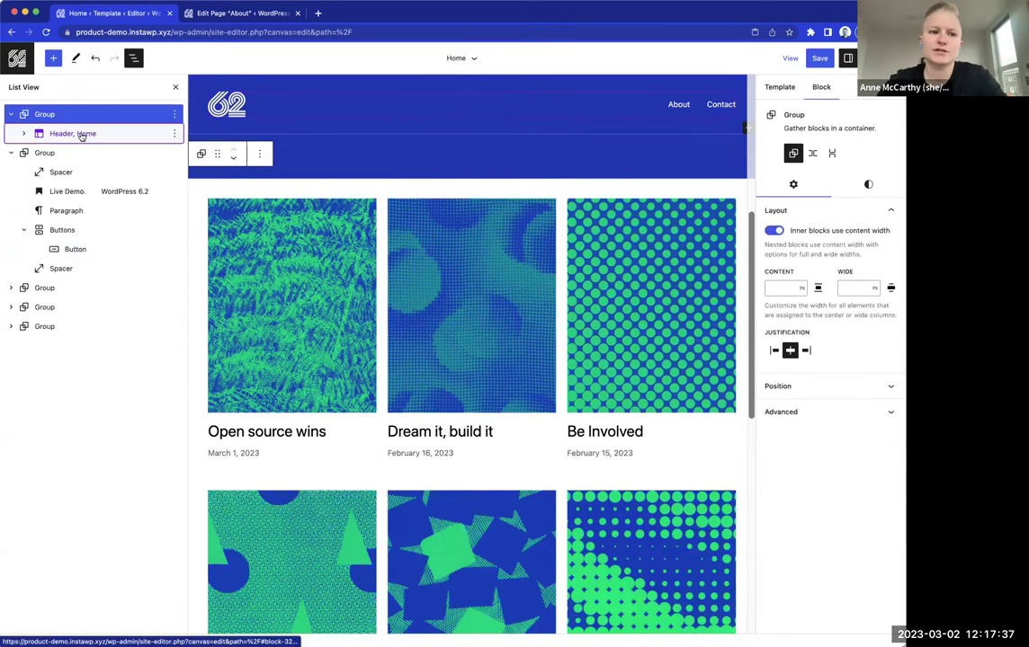
{"action": "left_click", "coordinate": [84, 133]}
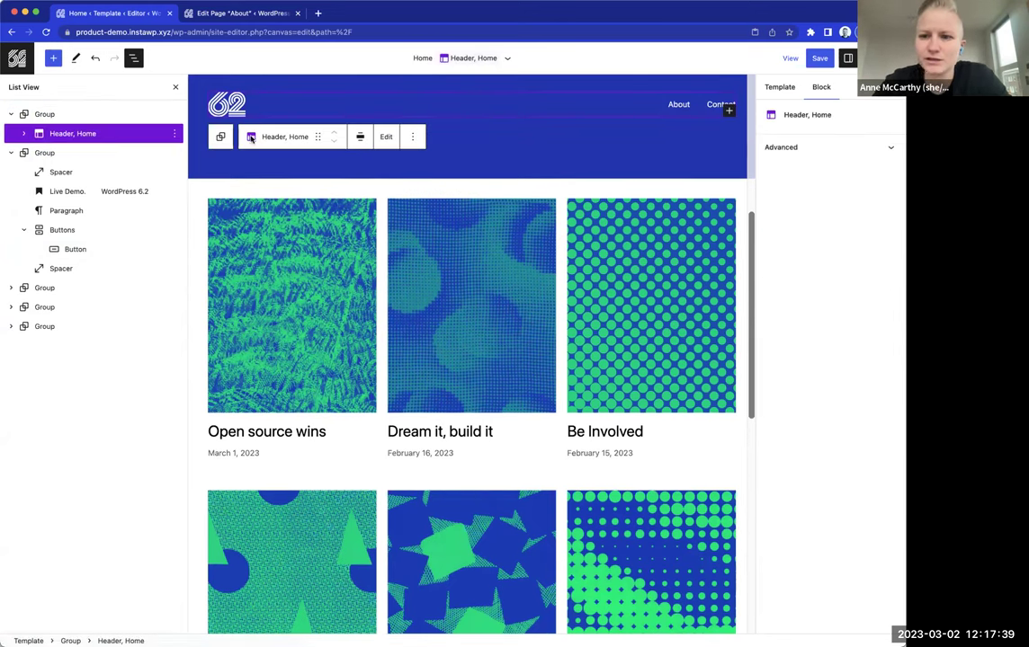
{"action": "left_click", "coordinate": [80, 117]}
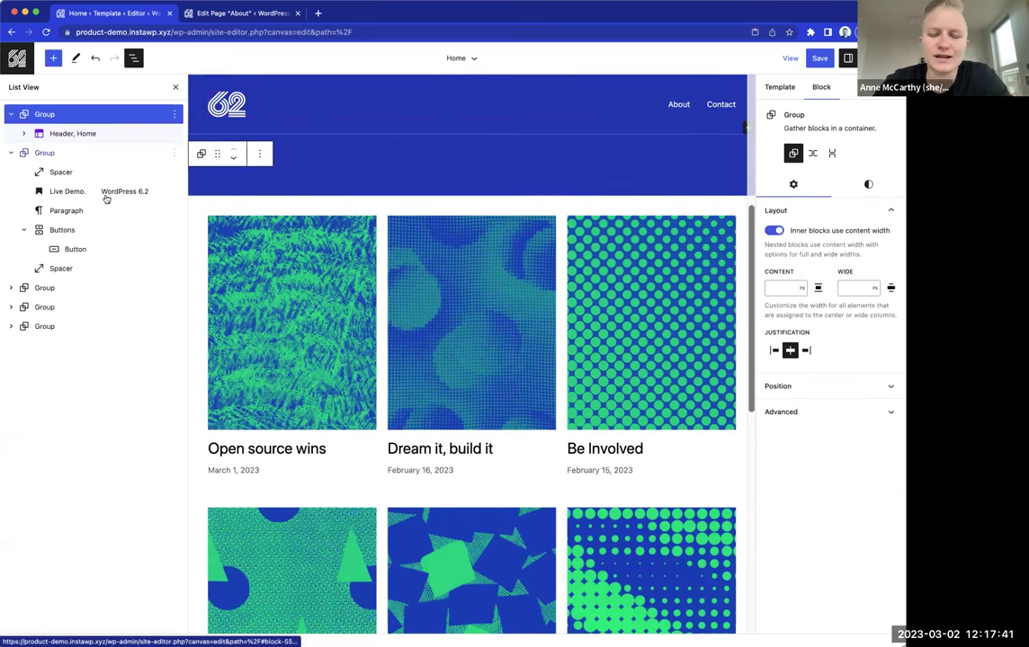
{"action": "scroll", "coordinate": [504, 269], "scroll_direction": "down", "scroll_amount": 2}
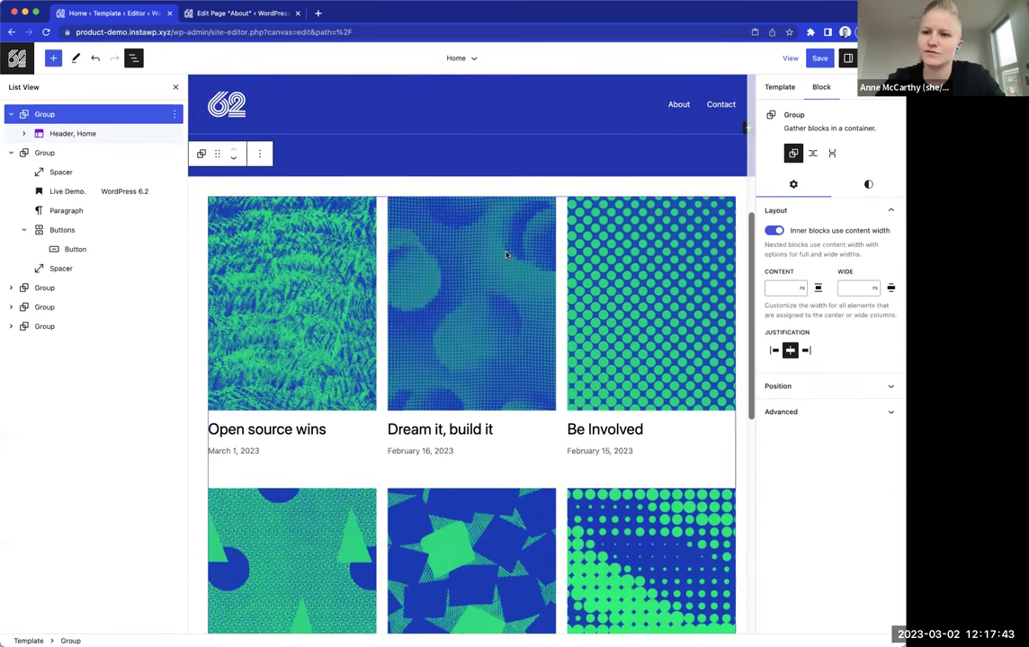
{"action": "scroll", "coordinate": [522, 213], "scroll_direction": "down", "scroll_amount": 10}
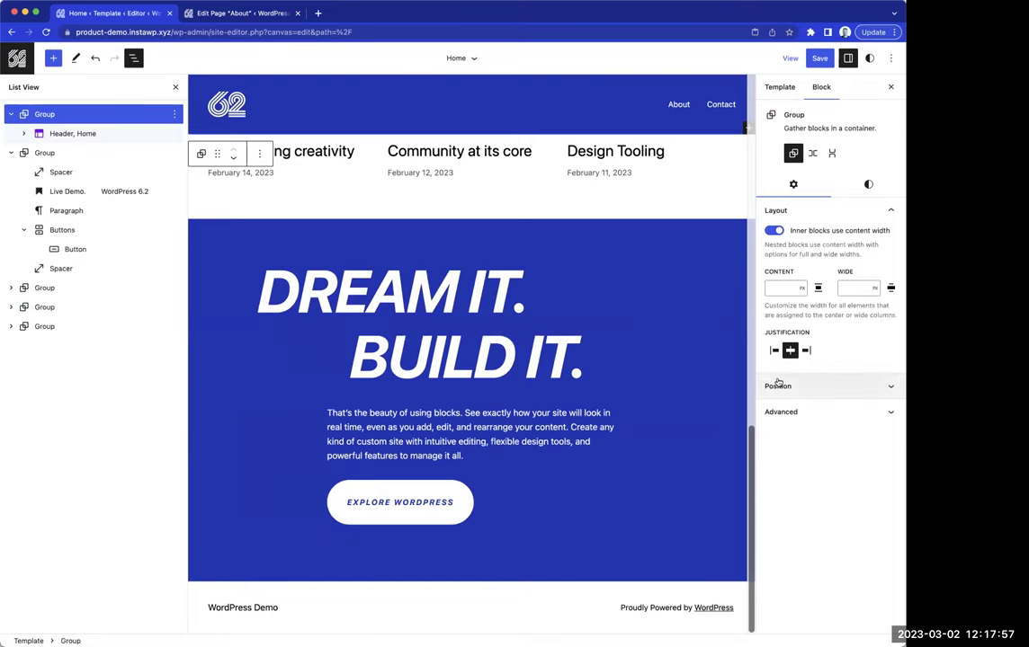
- Hide the block settings and replace the Home template's Footer template part with Footer, Alternate
{"action": "key", "text": "ctrl+shift+comma"}
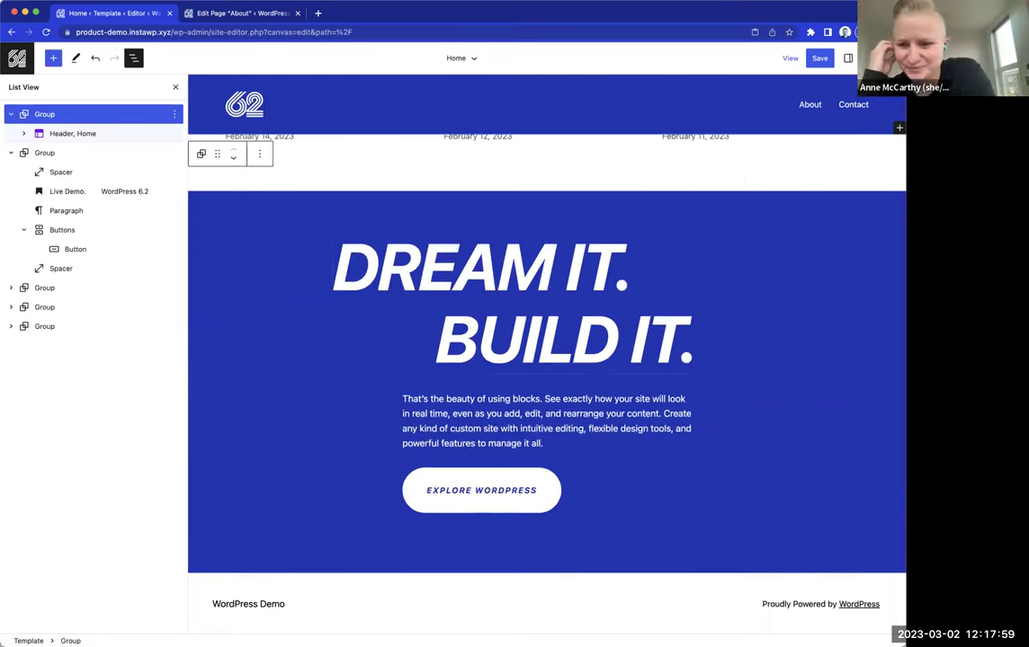
{"action": "left_click", "coordinate": [65, 135]}
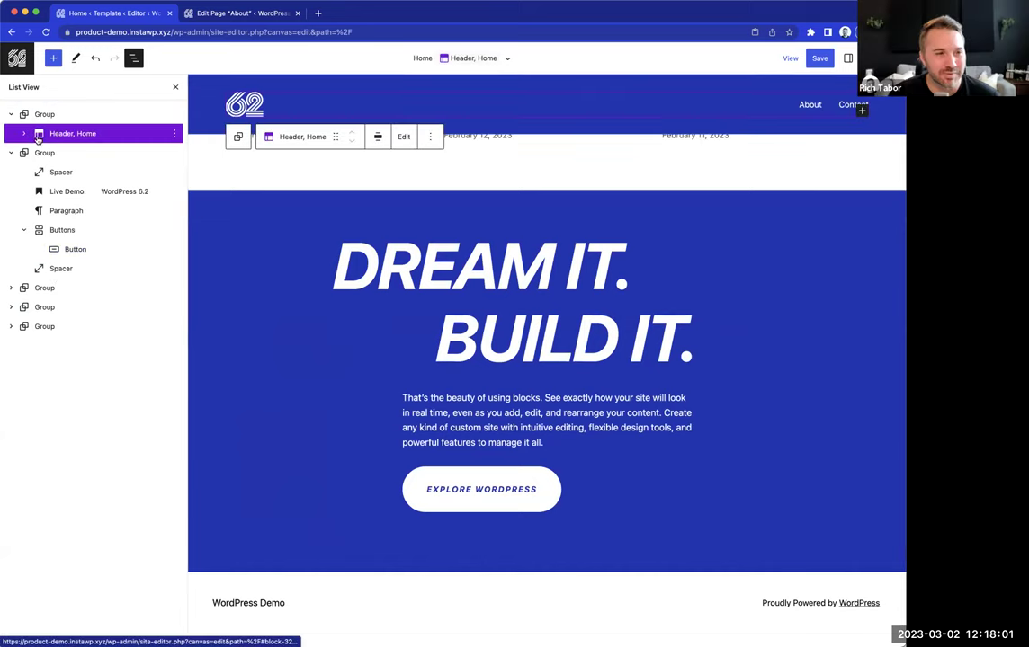
{"action": "left_click", "coordinate": [11, 326]}
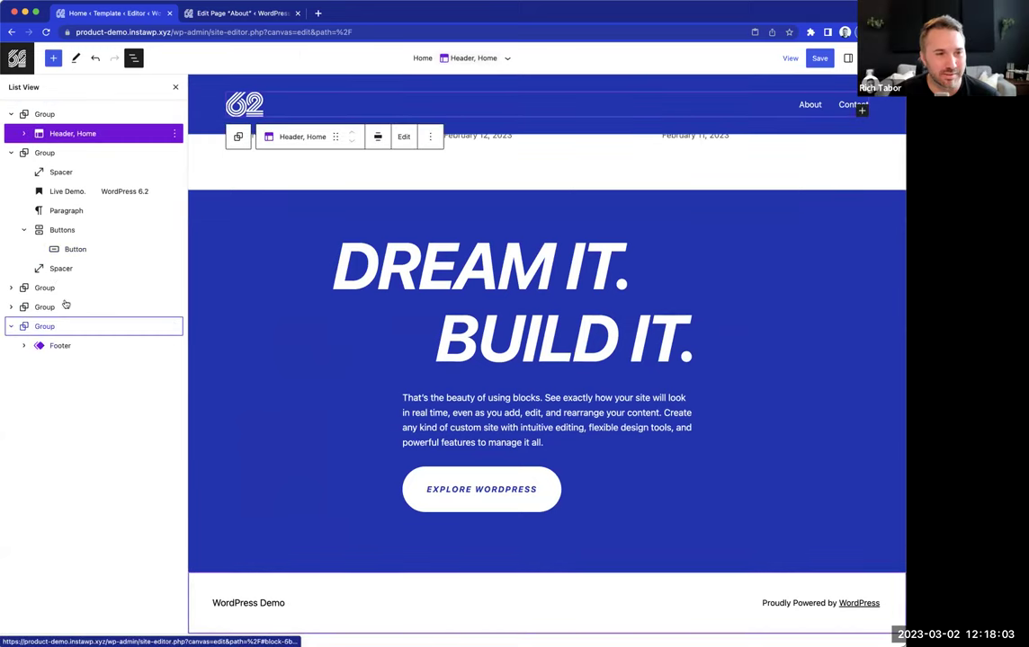
{"action": "left_click", "coordinate": [70, 346]}
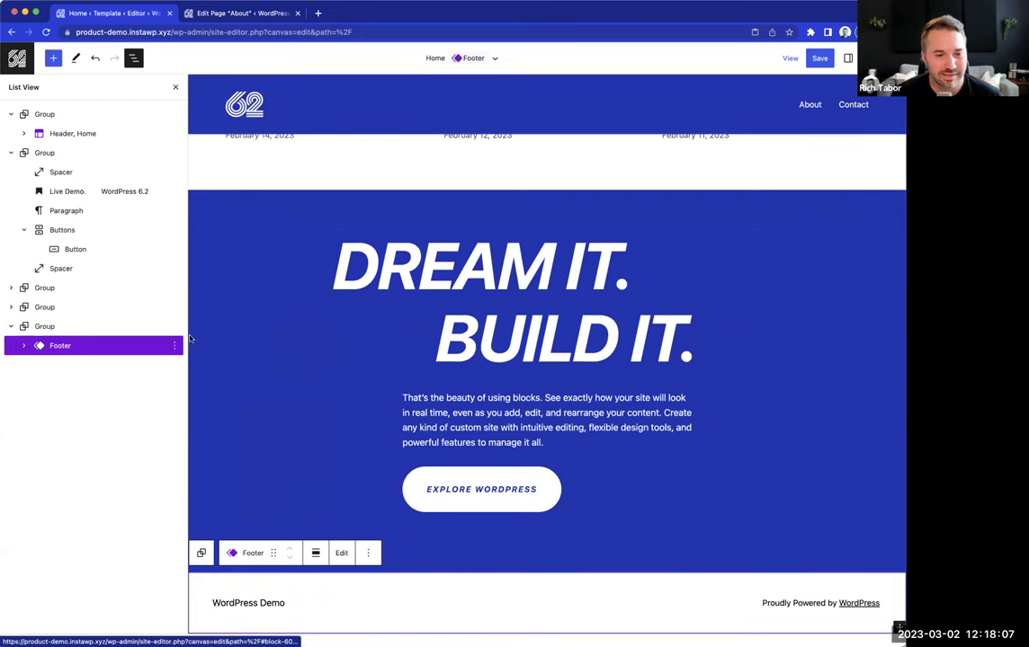
{"action": "scroll", "coordinate": [577, 286], "scroll_direction": "up", "scroll_amount": 4}
{"action": "scroll", "coordinate": [431, 485], "scroll_direction": "down", "scroll_amount": 4}
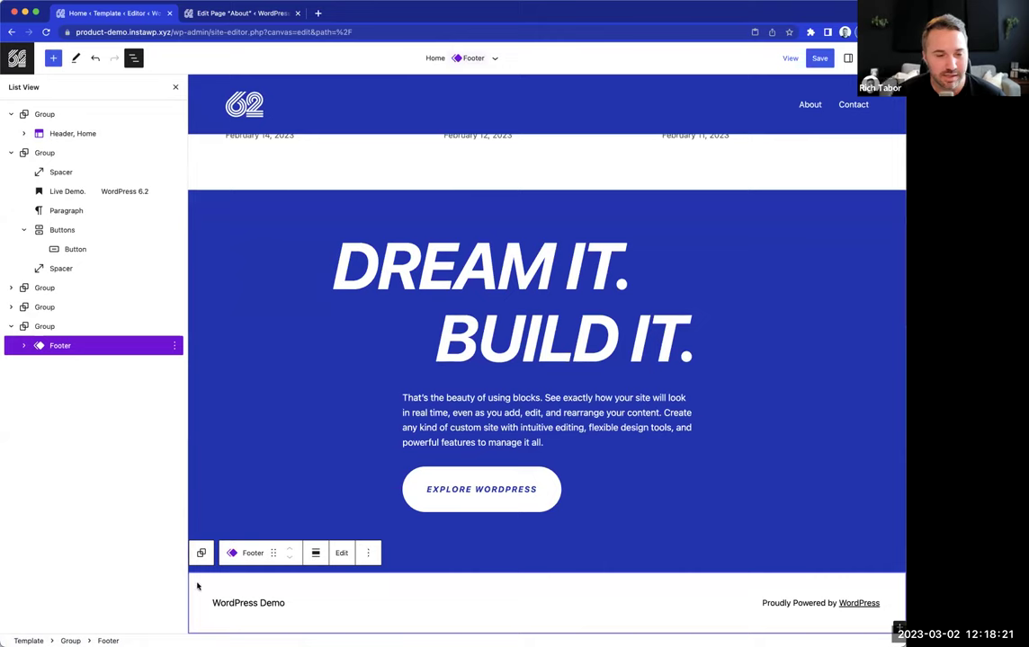
{"action": "left_click", "coordinate": [371, 555]}
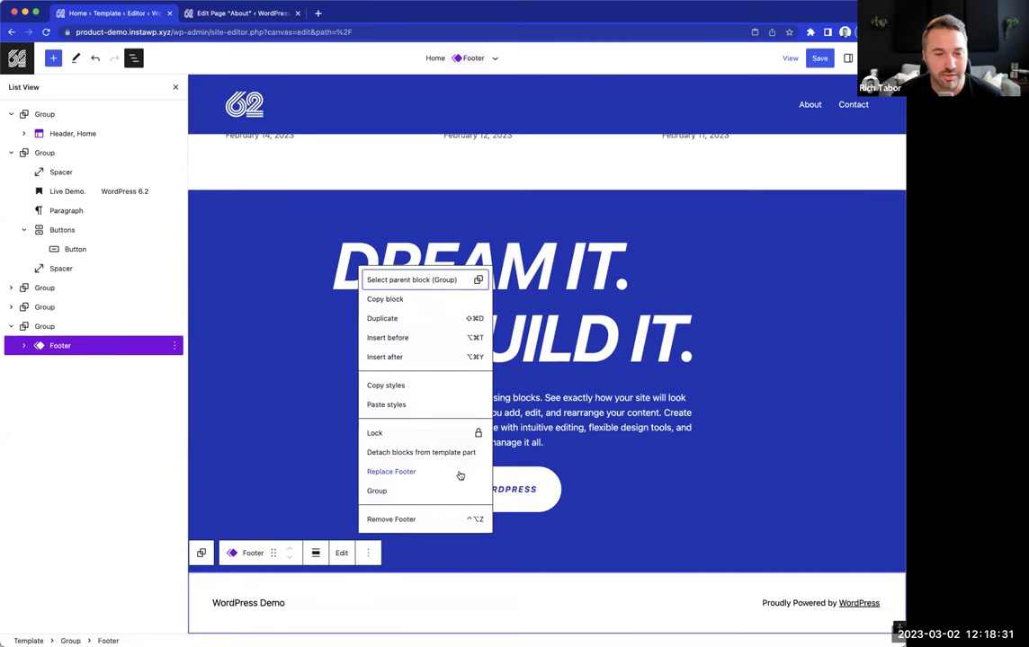
{"action": "left_click", "coordinate": [408, 474]}
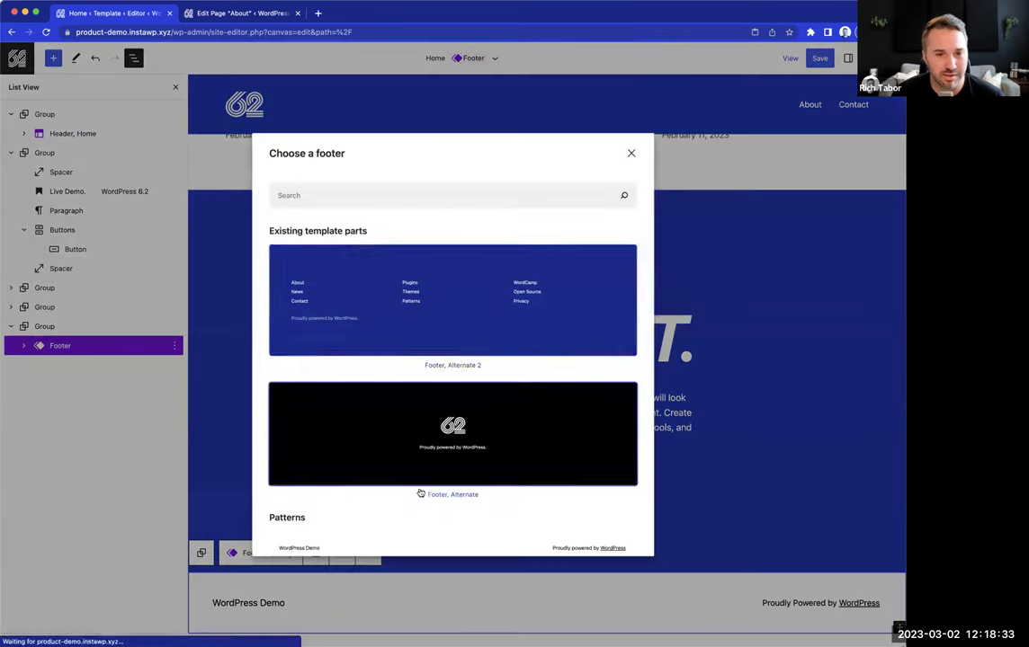
{"action": "left_click", "coordinate": [546, 428]}
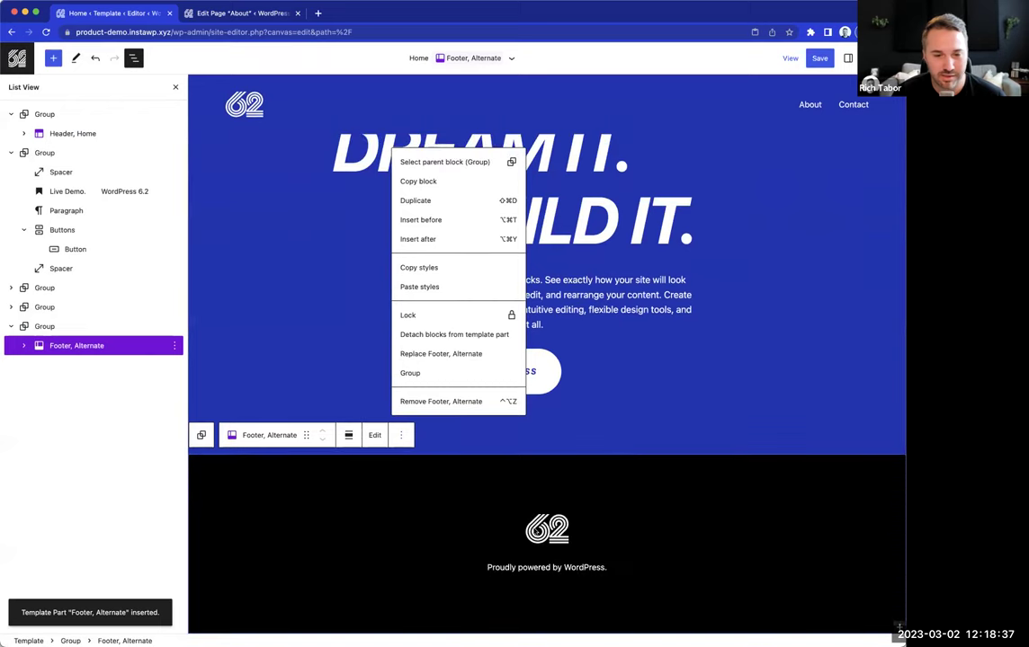
- Examine the Site Logo and the "Proudly powered by WordPress." paragraph inside the Footer, Alternate template part
{"action": "left_click", "coordinate": [539, 538]}
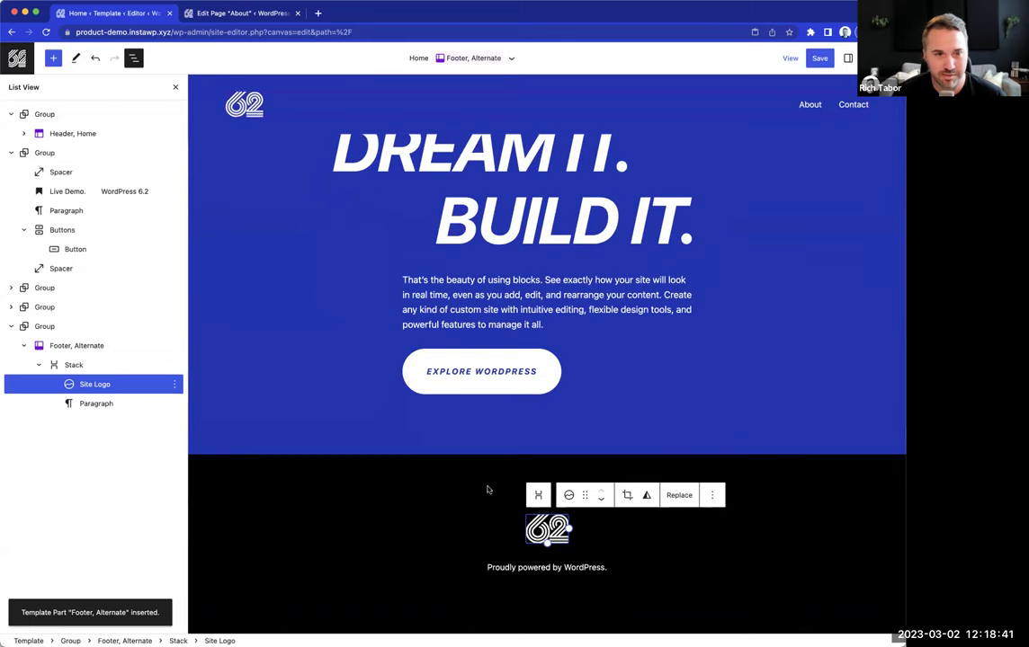
{"action": "triple_click", "coordinate": [564, 569]}
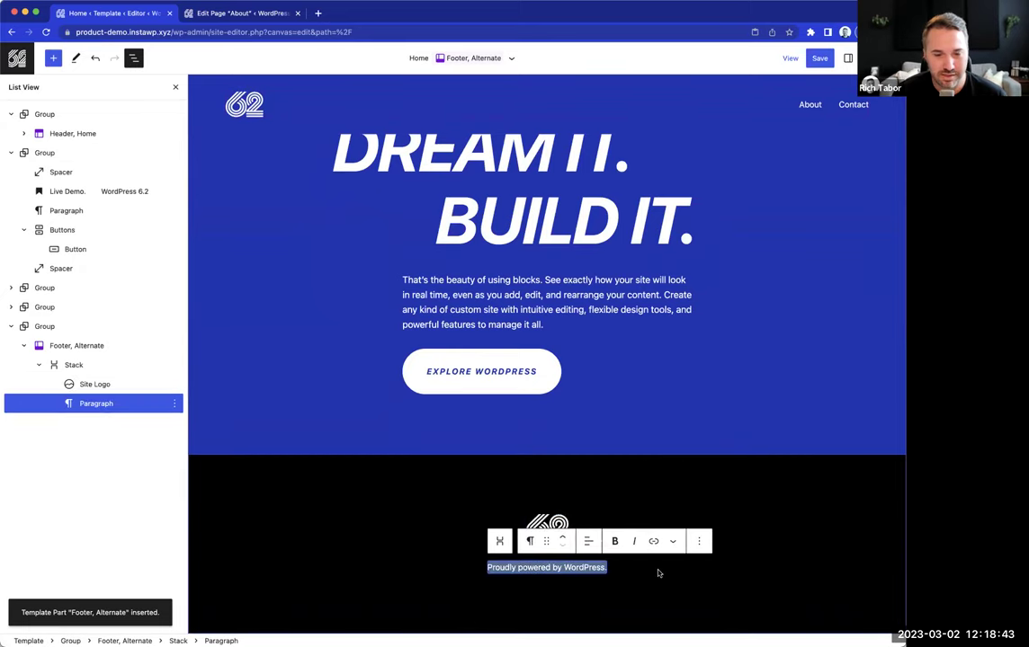
{"action": "left_click", "coordinate": [590, 568]}
{"action": "double_click", "coordinate": [590, 568]}
{"action": "left_click_drag", "start_coordinate": [590, 567], "coordinate": [629, 574]}
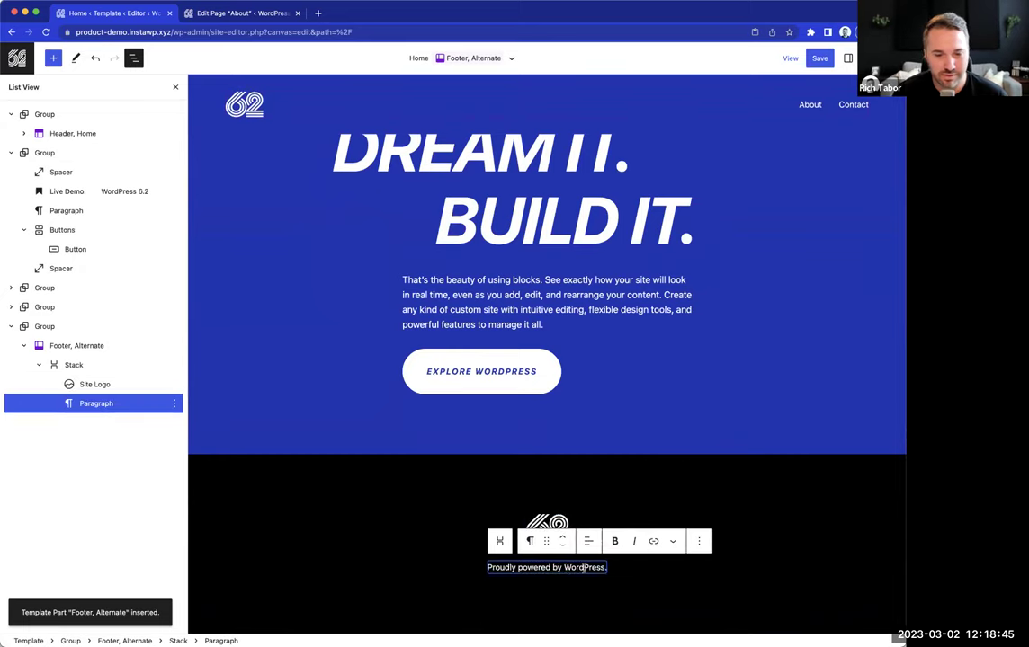
{"action": "left_click", "coordinate": [414, 528]}
{"action": "left_click", "coordinate": [534, 569]}
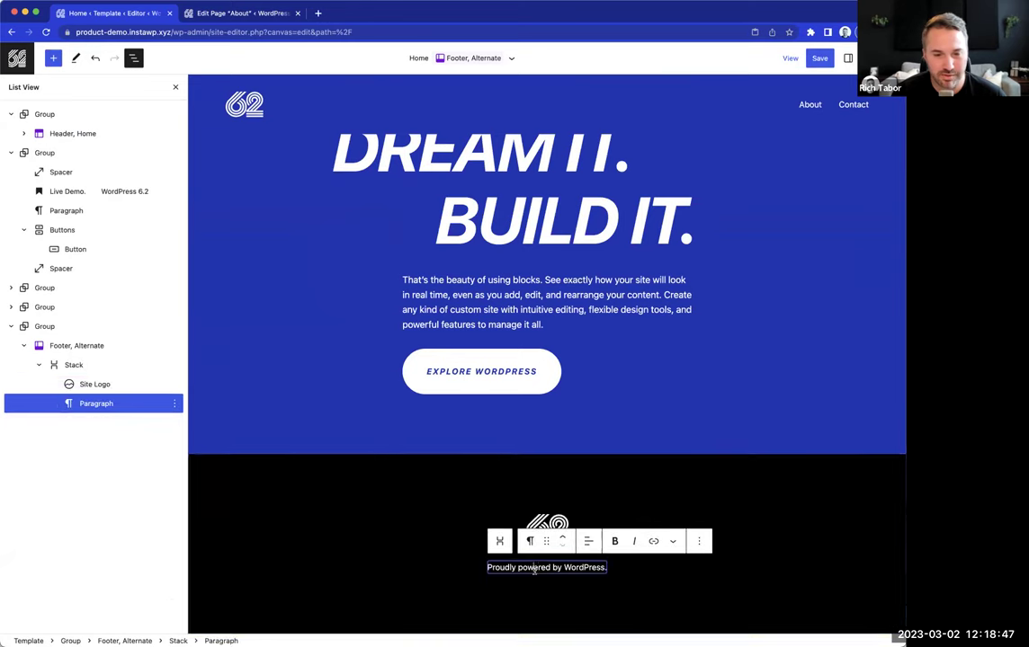
{"action": "left_click", "coordinate": [617, 478]}
- Replace the Footer, Alternate template part with Footer, Alternate 2 and select the Group inside the new footer
{"action": "left_click", "coordinate": [58, 344]}
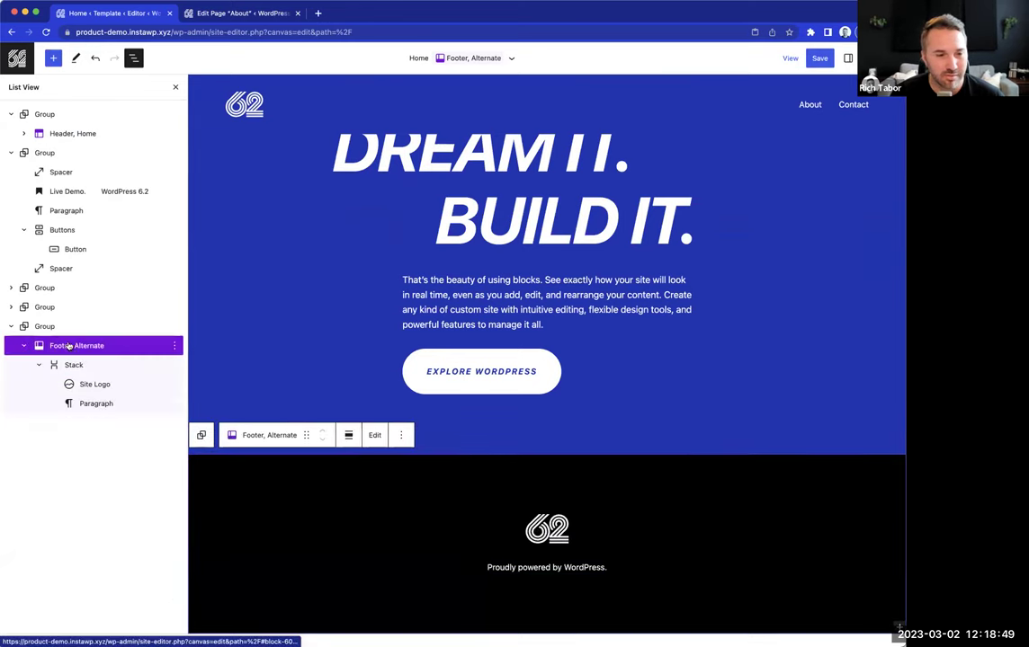
{"action": "left_click", "coordinate": [401, 436]}
{"action": "left_click", "coordinate": [435, 355]}
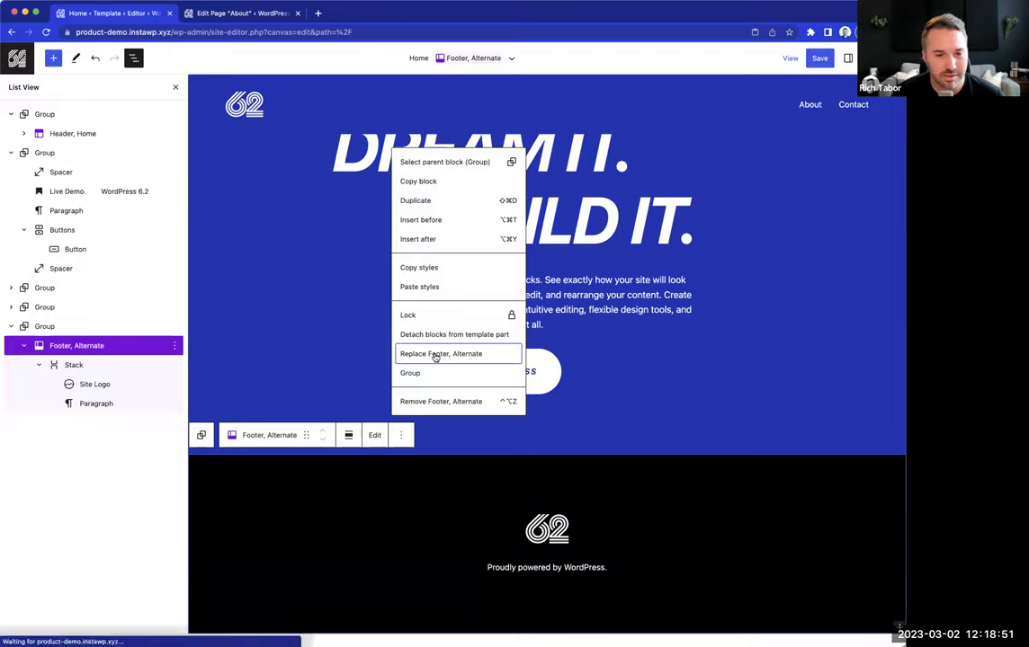
{"action": "left_click", "coordinate": [470, 324]}
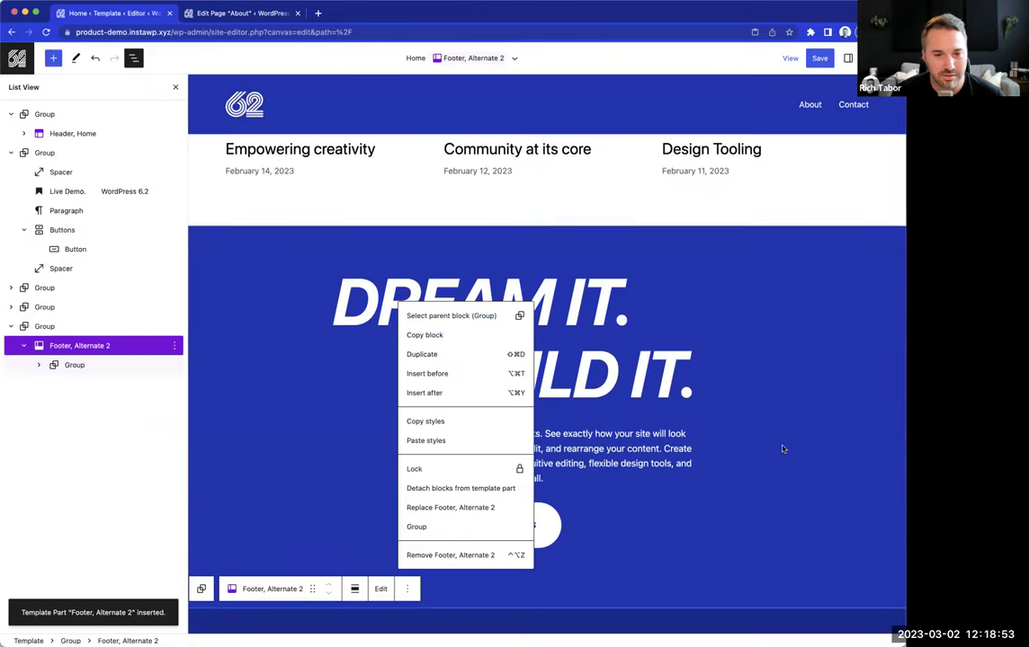
{"action": "scroll", "coordinate": [783, 449], "scroll_direction": "down", "scroll_amount": 4}
{"action": "left_click", "coordinate": [641, 458]}
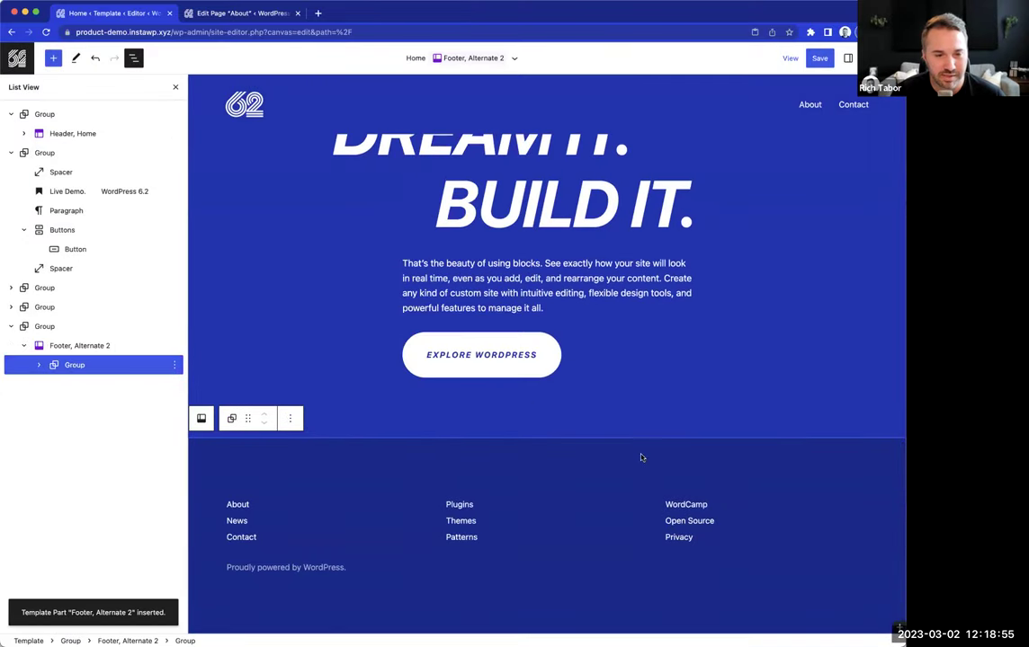
- Open Footer, Alternate 2 for editing on its own, narrow its preview canvas and examine its nested column blocks
{"action": "left_click", "coordinate": [90, 351]}
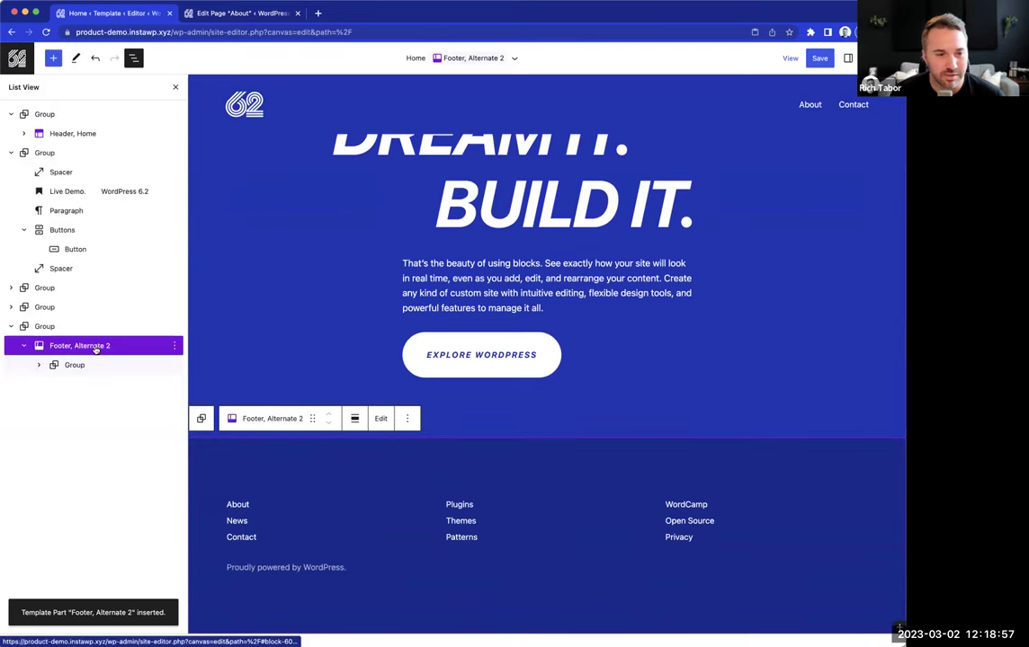
{"action": "left_click", "coordinate": [379, 418]}
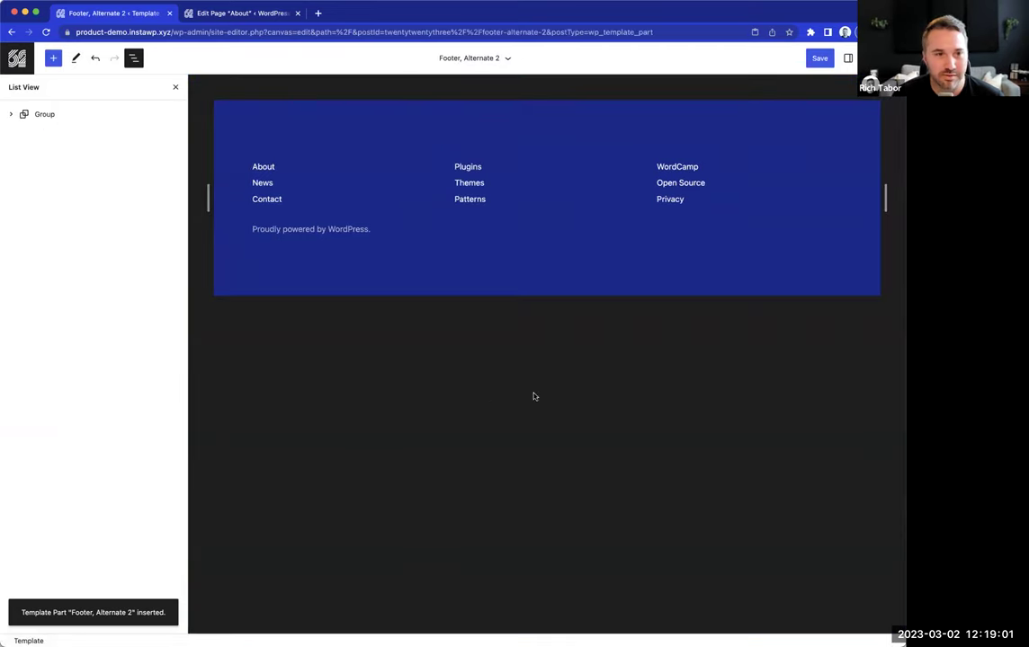
{"action": "left_click_drag", "start_coordinate": [885, 199], "coordinate": [851, 228]}
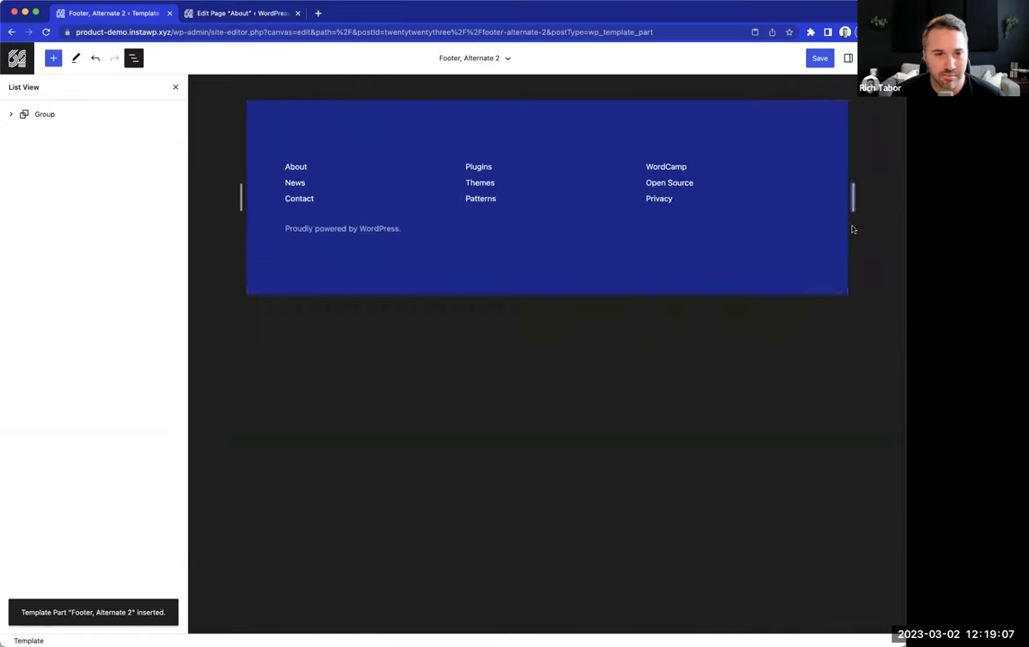
{"action": "left_click", "coordinate": [329, 183]}
{"action": "left_click", "coordinate": [359, 305]}
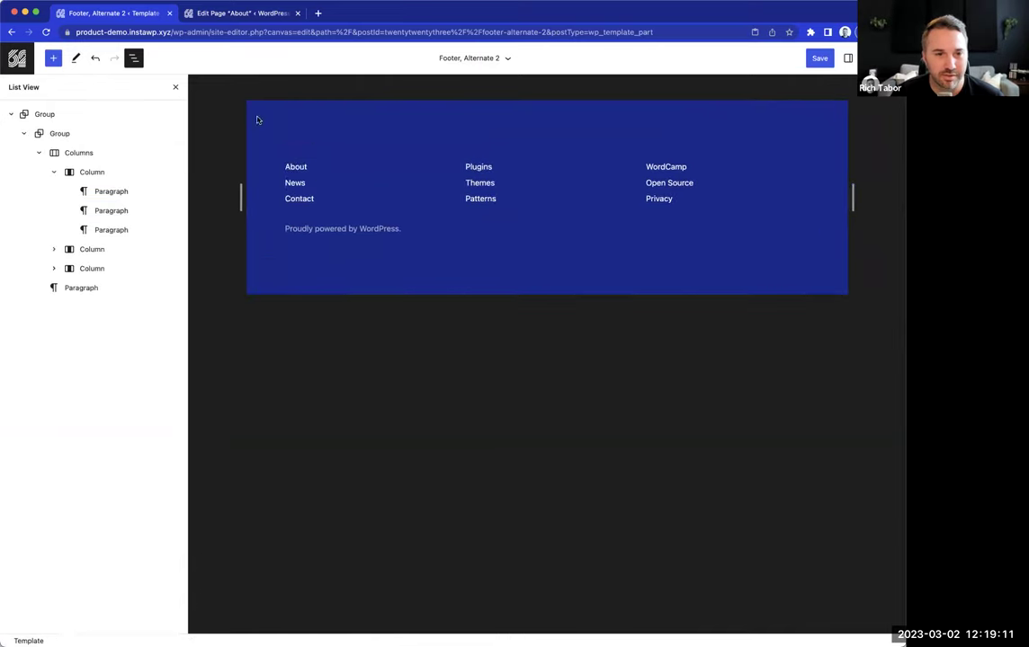
{"action": "left_click", "coordinate": [13, 115]}
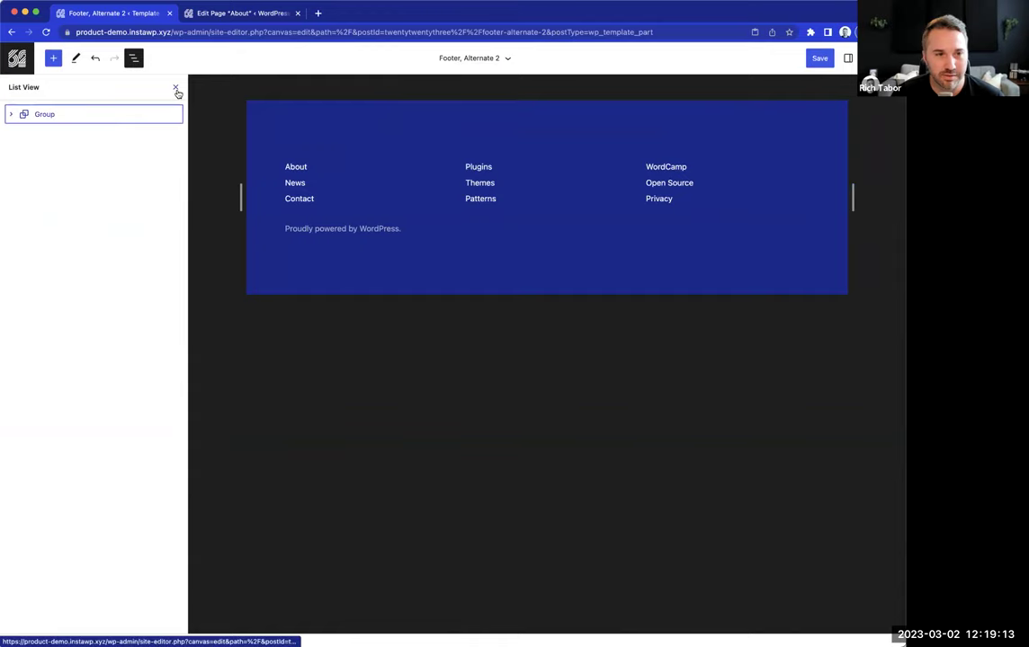
- Leave the Footer, Alternate 2 editor for the list of template parts and reopen the Home template for editing
{"action": "left_click", "coordinate": [16, 58]}
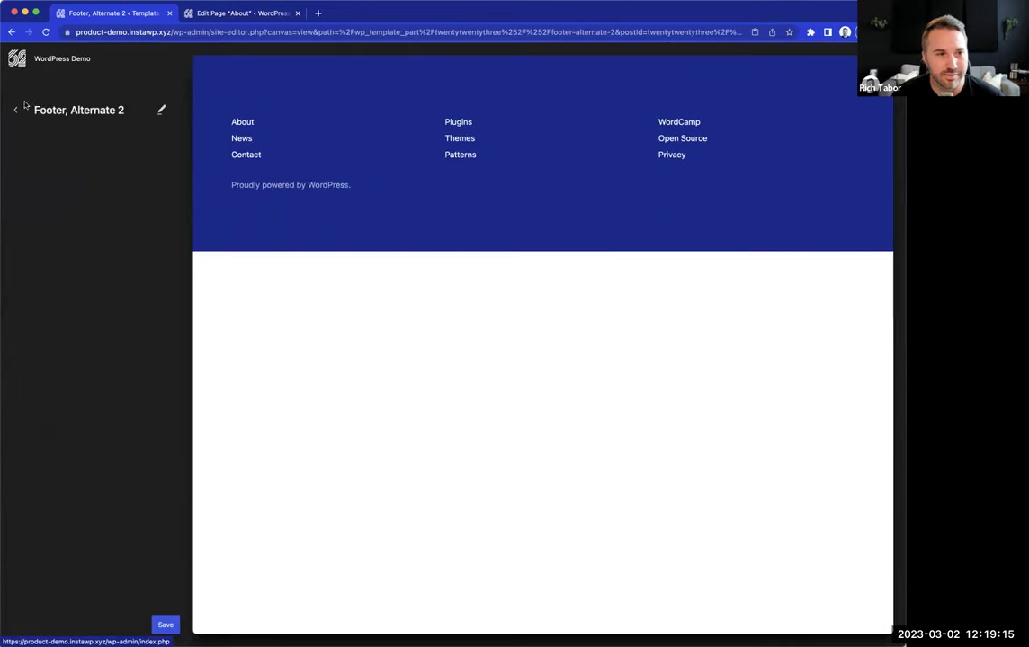
{"action": "left_click", "coordinate": [16, 109]}
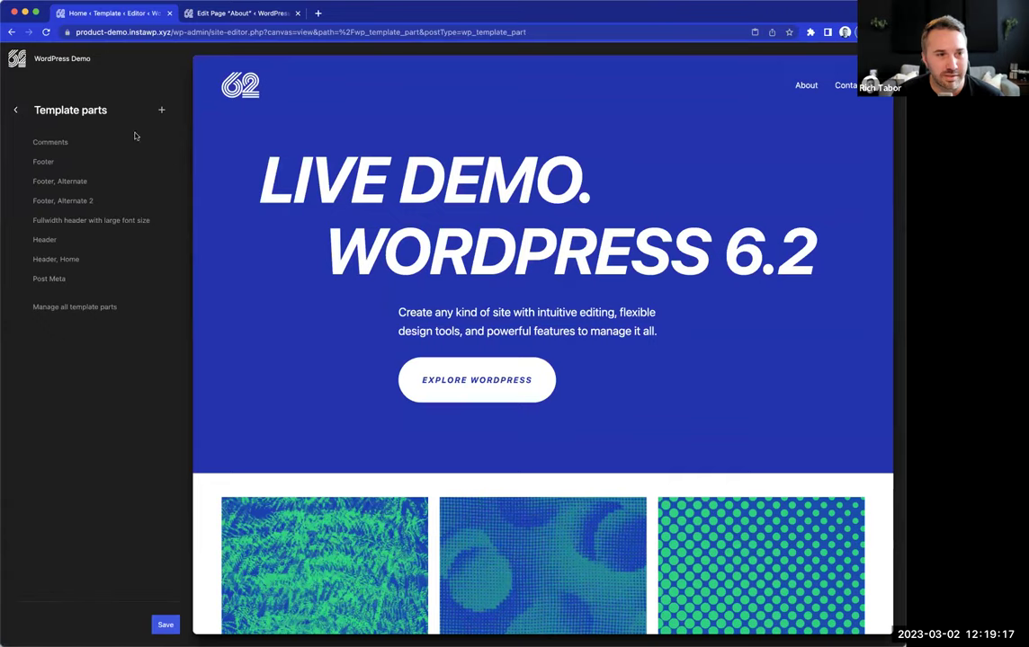
{"action": "scroll", "coordinate": [650, 223], "scroll_direction": "down", "scroll_amount": 10}
{"action": "left_click", "coordinate": [726, 232]}
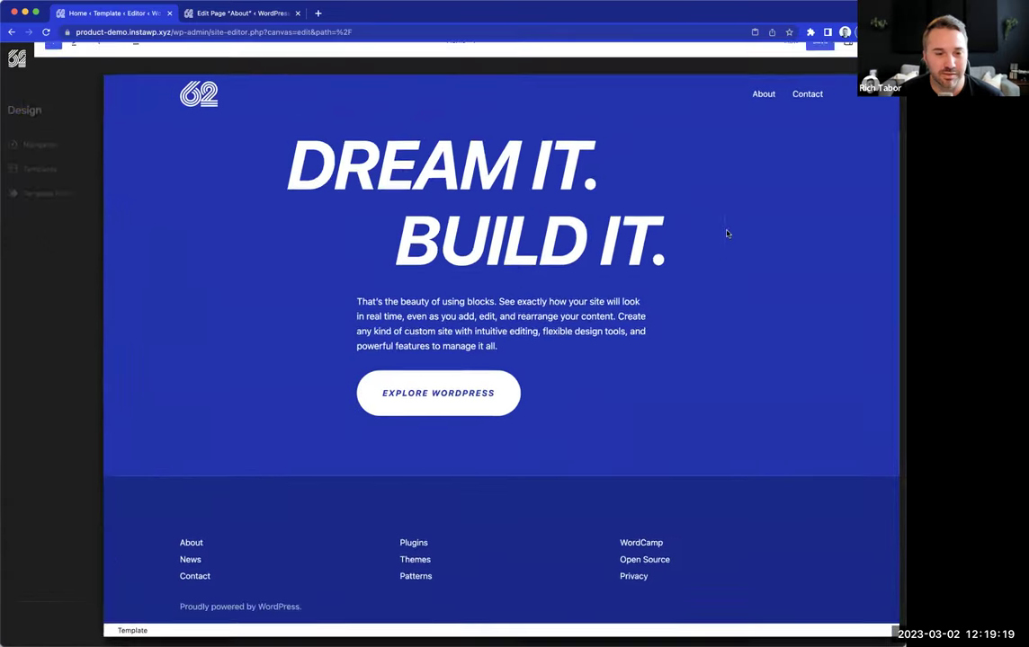
- Expand all the top-level Groups in the Home template's List View and select the Footer, Alternate 2 template part
{"action": "left_click", "coordinate": [133, 58]}
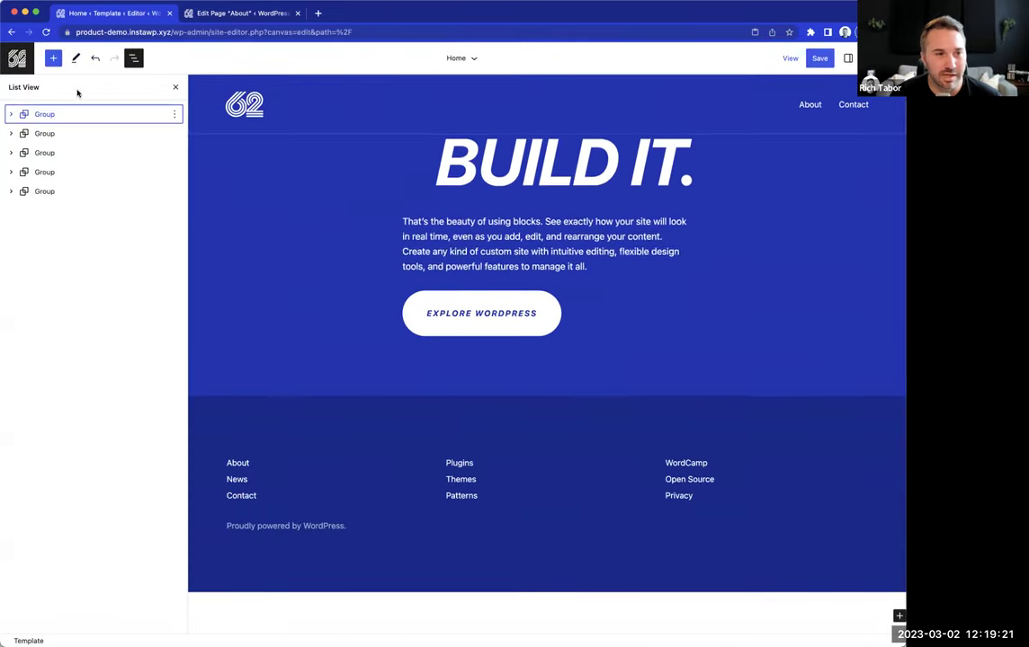
{"action": "left_click", "coordinate": [12, 191]}
{"action": "left_click", "coordinate": [11, 171]}
{"action": "left_click", "coordinate": [10, 153]}
{"action": "left_click", "coordinate": [11, 133]}
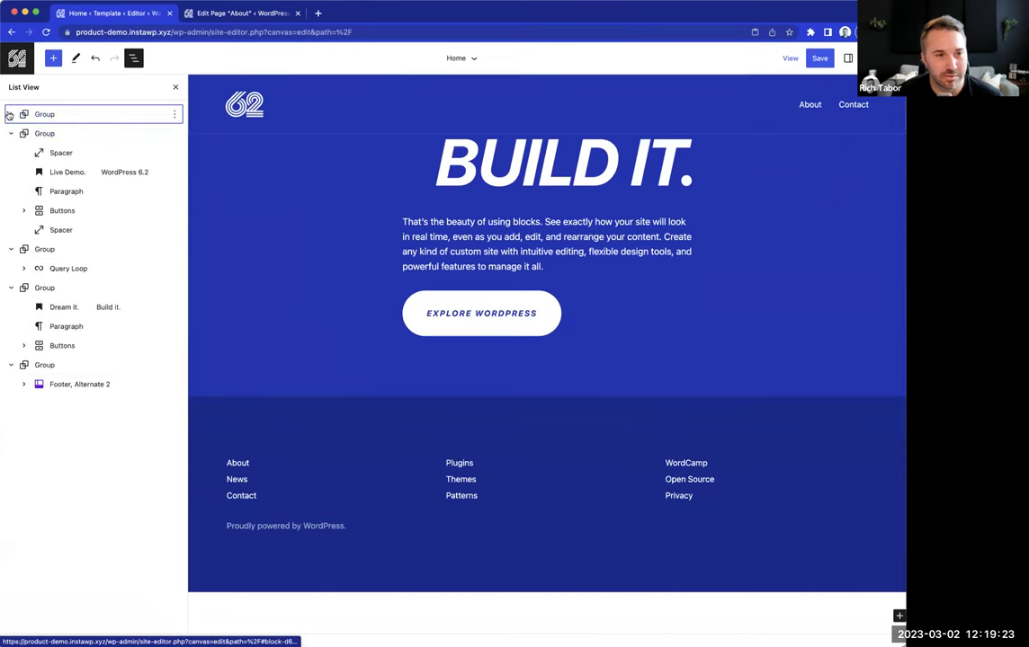
{"action": "left_click", "coordinate": [11, 114]}
{"action": "left_click", "coordinate": [314, 457]}
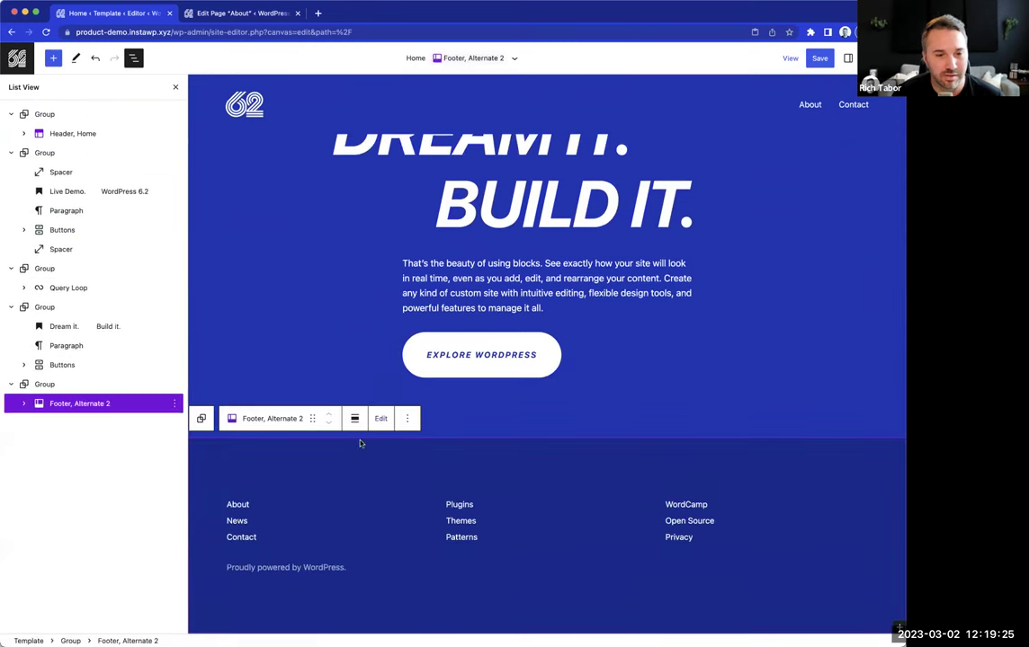
- Select the Header, Home template part and its parent Group, and check the sticky header over the post grid
{"action": "scroll", "coordinate": [733, 523], "scroll_direction": "up", "scroll_amount": 10}
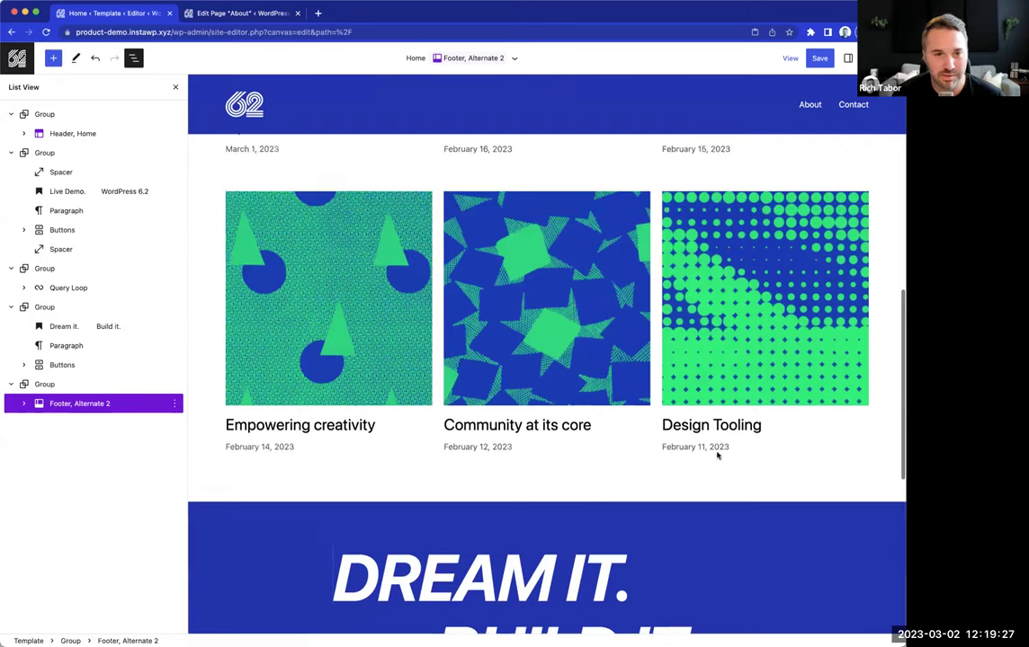
{"action": "left_click", "coordinate": [90, 133]}
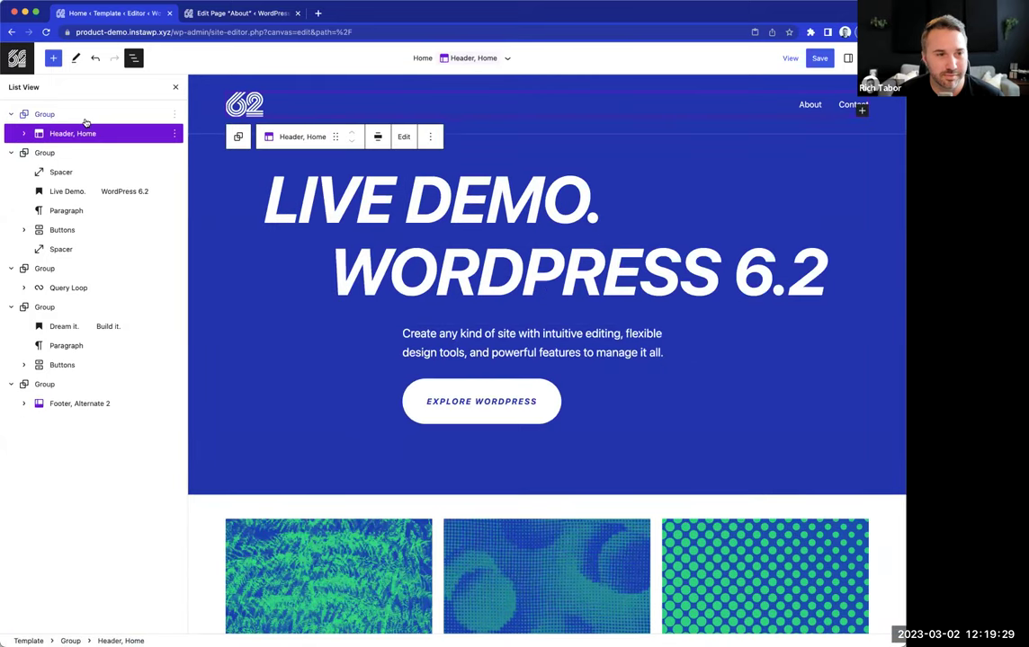
{"action": "left_click", "coordinate": [83, 115]}
{"action": "scroll", "coordinate": [574, 320], "scroll_direction": "down", "scroll_amount": 10}
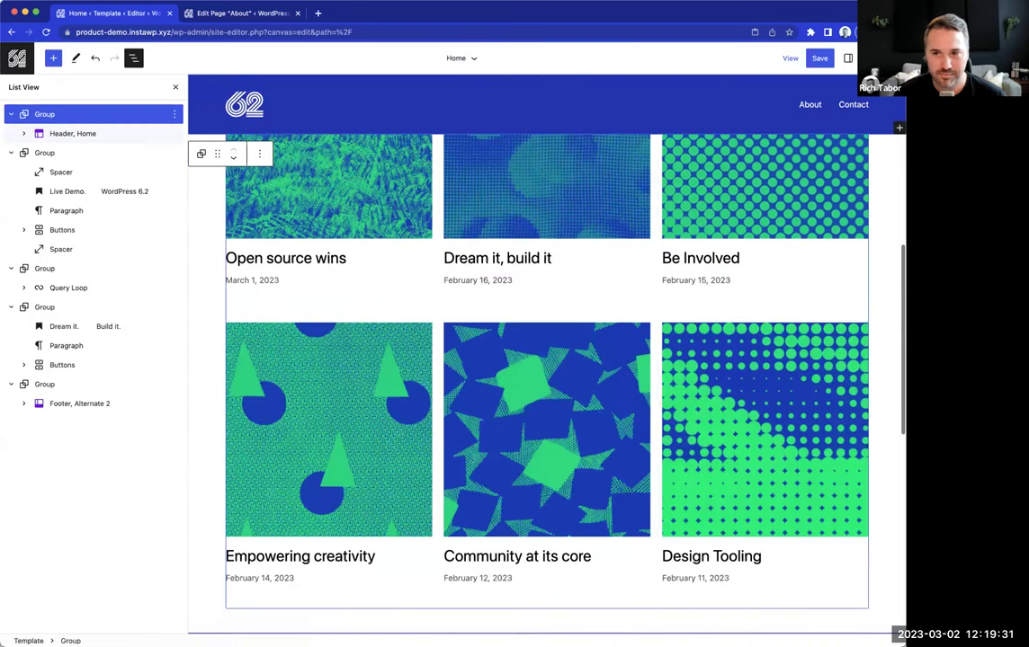
{"action": "scroll", "coordinate": [610, 279], "scroll_direction": "up", "scroll_amount": 3}
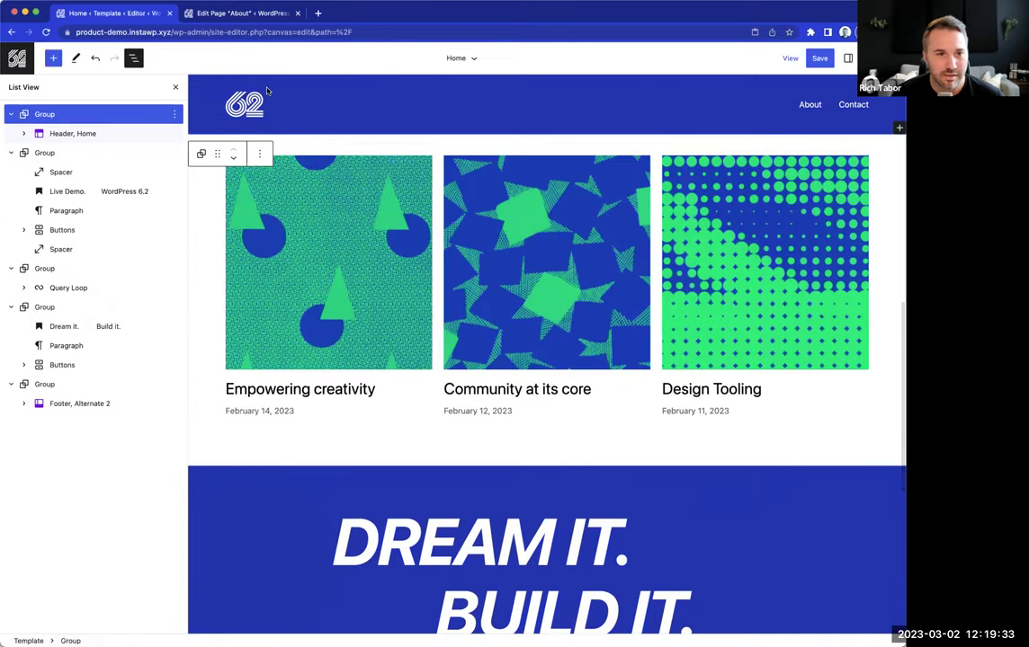
- Close List View, check the header above the Dream it section and view the available pattern categories
{"action": "left_click", "coordinate": [176, 86]}
{"action": "scroll", "coordinate": [619, 165], "scroll_direction": "up", "scroll_amount": 2}
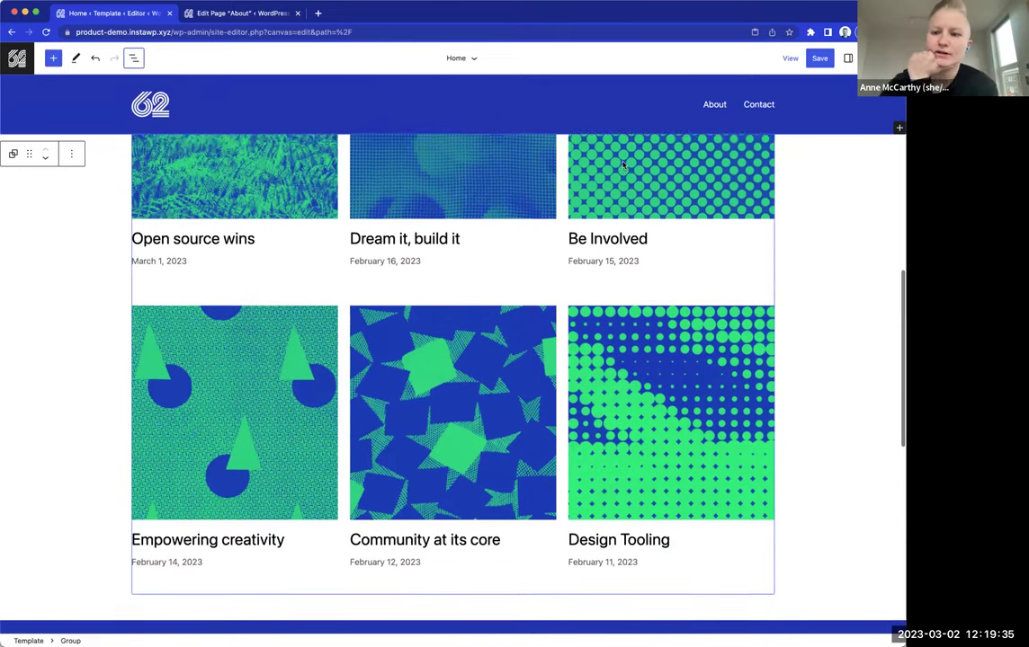
{"action": "scroll", "coordinate": [808, 287], "scroll_direction": "down", "scroll_amount": 10}
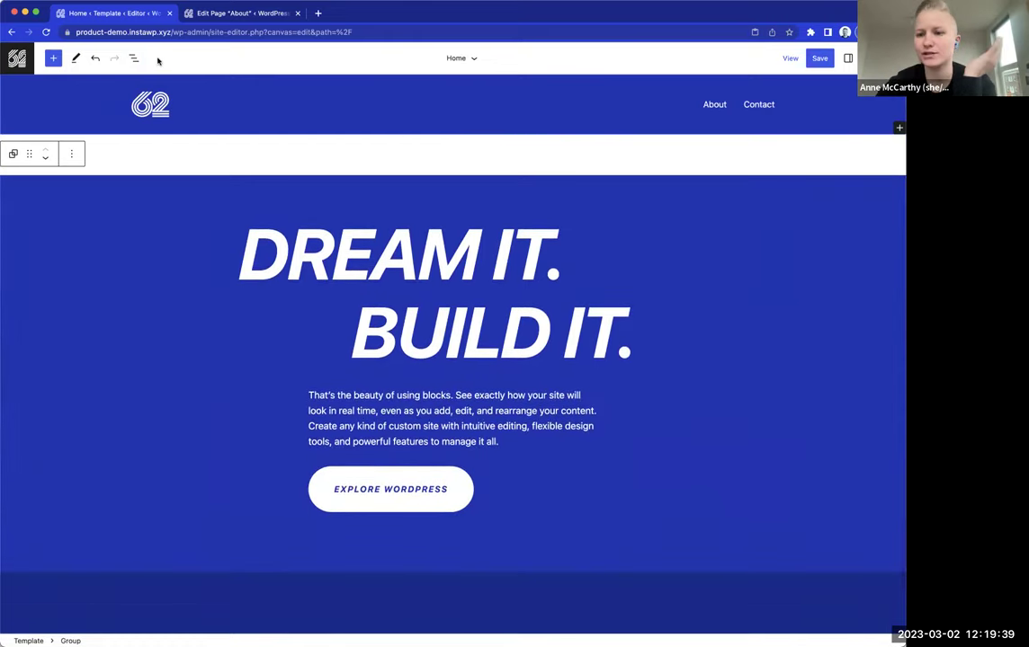
{"action": "left_click", "coordinate": [54, 57]}
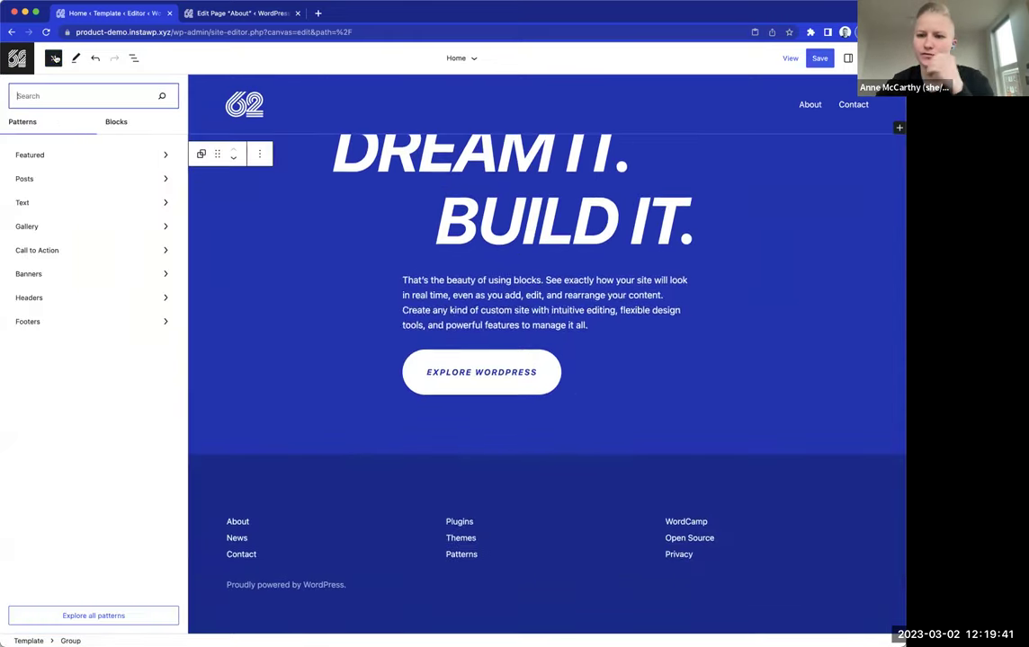
{"action": "left_click", "coordinate": [54, 58]}
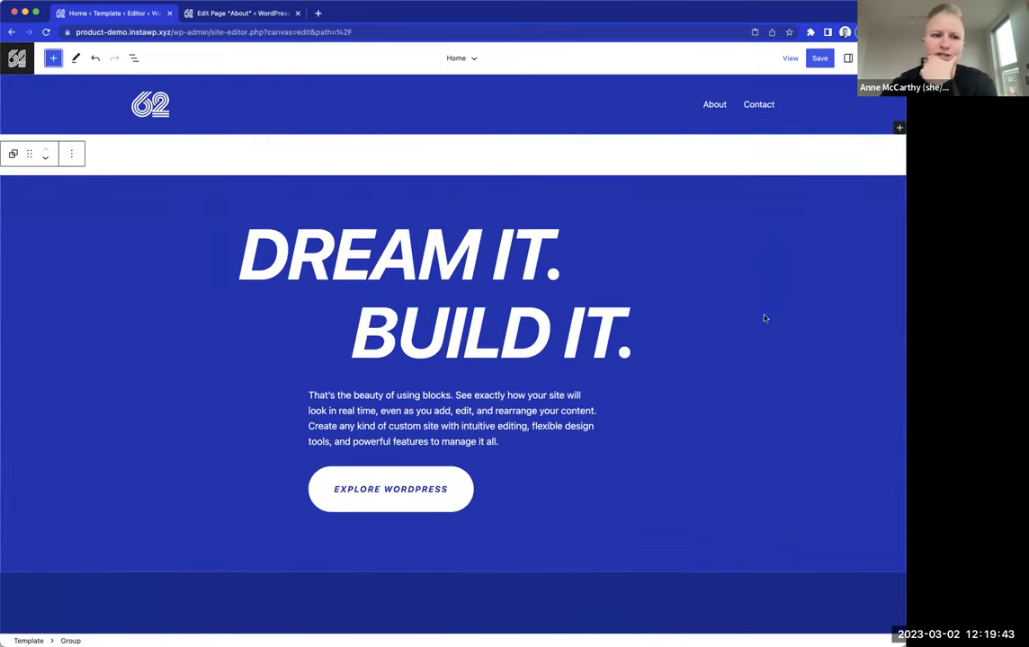
- Select the Navigation block in the Home template's header and show its block settings
{"action": "scroll", "coordinate": [765, 314], "scroll_direction": "down", "scroll_amount": 2}
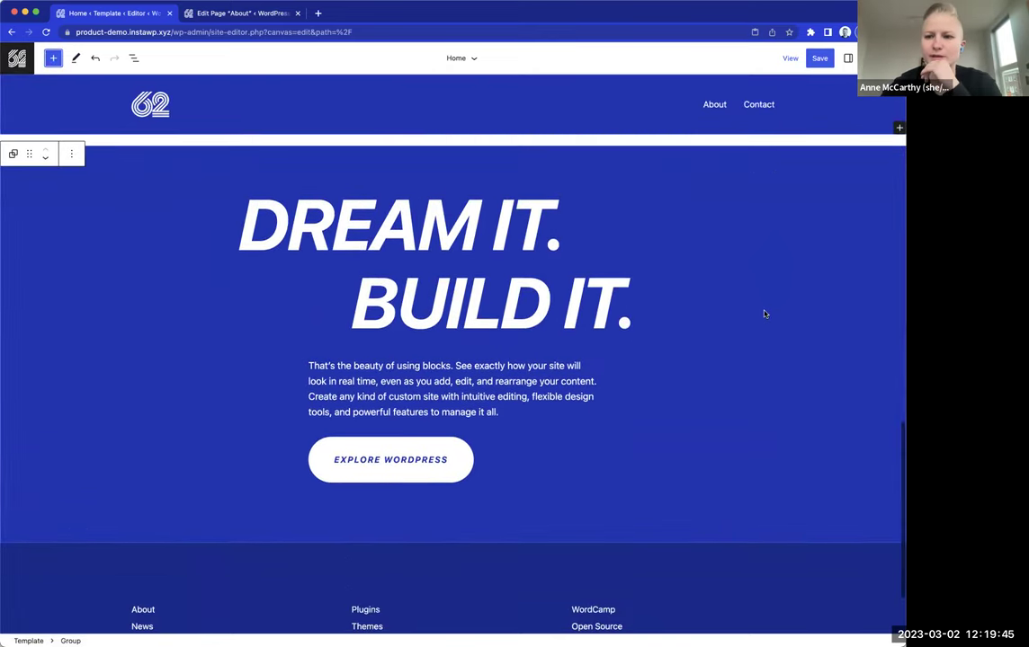
{"action": "scroll", "coordinate": [804, 312], "scroll_direction": "down", "scroll_amount": 2}
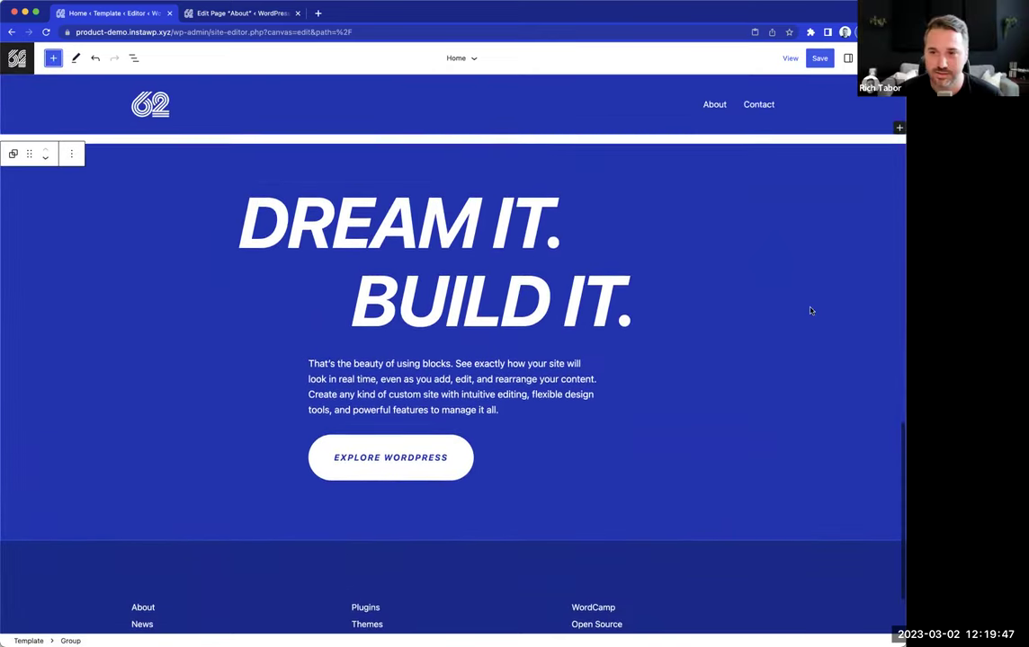
{"action": "scroll", "coordinate": [806, 313], "scroll_direction": "up", "scroll_amount": 10}
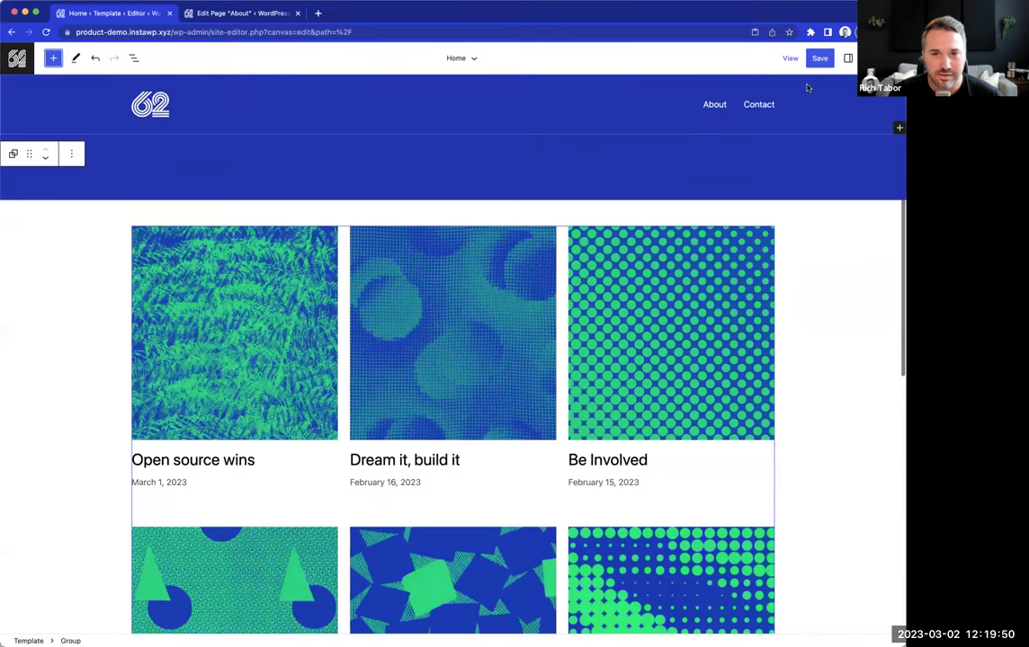
{"action": "scroll", "coordinate": [792, 99], "scroll_direction": "up", "scroll_amount": 5}
{"action": "left_click", "coordinate": [640, 95]}
{"action": "left_click", "coordinate": [679, 104]}
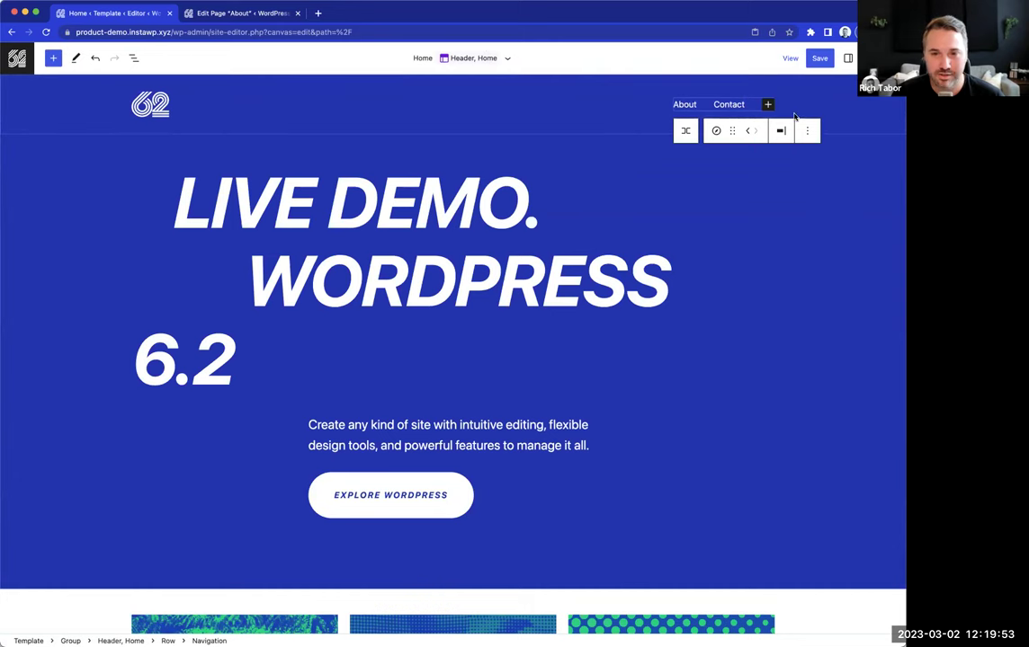
{"action": "left_click", "coordinate": [847, 59]}
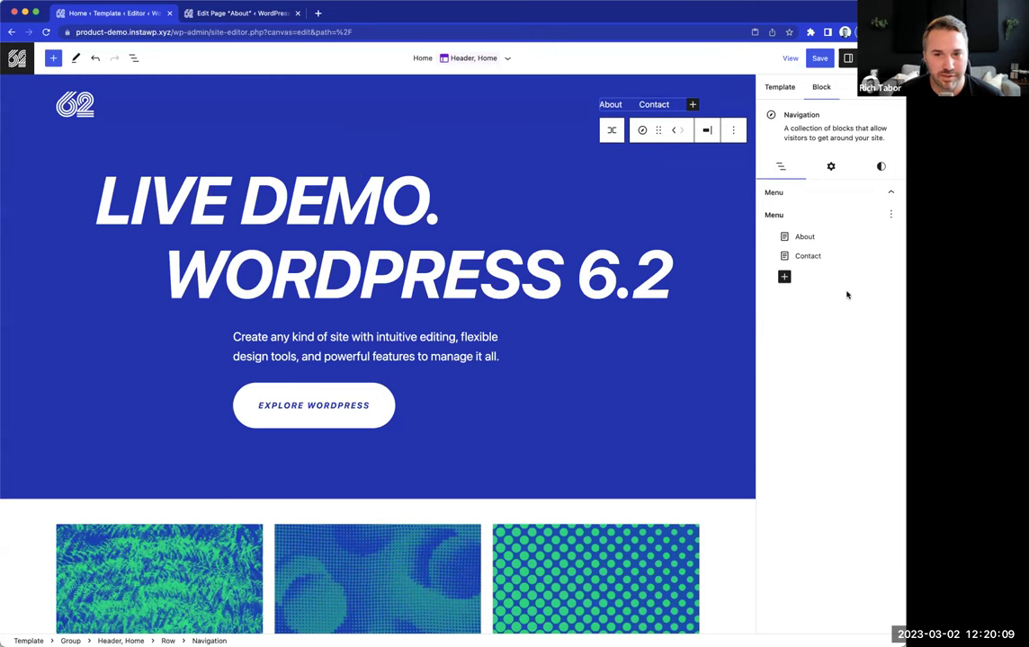
- Expand the Navigation block in List View to view its page links, and close List View
{"action": "left_click", "coordinate": [133, 58]}
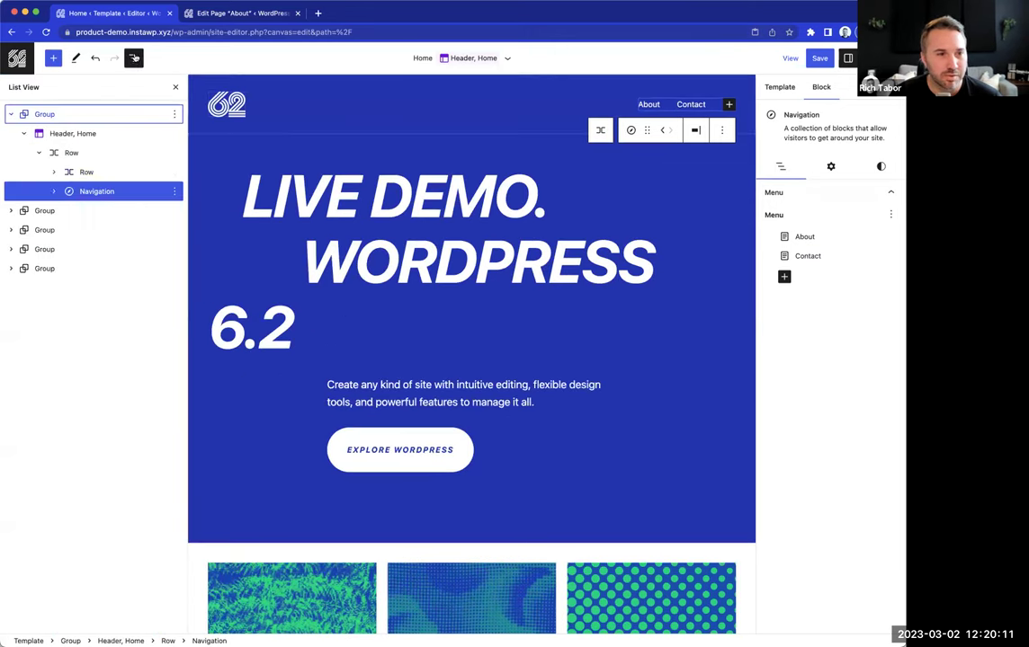
{"action": "left_click", "coordinate": [54, 192]}
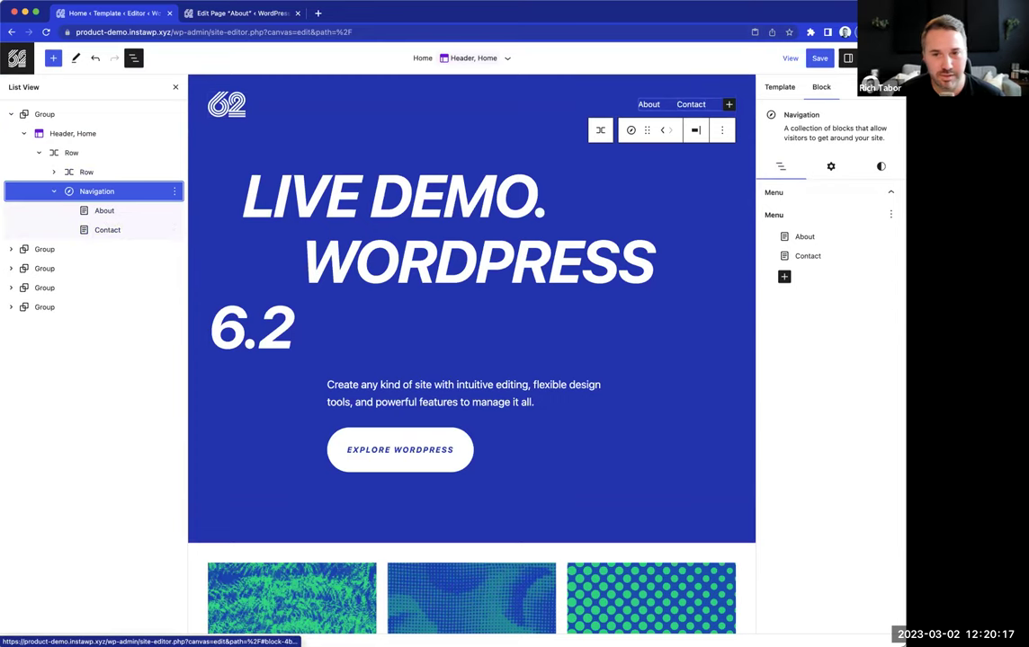
{"action": "left_click", "coordinate": [176, 87]}
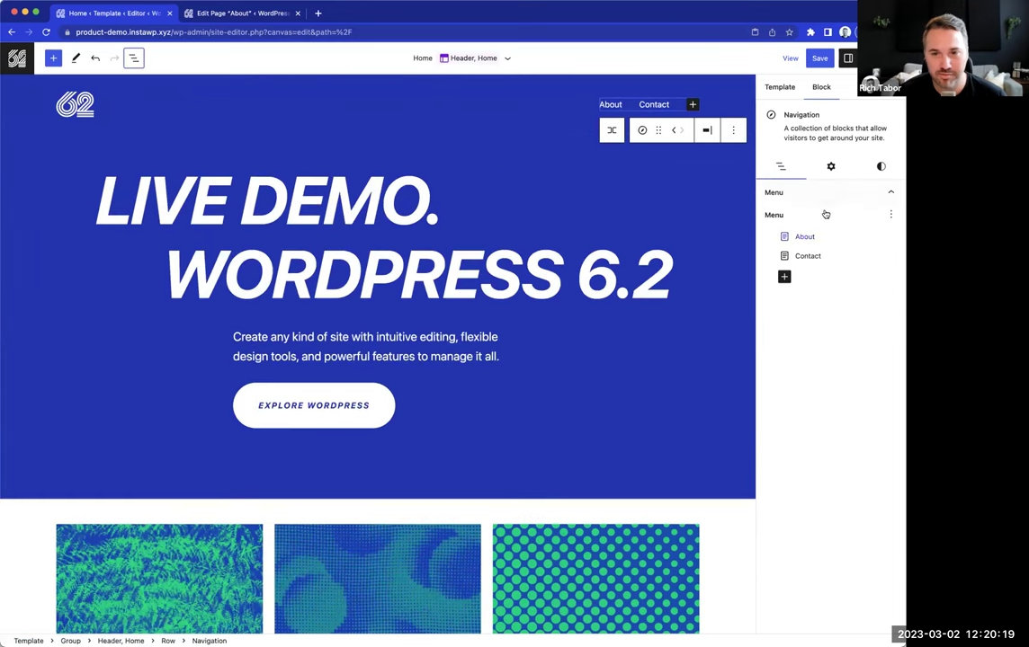
- Move Contact above About in the Navigation block's menu and view the Contact item's options
{"action": "mouse_move", "coordinate": [818, 259]}
{"action": "left_mouse_down"}
{"action": "mouse_move", "coordinate": [827, 235]}
{"action": "mouse_move", "coordinate": [816, 239]}
{"action": "left_mouse_up"}
{"action": "left_click", "coordinate": [867, 236]}
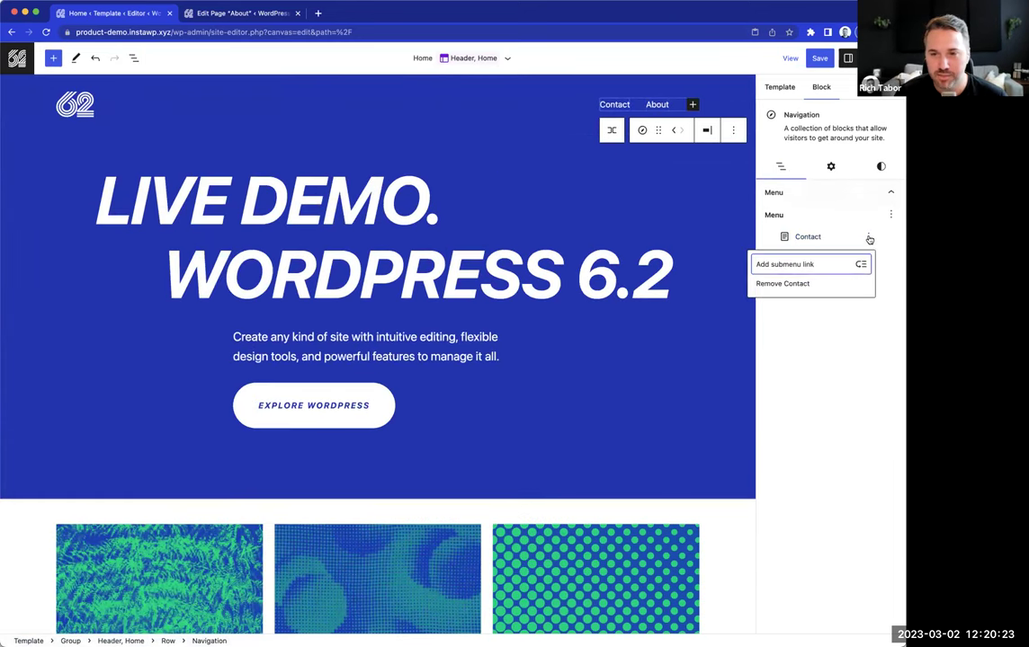
{"action": "left_click", "coordinate": [840, 337]}
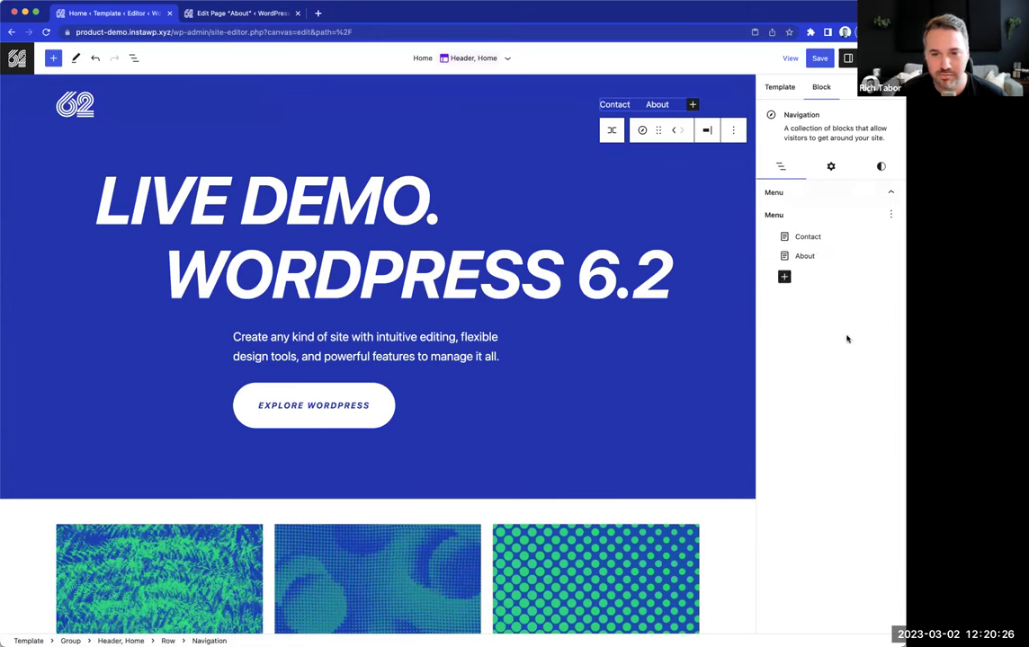
- Review the Navigation block's settings and styles and the About page link's settings, and return to the block's menu
{"action": "left_click", "coordinate": [831, 167]}
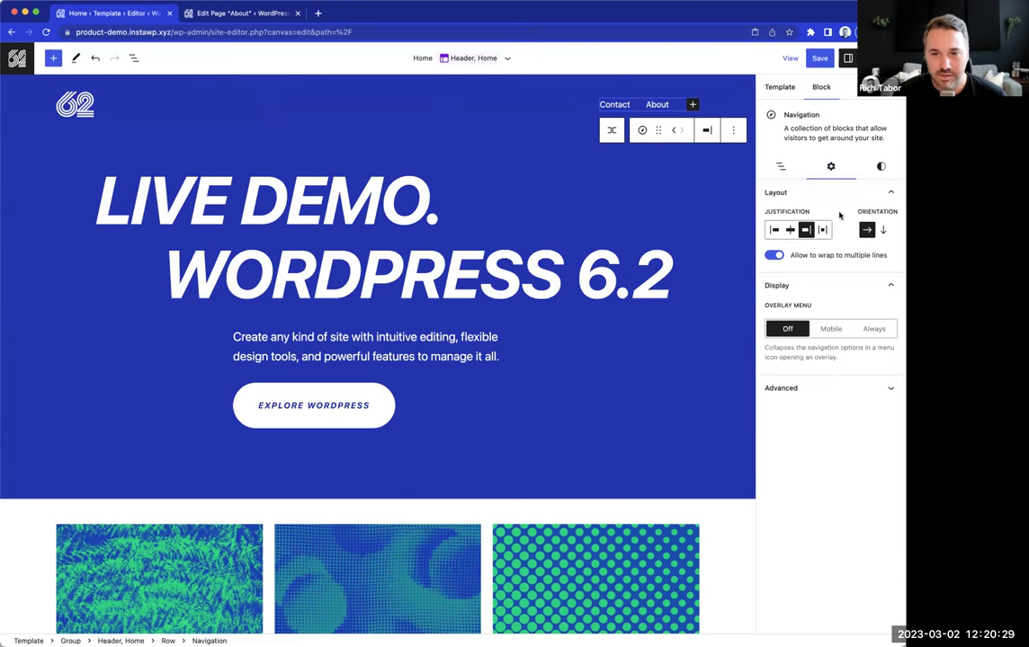
{"action": "left_click", "coordinate": [884, 169]}
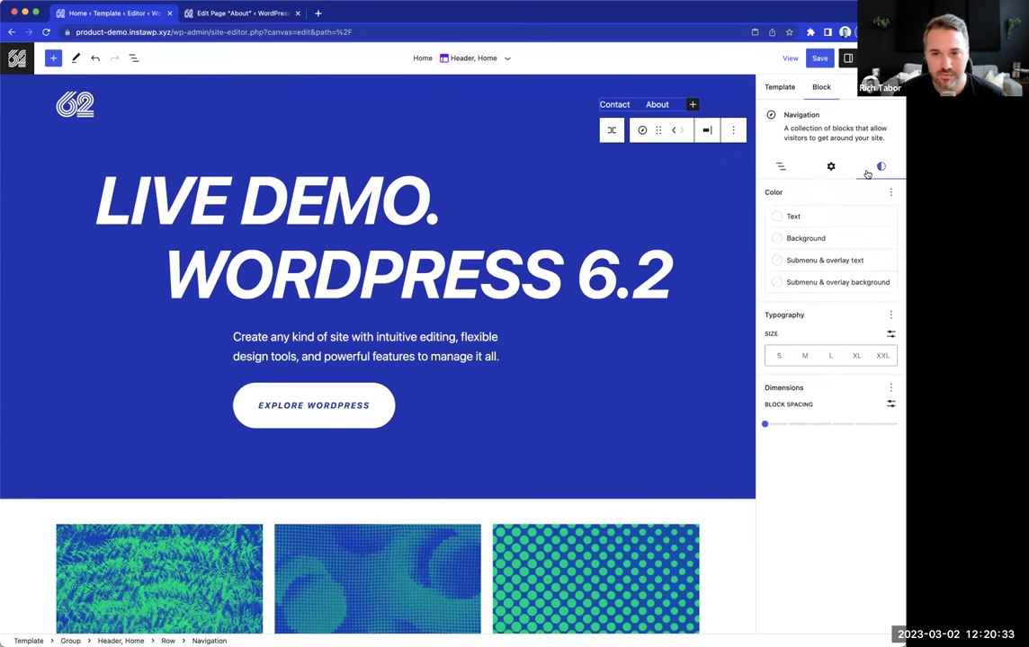
{"action": "left_click", "coordinate": [658, 104]}
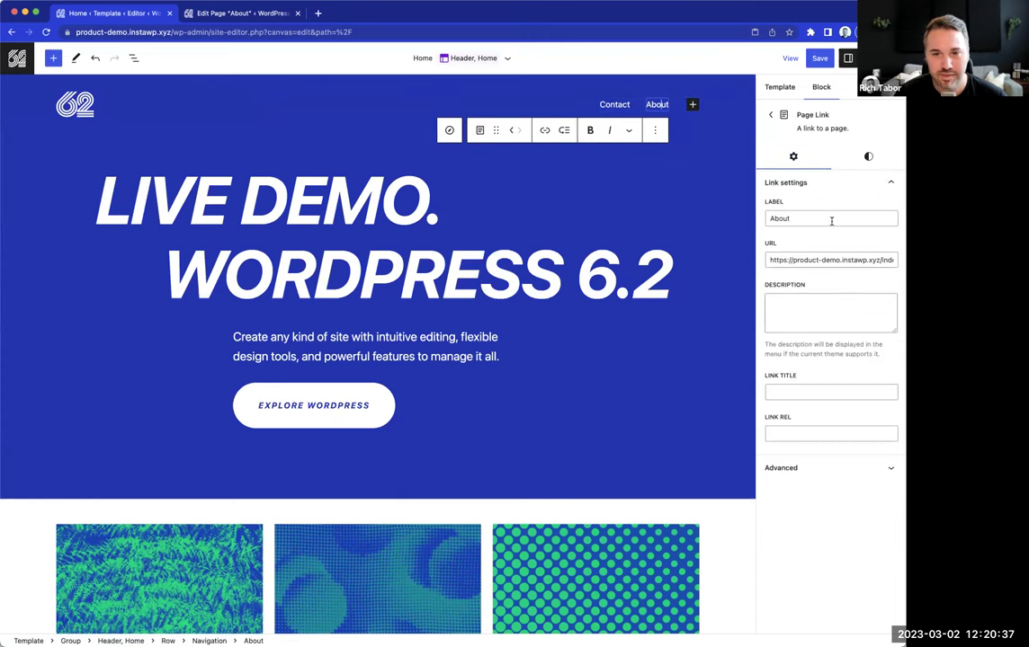
{"action": "left_click", "coordinate": [802, 221]}
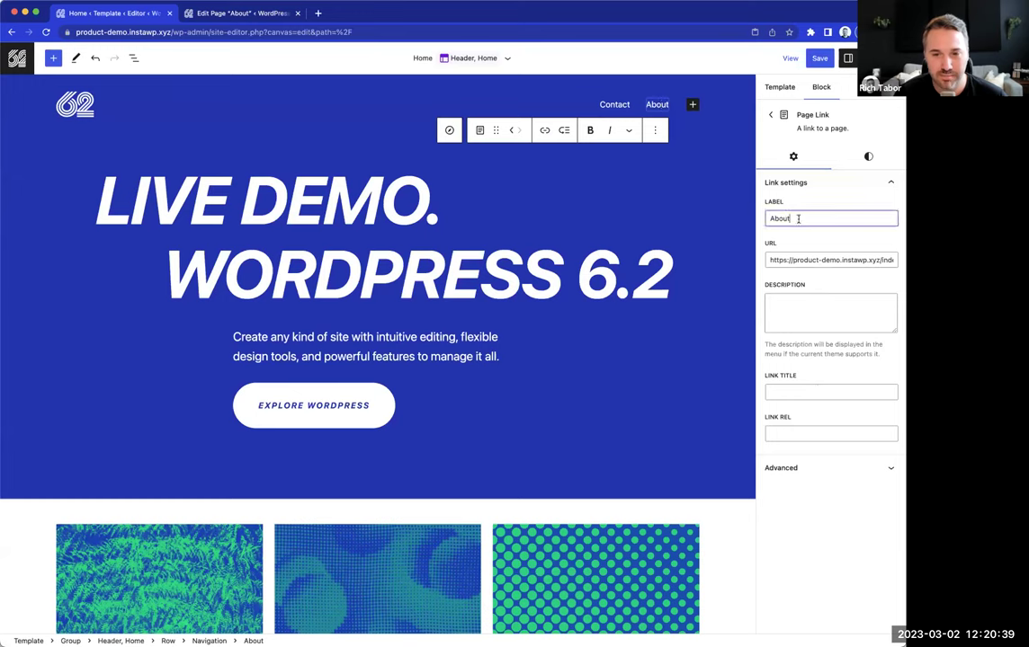
{"action": "left_click", "coordinate": [794, 311]}
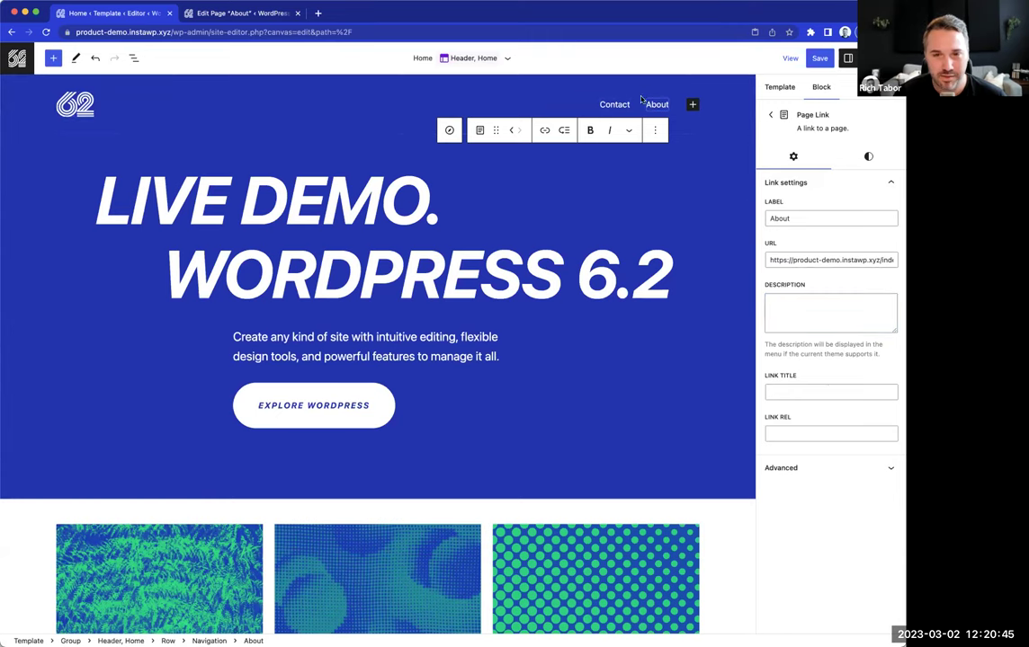
{"action": "left_click", "coordinate": [614, 105]}
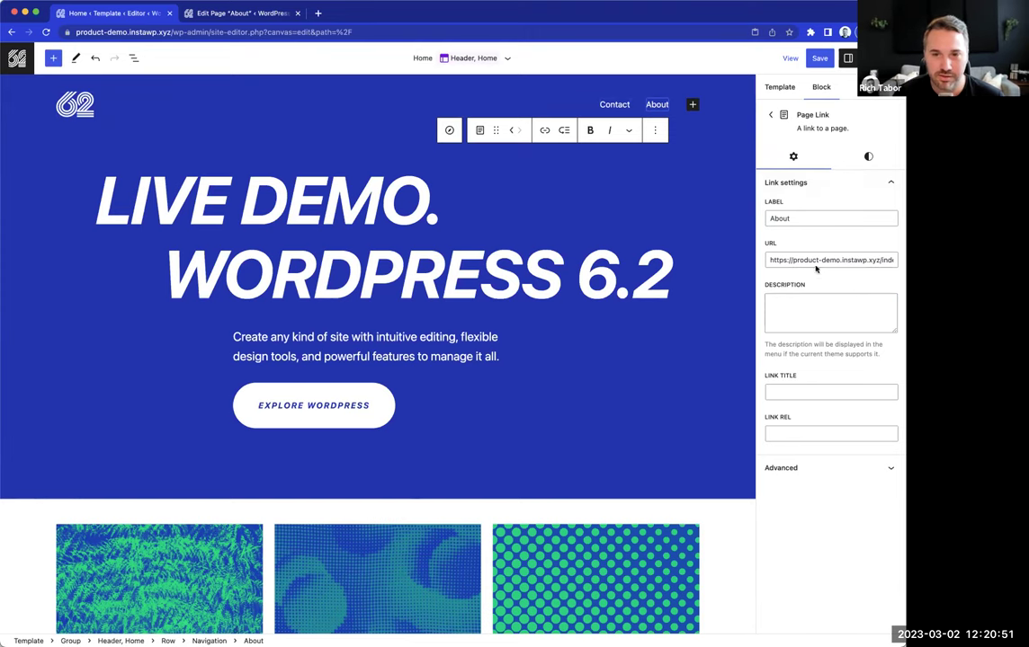
{"action": "left_click", "coordinate": [771, 116]}
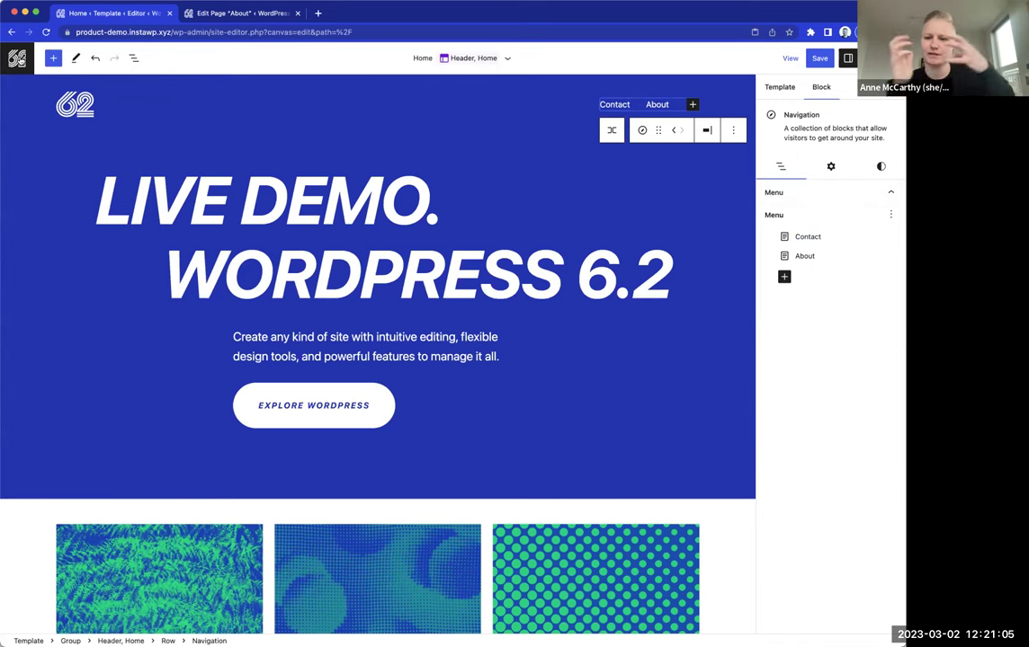
- Leave the editor for the Design overview and reopen the Home template with the header's Navigation block selected
{"action": "left_click", "coordinate": [16, 57]}
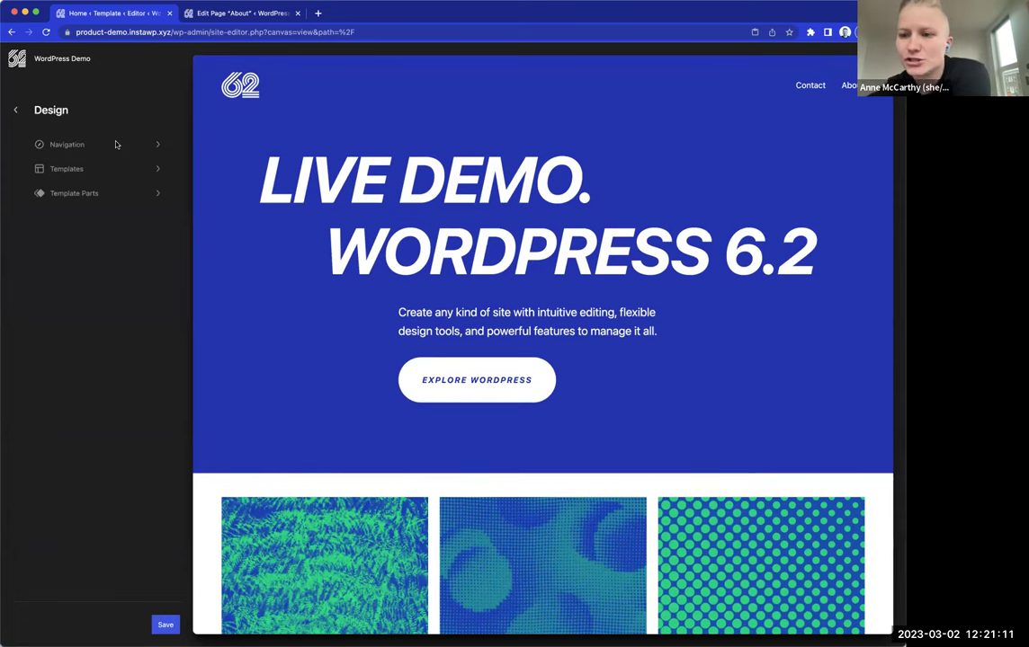
{"action": "left_click", "coordinate": [780, 109]}
{"action": "left_click", "coordinate": [682, 105]}
{"action": "left_click", "coordinate": [677, 107]}
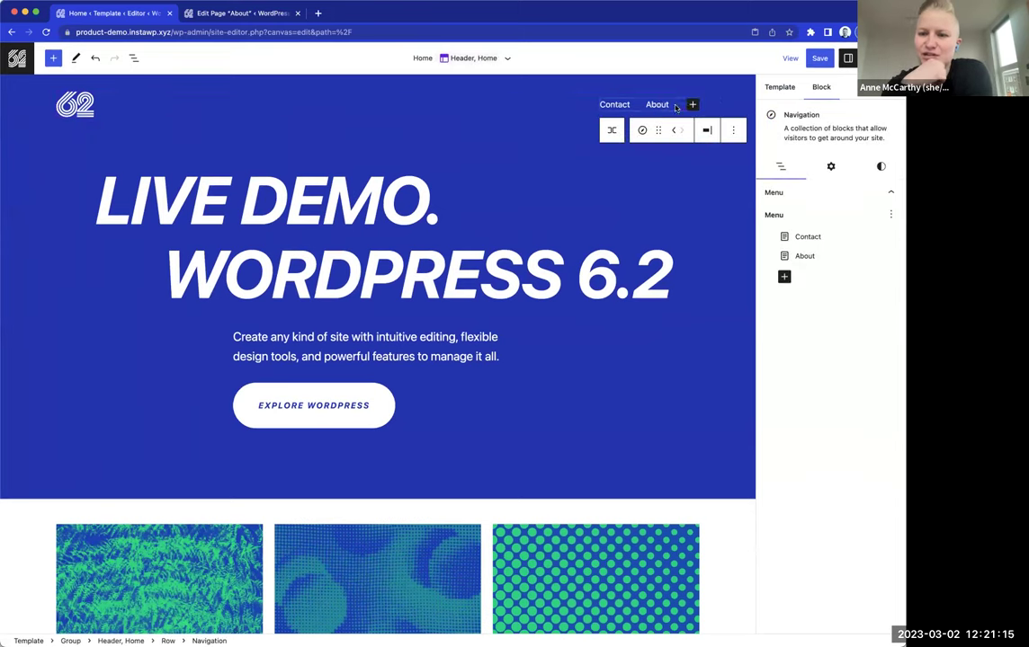
- Select the About link in the header, view its link settings and return to the Navigation block's menu
{"action": "left_click", "coordinate": [655, 105]}
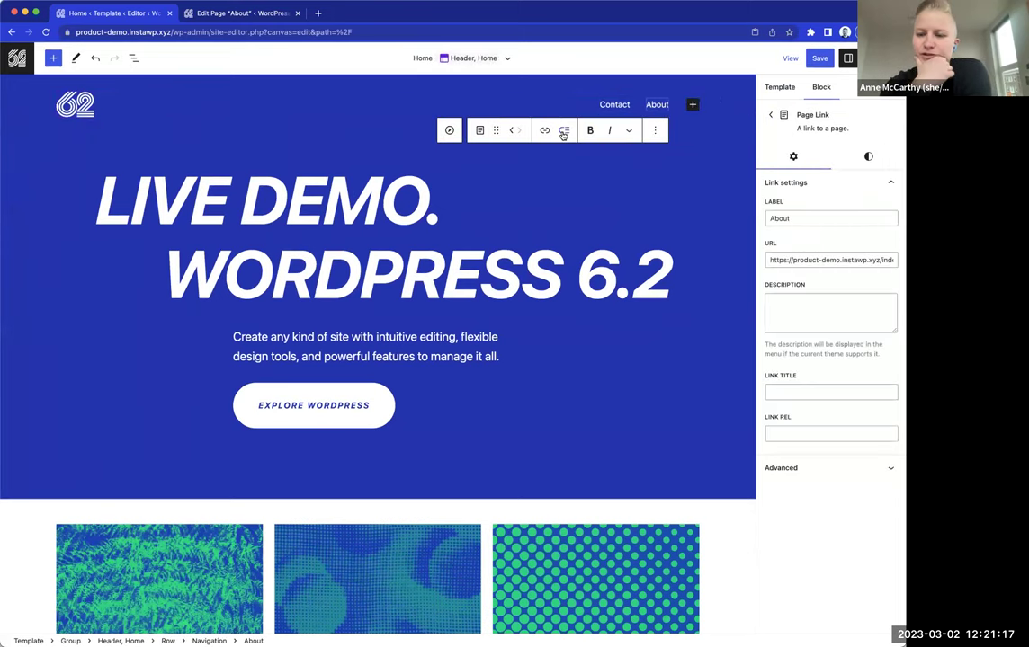
{"action": "left_click", "coordinate": [511, 131]}
{"action": "left_click", "coordinate": [474, 131]}
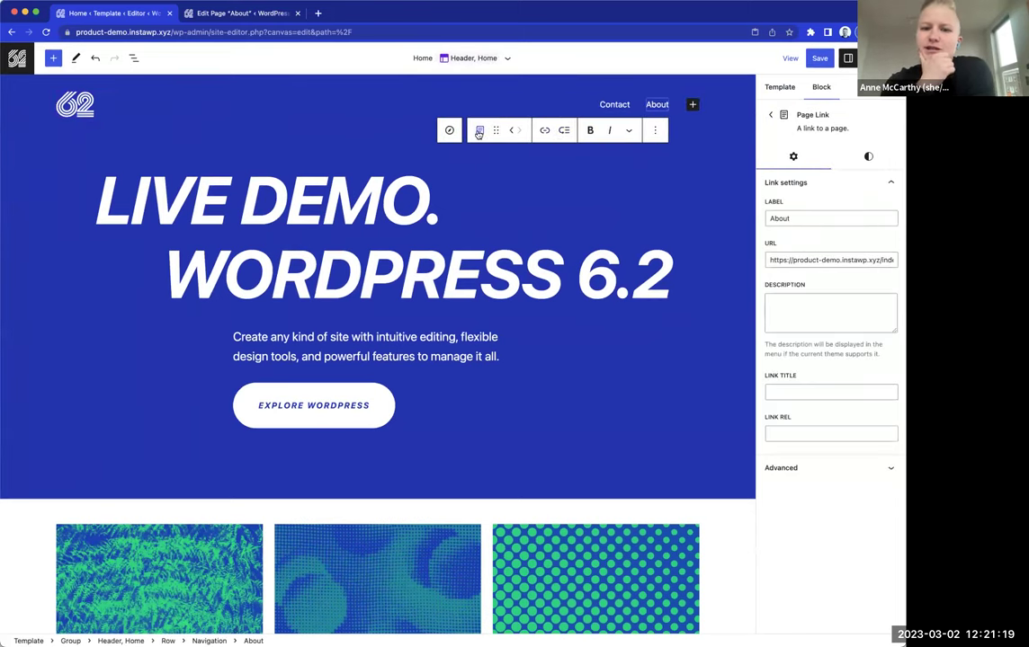
{"action": "left_click", "coordinate": [770, 115]}
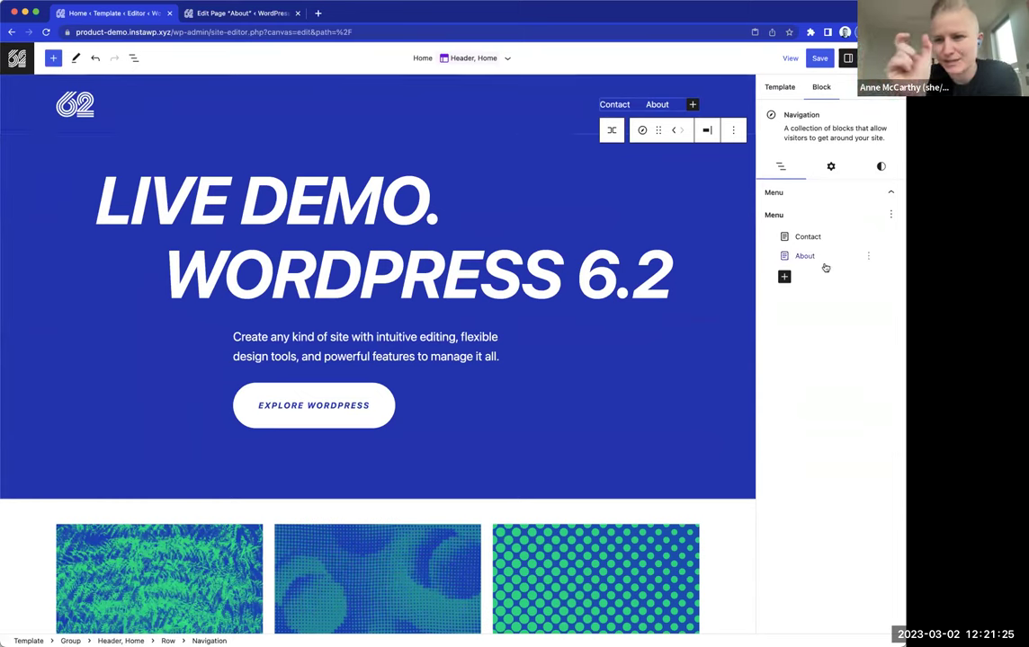
- Compare the Navigation block's settings, its menu and the About link's settings, and reselect the parent Navigation block
{"action": "left_click", "coordinate": [830, 169]}
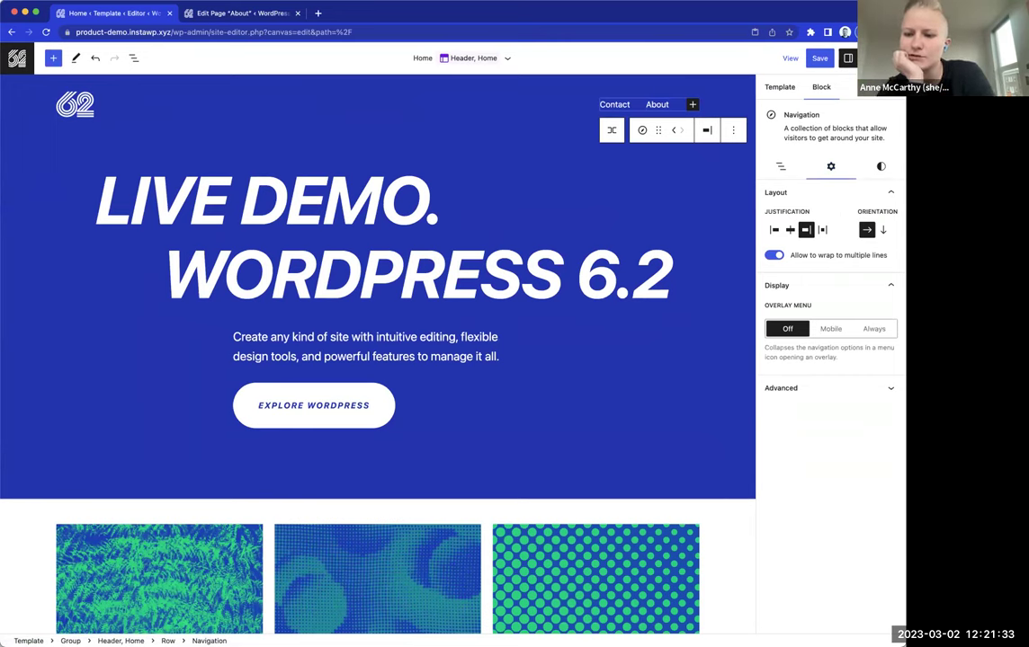
{"action": "left_click", "coordinate": [781, 166]}
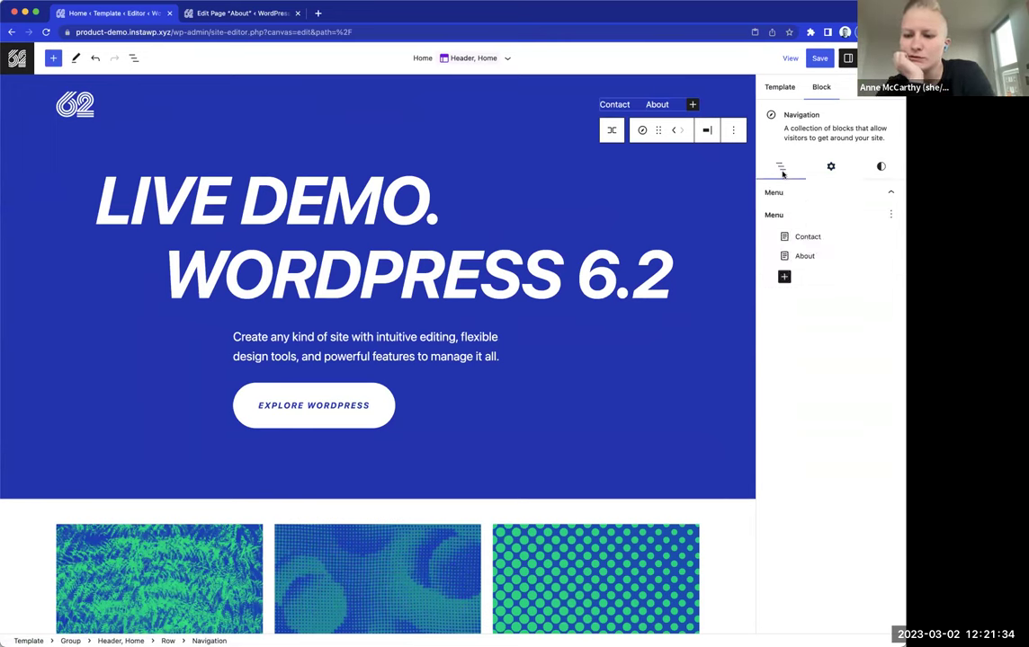
{"action": "left_click", "coordinate": [652, 102]}
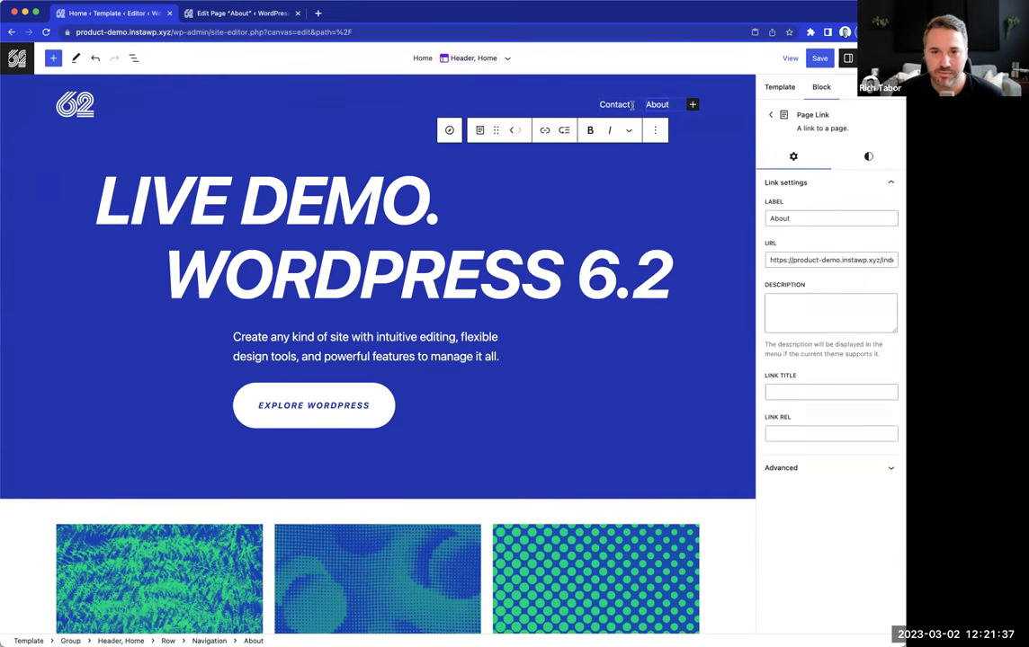
{"action": "left_click", "coordinate": [449, 129]}
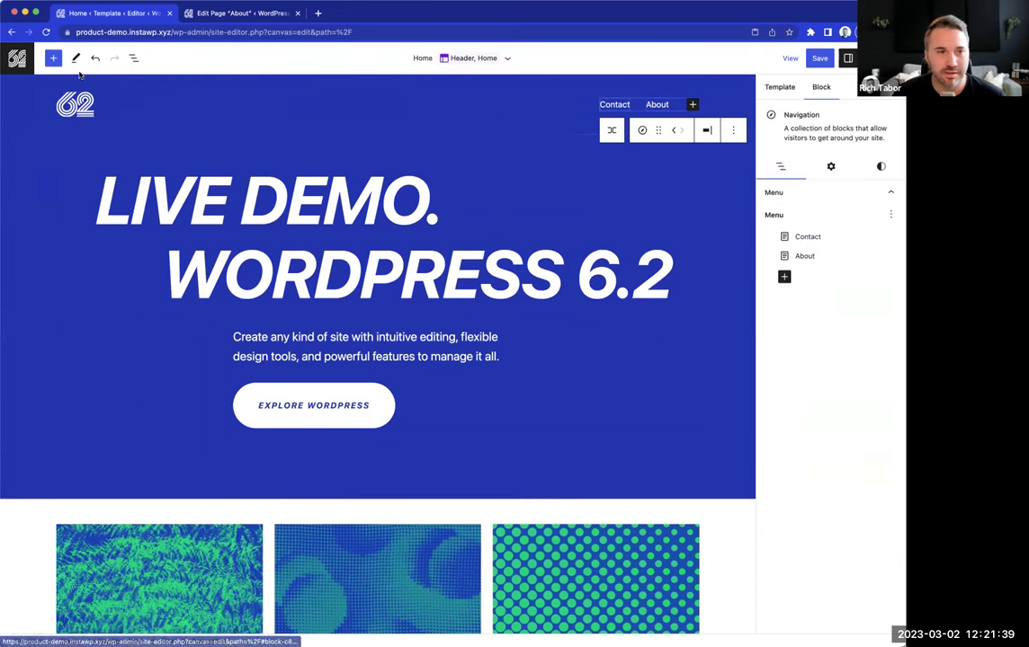
- In the Design overview's Navigation, move About above Contact, view About's options and restore Contact to first place
{"action": "left_click", "coordinate": [17, 58]}
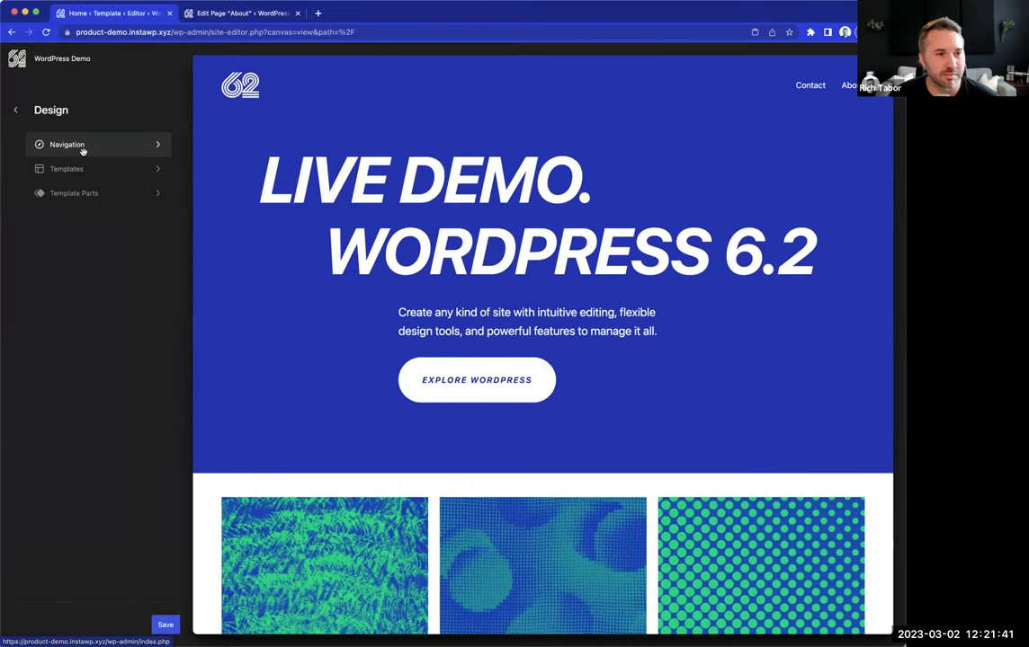
{"action": "left_click", "coordinate": [82, 145]}
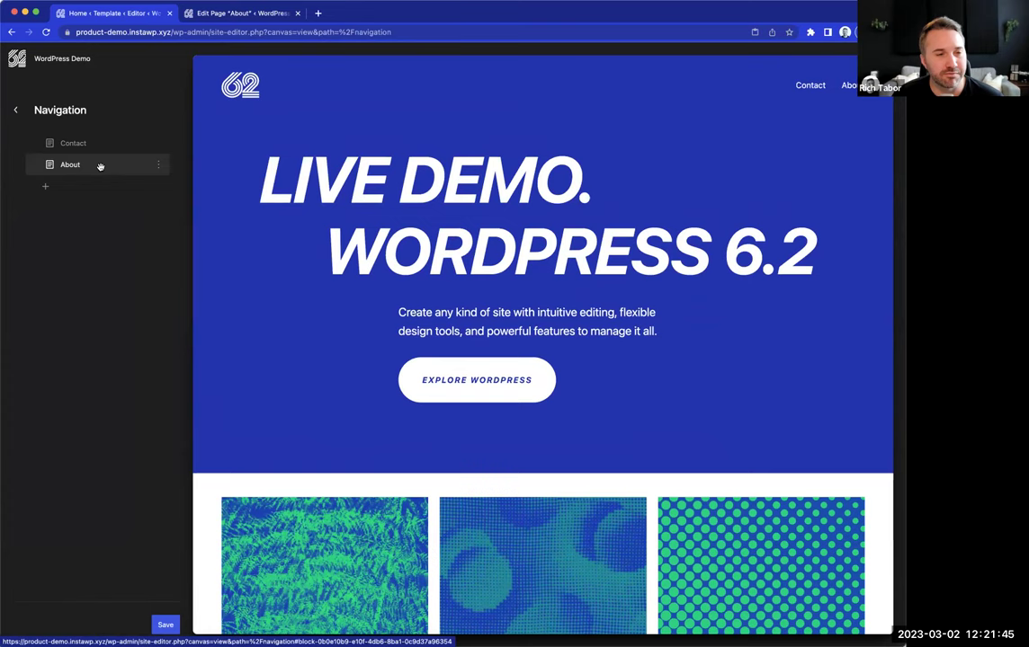
{"action": "left_click_drag", "start_coordinate": [96, 164], "coordinate": [93, 139]}
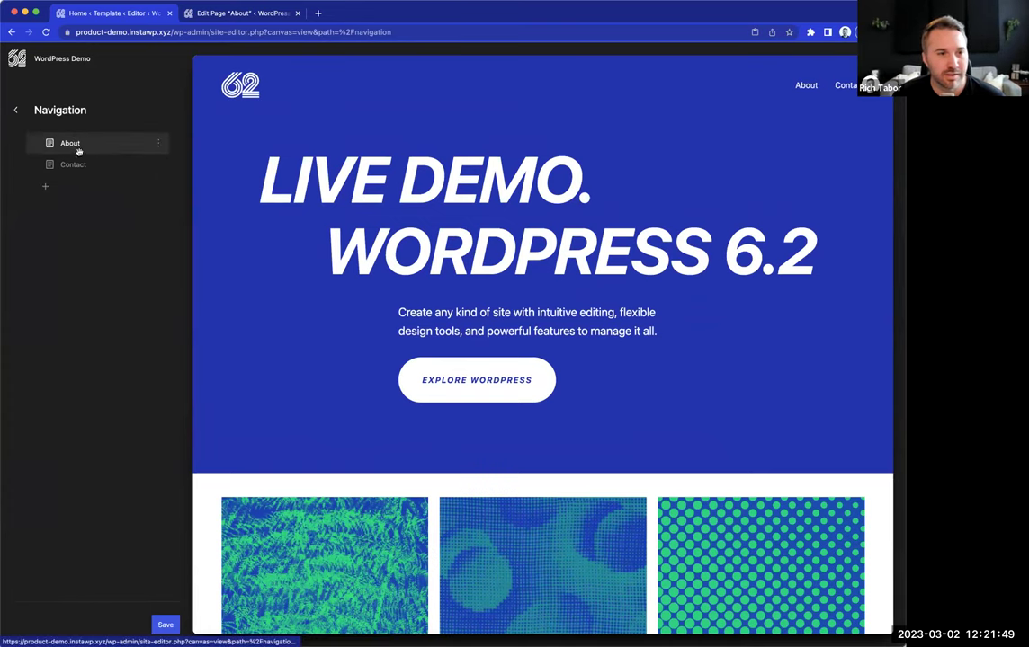
{"action": "left_click", "coordinate": [159, 143]}
{"action": "mouse_move", "coordinate": [83, 144]}
{"action": "left_mouse_down"}
{"action": "mouse_move", "coordinate": [92, 158]}
{"action": "mouse_move", "coordinate": [71, 149]}
{"action": "left_mouse_up"}
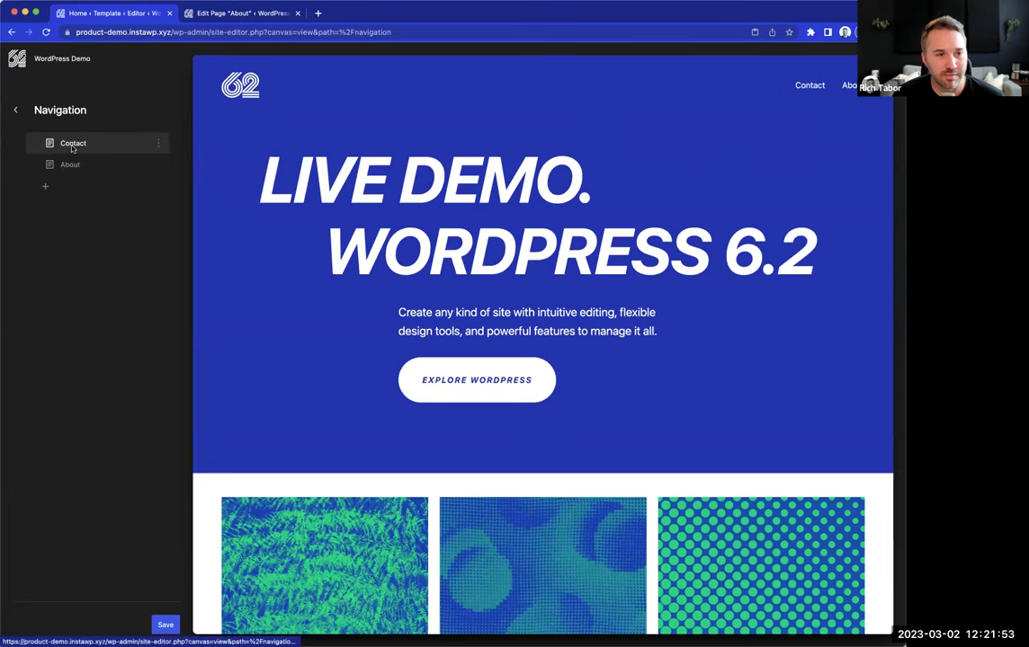
- Preview the Contact page from Navigation, return to the Design overview and check the sticky header in the Home preview
{"action": "left_click", "coordinate": [75, 148]}
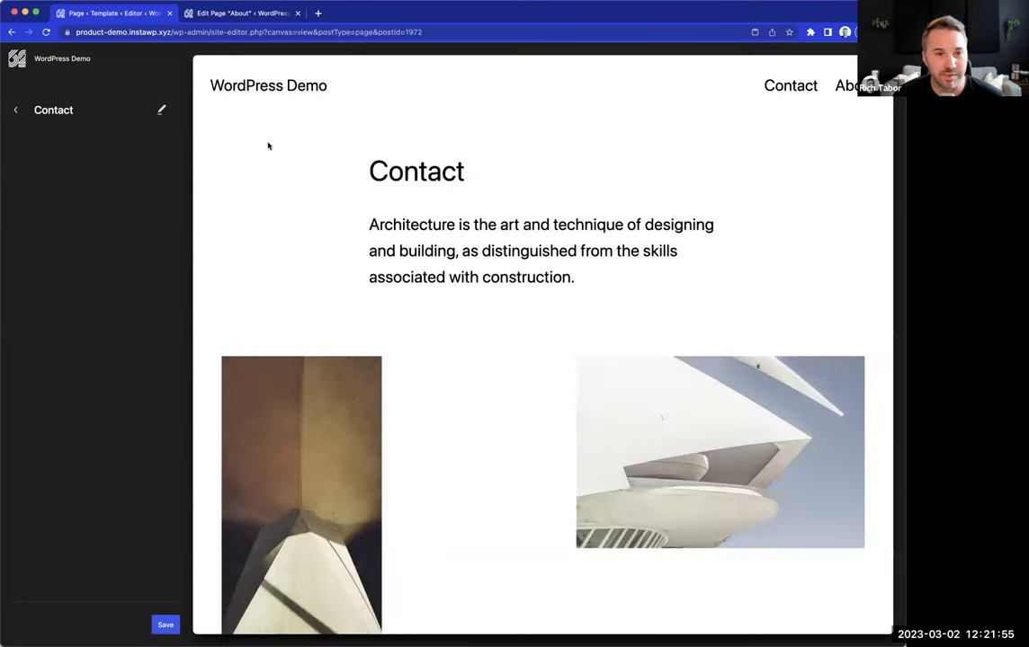
{"action": "left_click", "coordinate": [15, 110]}
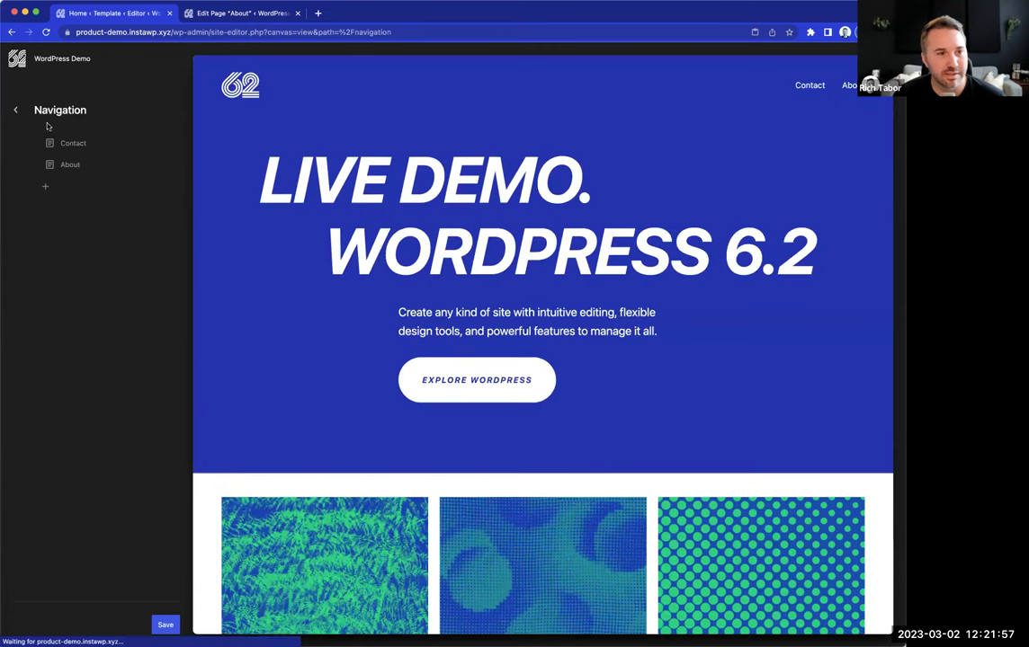
{"action": "left_click", "coordinate": [15, 110]}
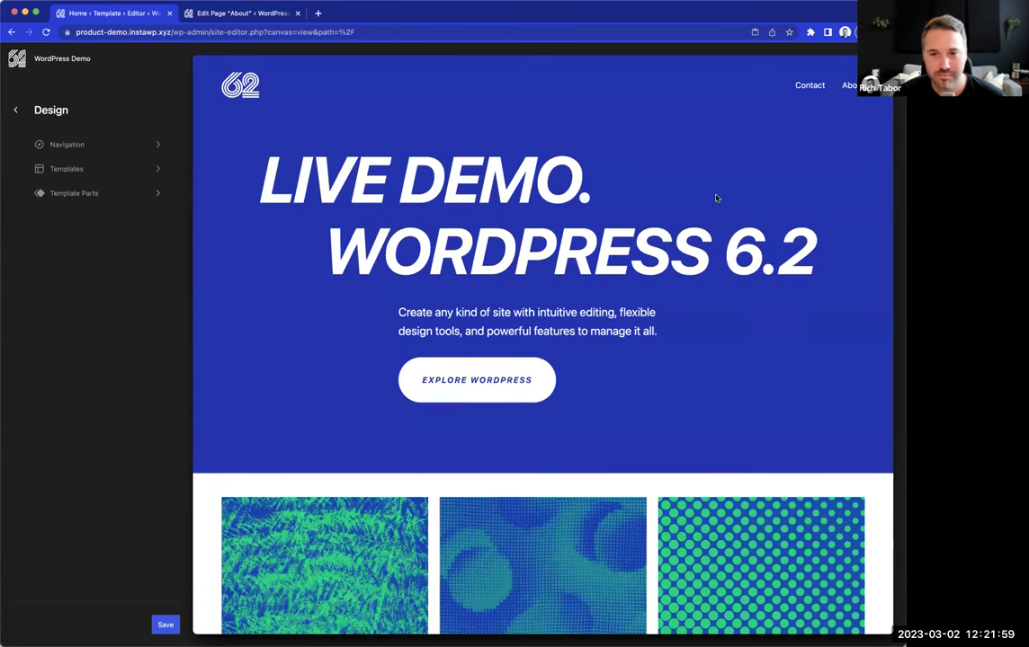
{"action": "scroll", "coordinate": [684, 185], "scroll_direction": "down", "scroll_amount": 1}
{"action": "scroll", "coordinate": [665, 171], "scroll_direction": "up", "scroll_amount": 1}
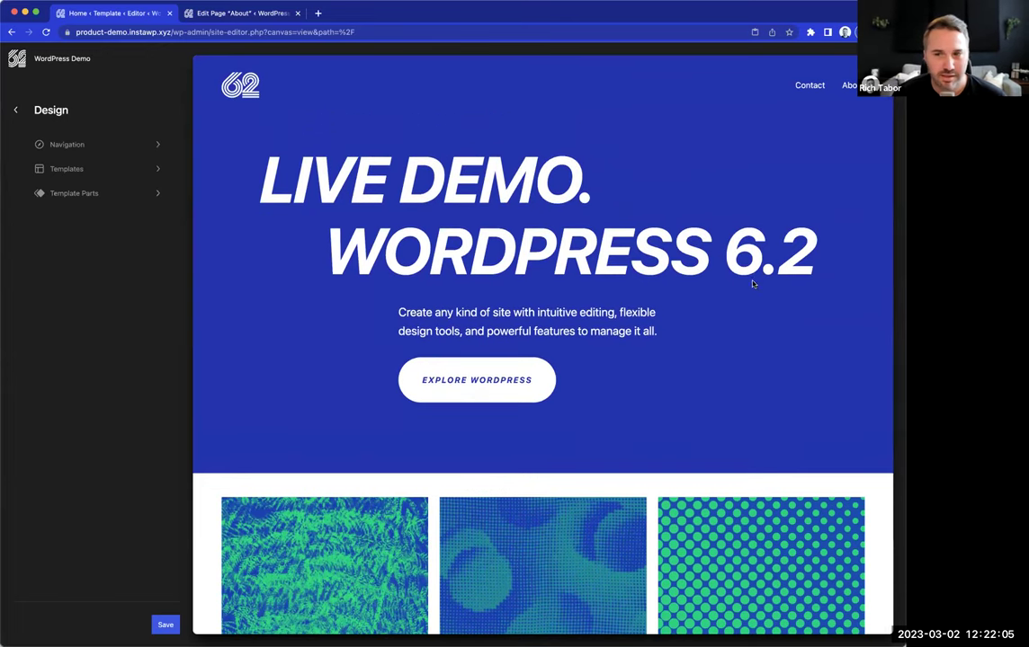
{"action": "scroll", "coordinate": [753, 284], "scroll_direction": "down", "scroll_amount": 1}
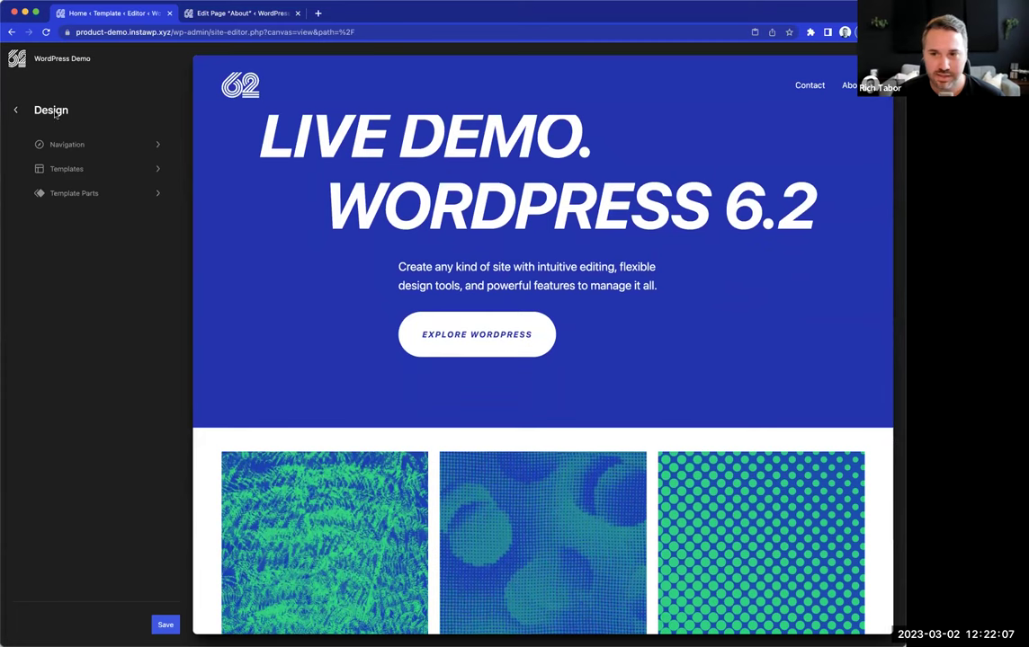
- Examine how the sticky header behaves over the hero section and post grid in the Home preview
{"action": "scroll", "coordinate": [540, 260], "scroll_direction": "up", "scroll_amount": 1}
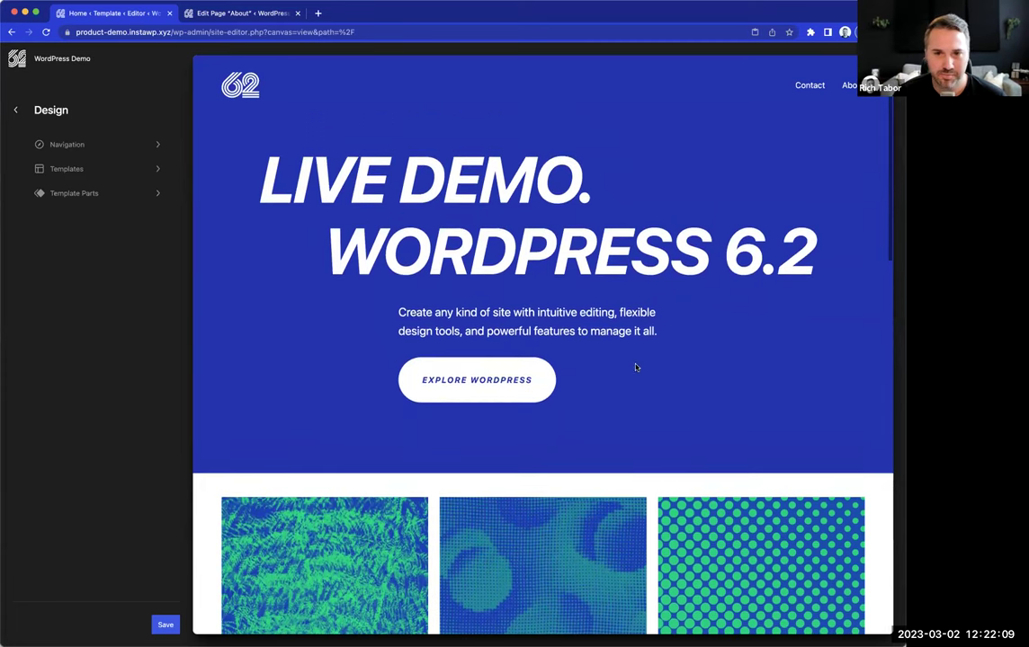
{"action": "scroll", "coordinate": [636, 367], "scroll_direction": "down", "scroll_amount": 5}
{"action": "scroll", "coordinate": [639, 365], "scroll_direction": "down", "scroll_amount": 1}
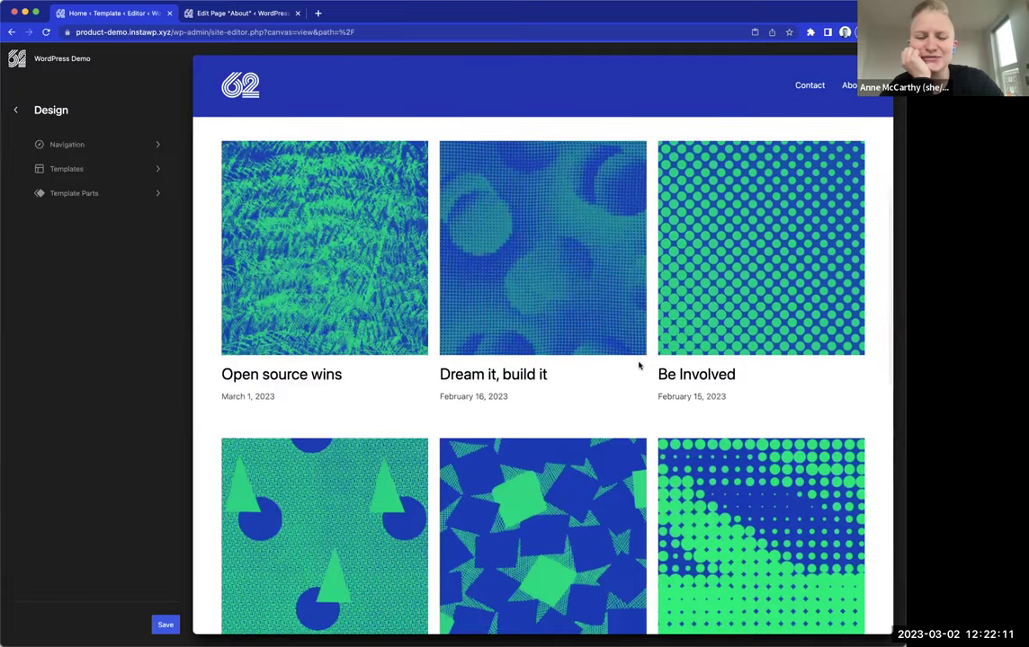
{"action": "scroll", "coordinate": [638, 365], "scroll_direction": "up", "scroll_amount": 6}
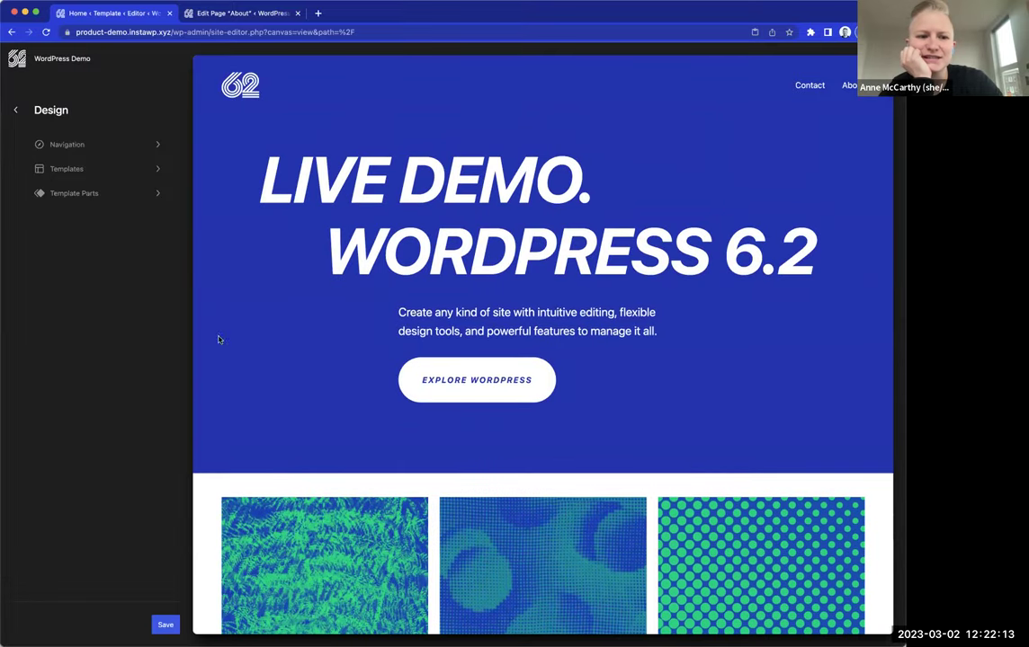
- Narrow and then widen the Home preview frame, checking how the header, post grid and Dream it section adapt
{"action": "left_click_drag", "start_coordinate": [203, 331], "coordinate": [169, 264]}
{"action": "scroll", "coordinate": [396, 356], "scroll_direction": "down", "scroll_amount": 5}
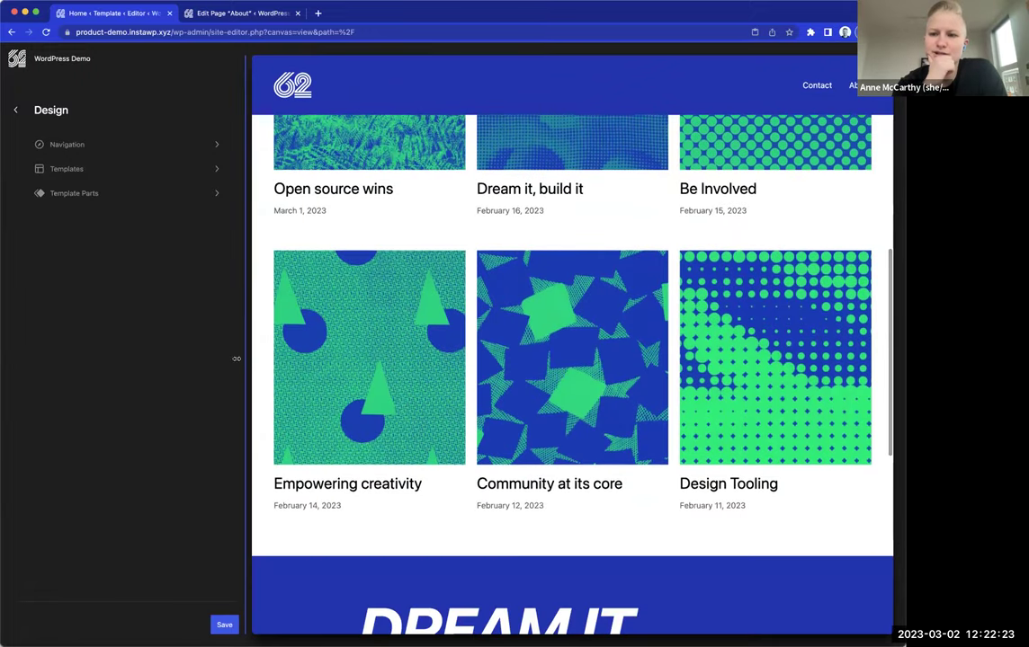
{"action": "left_click_drag", "start_coordinate": [232, 358], "coordinate": [104, 358]}
{"action": "scroll", "coordinate": [391, 363], "scroll_direction": "down", "scroll_amount": 4}
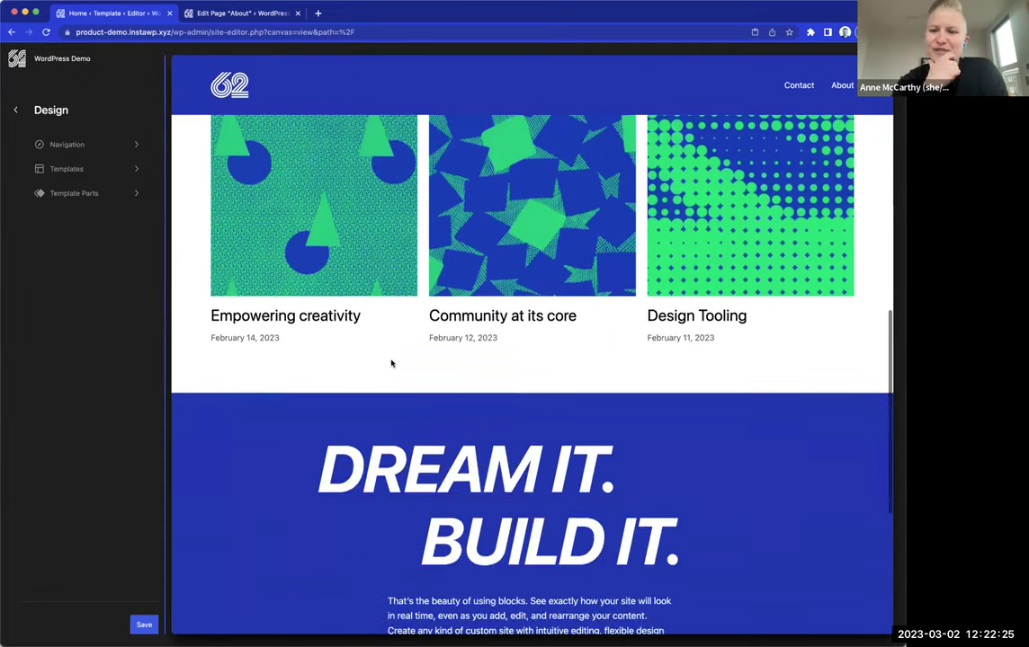
{"action": "scroll", "coordinate": [285, 321], "scroll_direction": "up", "scroll_amount": 4}
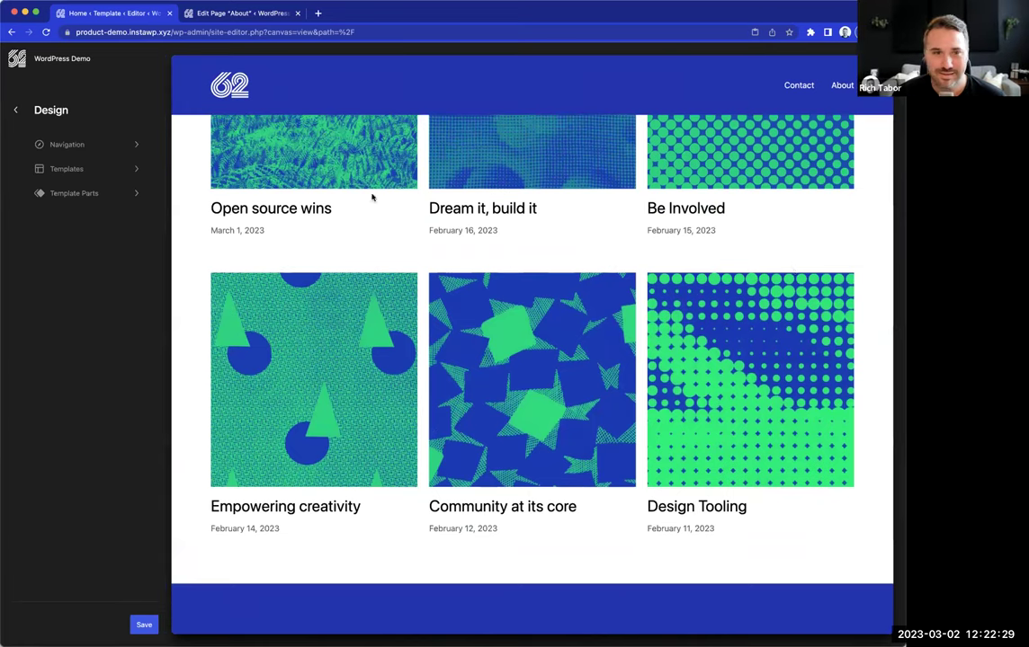
{"action": "scroll", "coordinate": [445, 231], "scroll_direction": "up", "scroll_amount": 5}
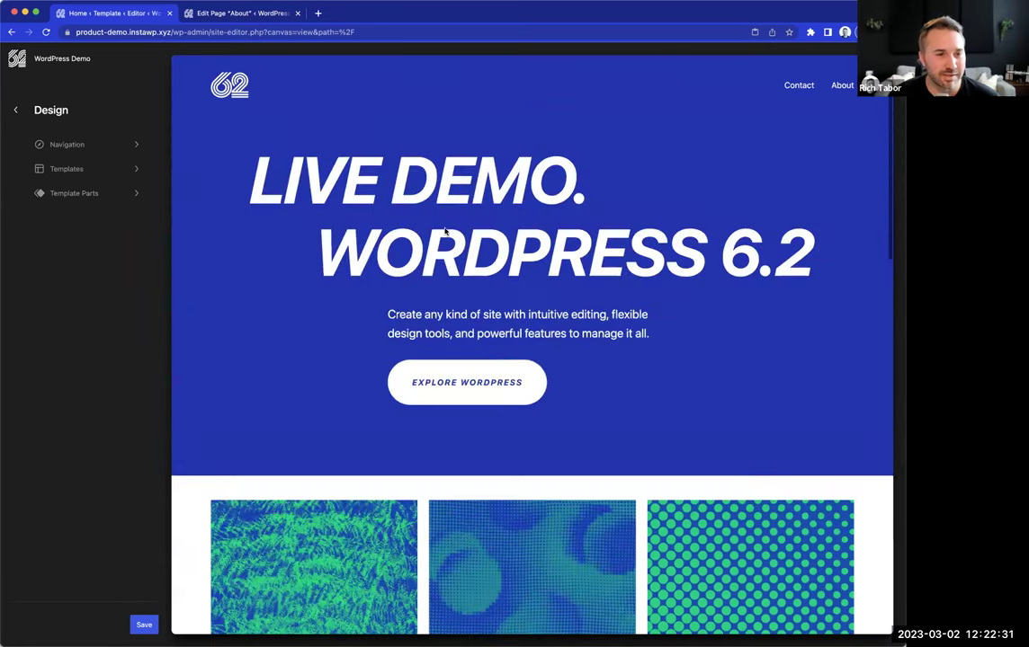
{"action": "mouse_move", "coordinate": [167, 267]}
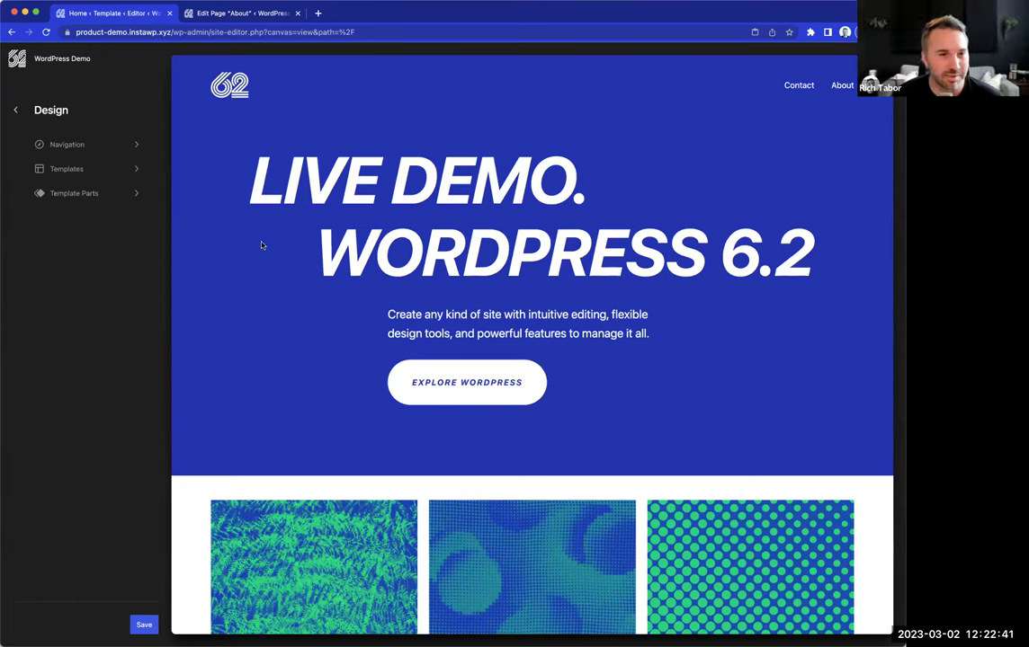
{"action": "scroll", "coordinate": [291, 232], "scroll_direction": "down", "scroll_amount": 5}
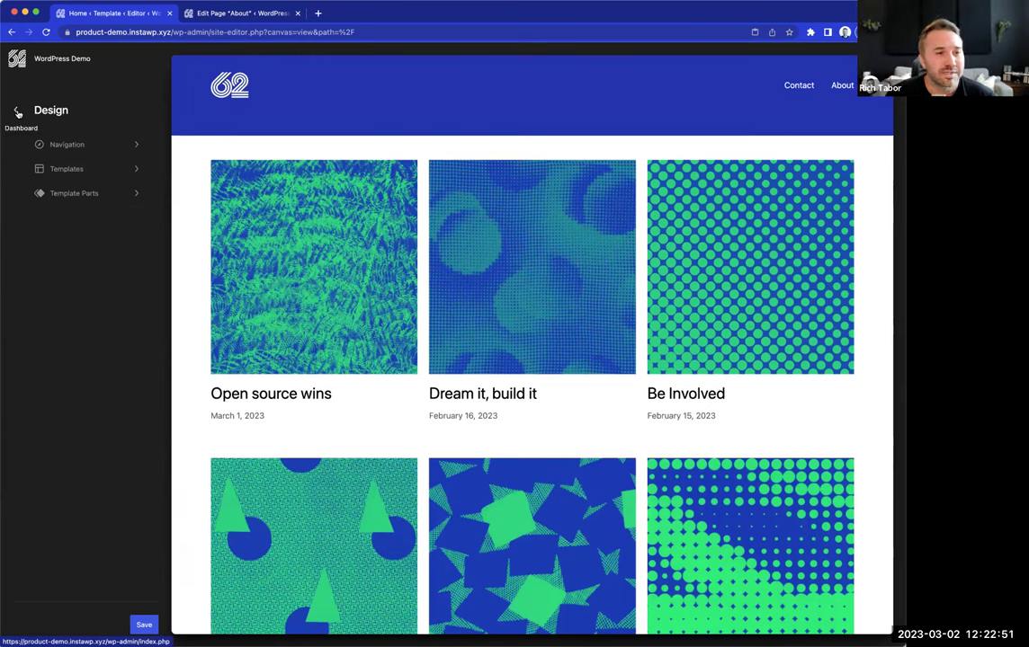
- Leave the Design overview for the WordPress Dashboard and reopen the Site Editor from there
{"action": "left_click", "coordinate": [16, 112]}
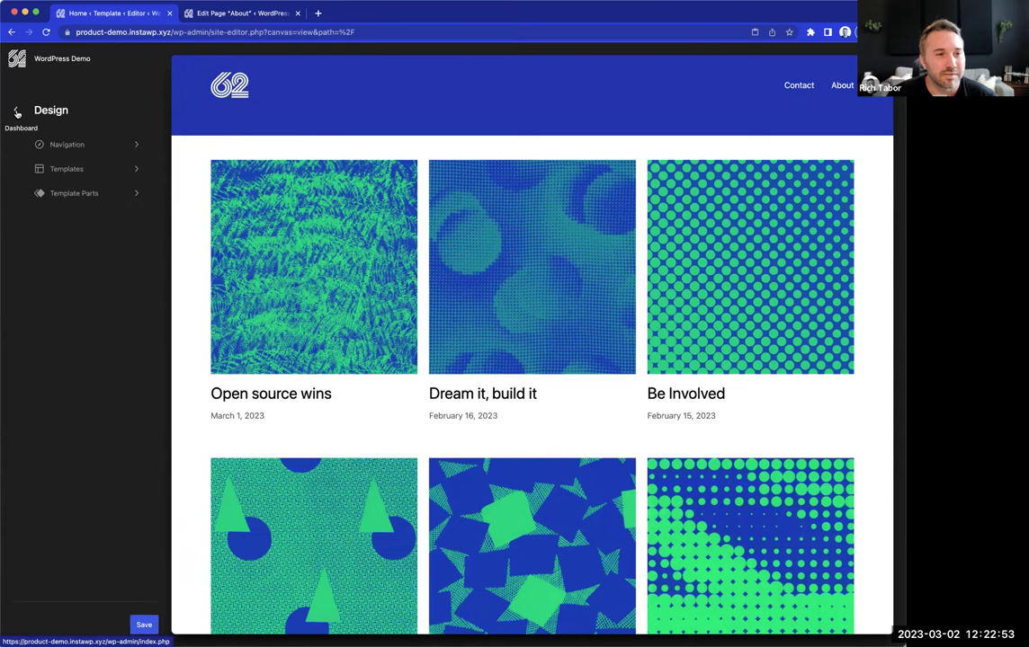
{"action": "left_click", "coordinate": [648, 216]}
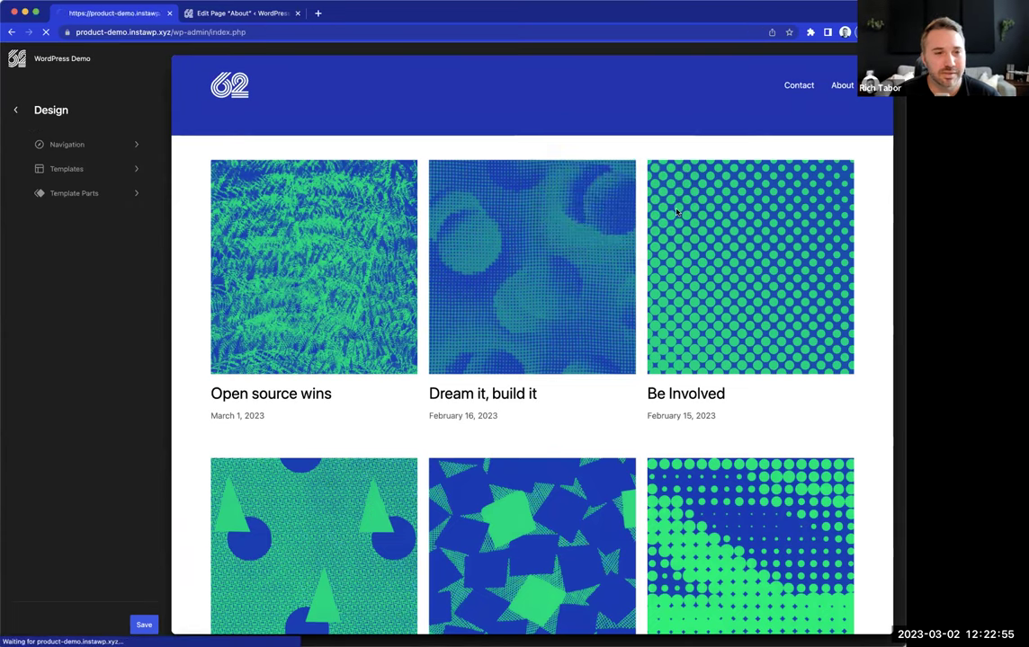
{"action": "mouse_move", "coordinate": [40, 217]}
{"action": "left_click", "coordinate": [122, 235]}
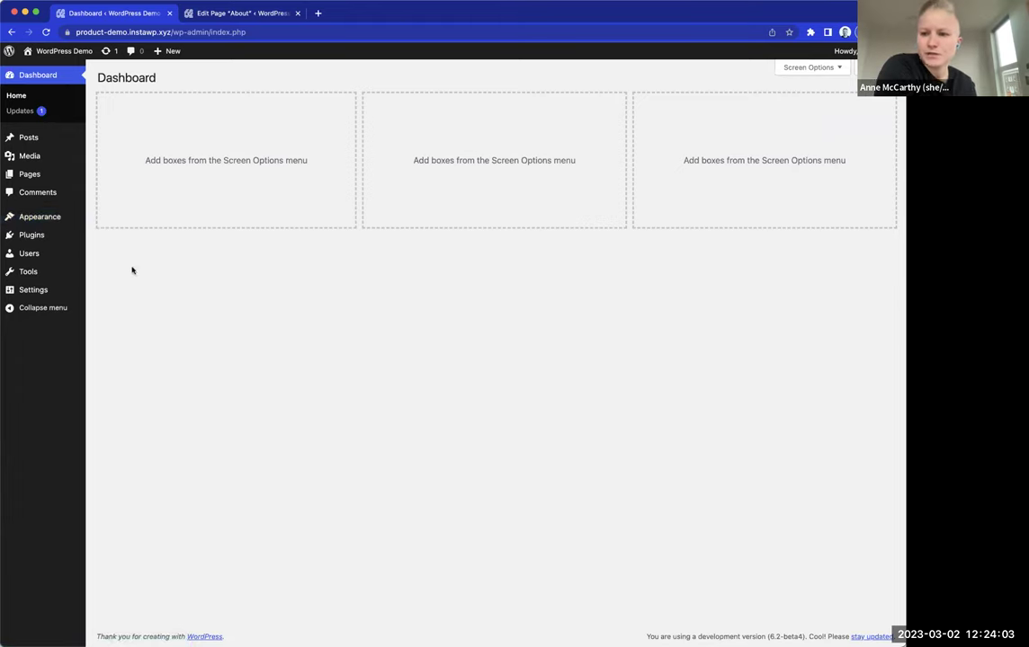
{"action": "left_click", "coordinate": [110, 234]}
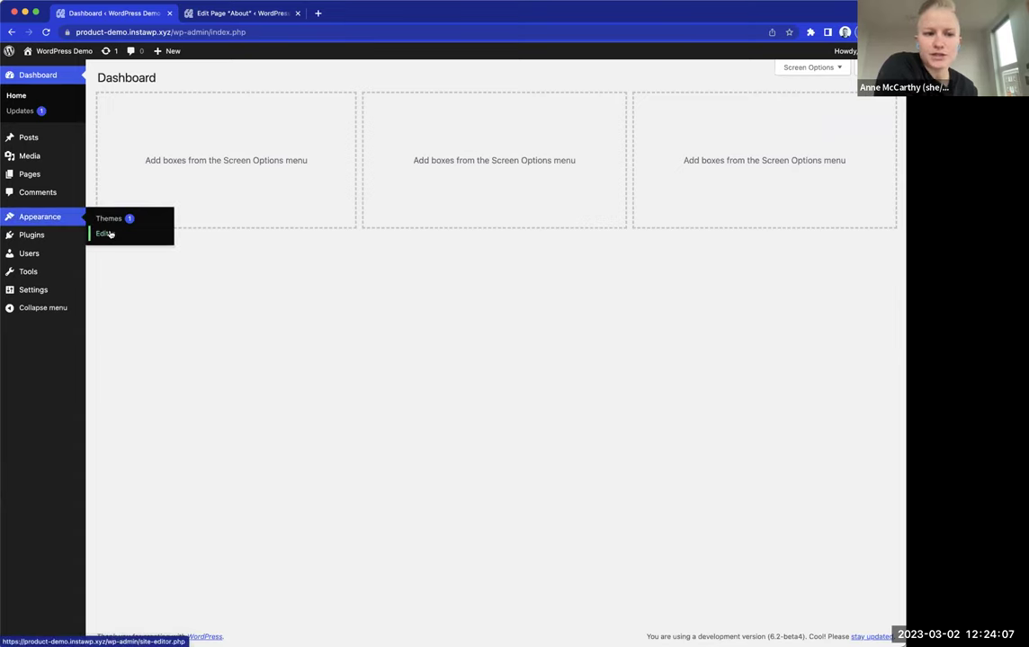